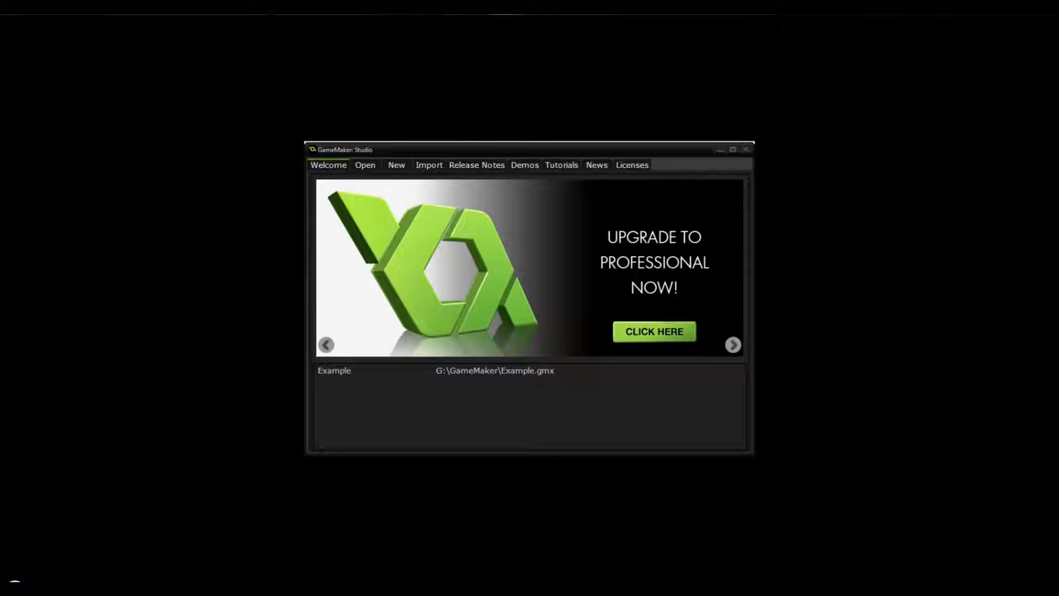
# Play the Sequence recording, pausing on the GameMaker start window's New project page before resuming playback
pyautogui.moveTo(272, 465)
pyautogui.moveTo(304, 495)
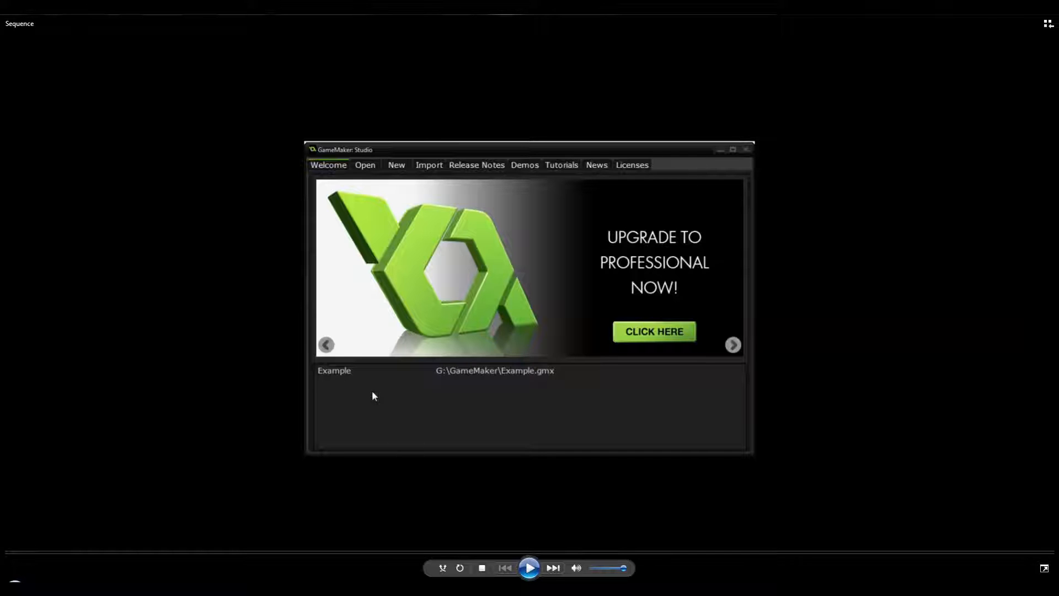
pyautogui.click(529, 567)
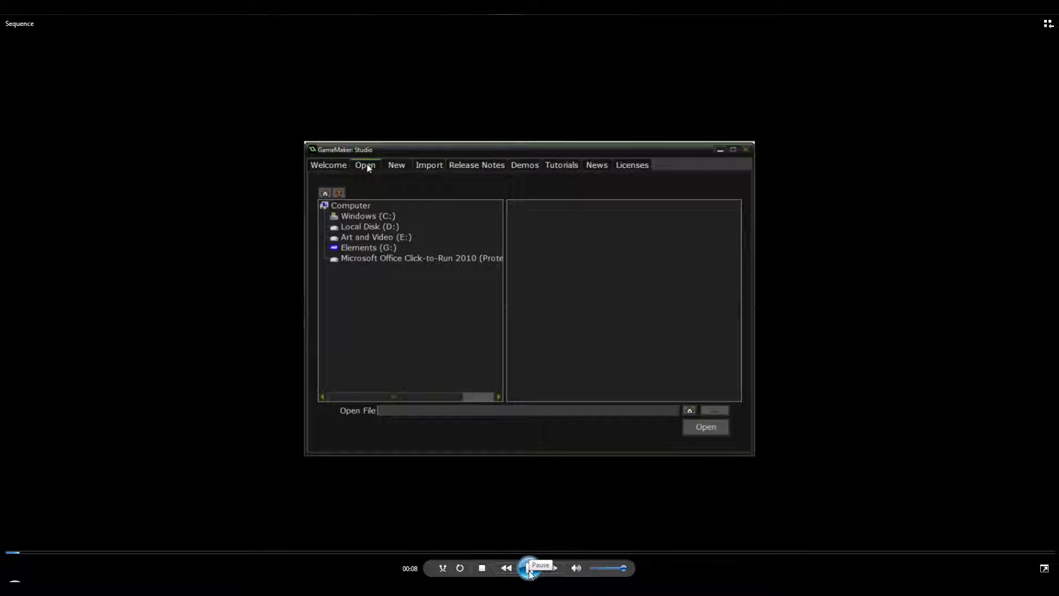
pyautogui.click(529, 568)
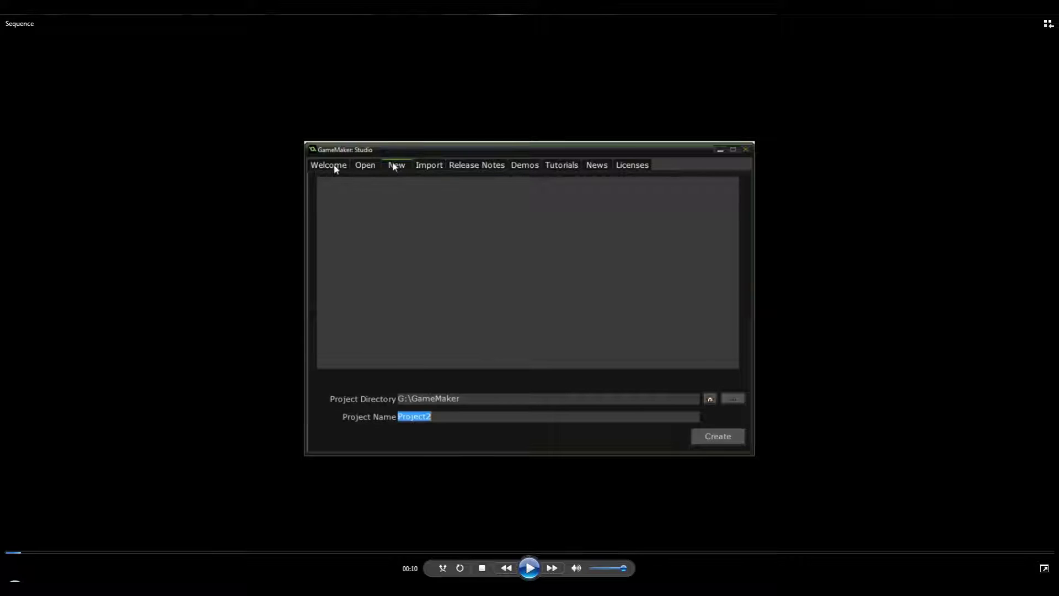
pyautogui.press('space')
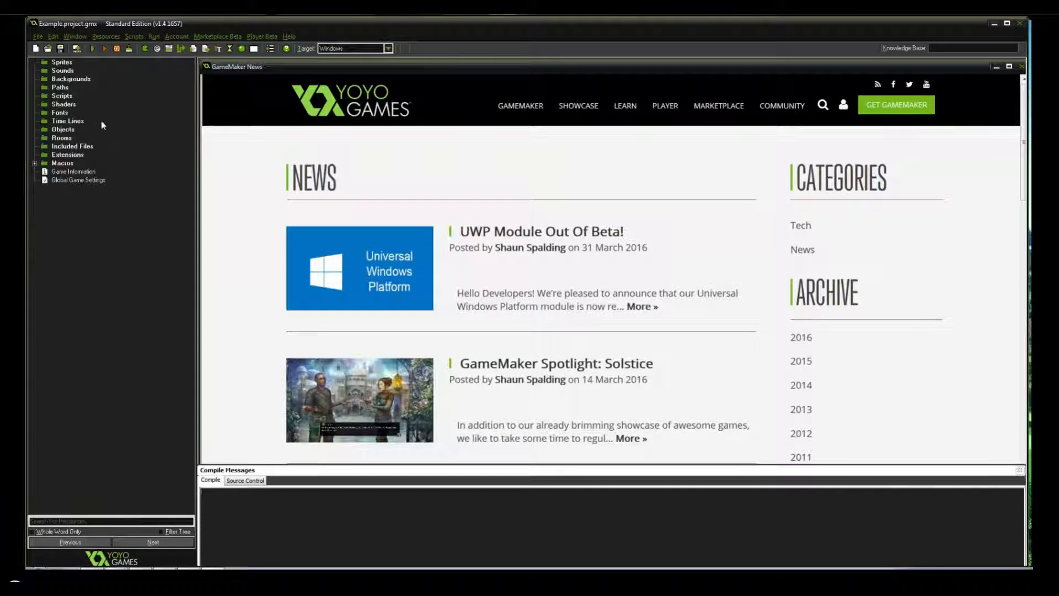
# Play the recording through the creation of a new sprite, pausing at the Sprites resource and at the Sprite Properties window
pyautogui.click(529, 567)
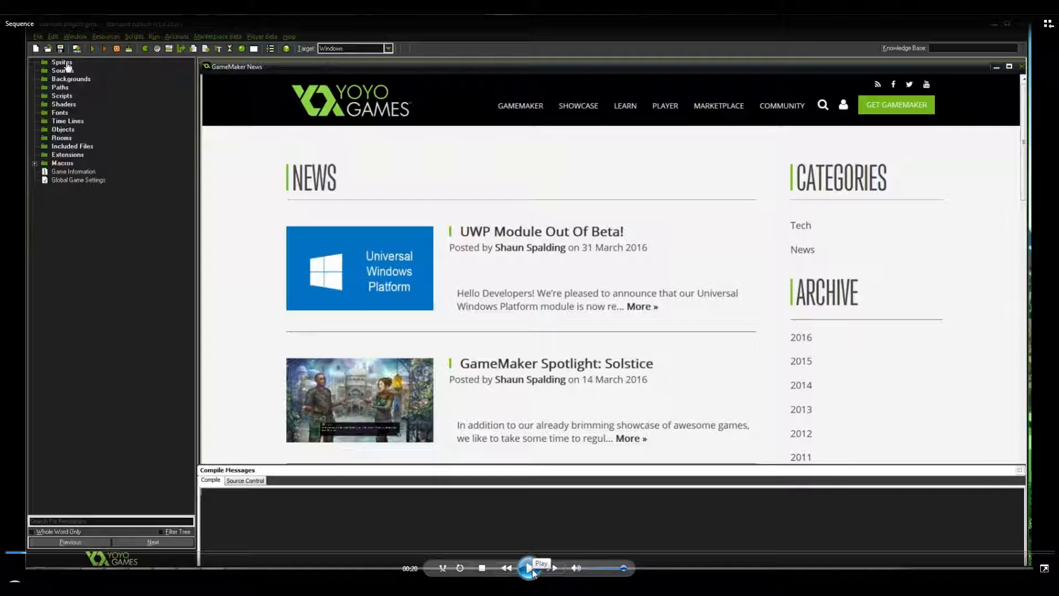
pyautogui.click(529, 567)
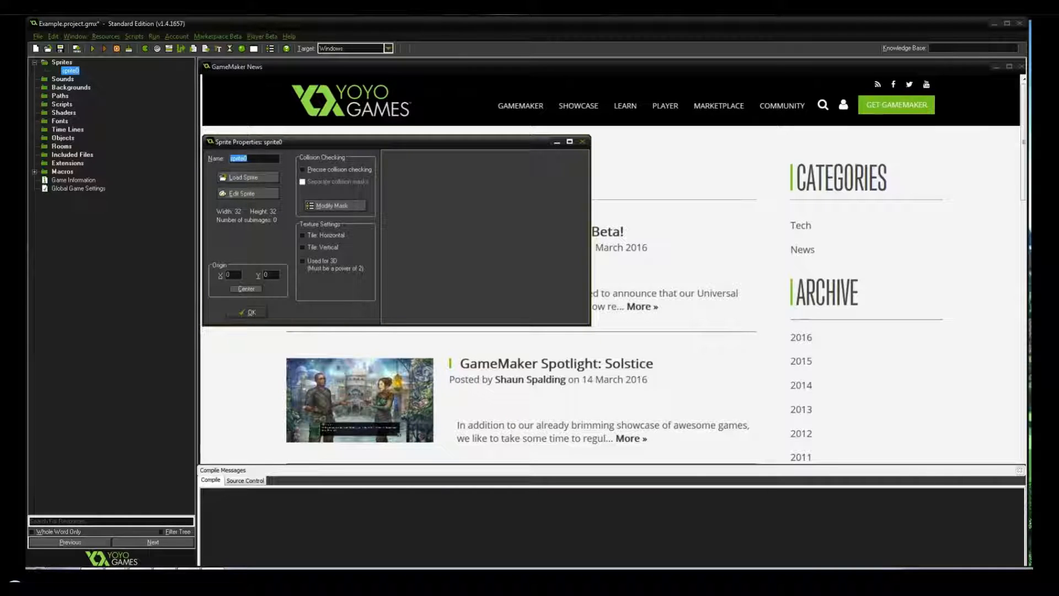
pyautogui.click(529, 567)
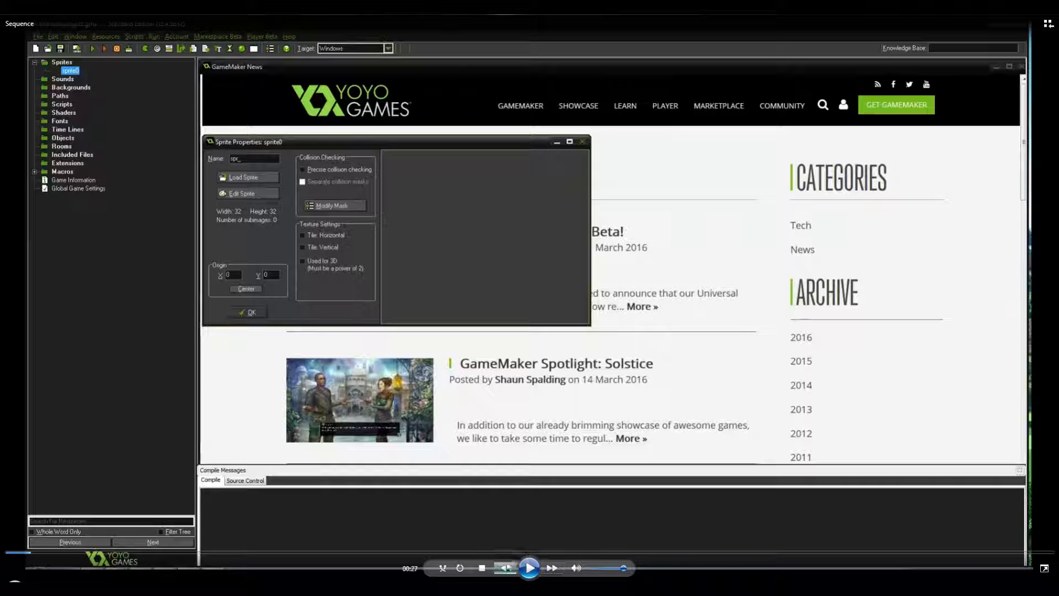
# Rewind the recording to about 00:30 and pause on the empty Sprite Editor before resuming playback
pyautogui.click(541, 570)
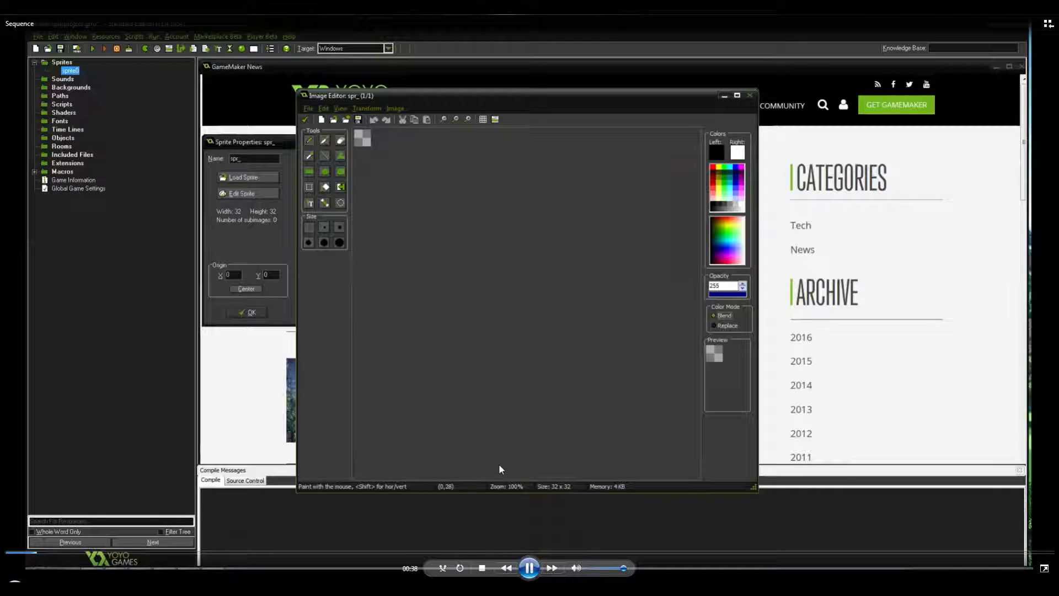
pyautogui.moveTo(37, 553); pyautogui.dragTo(29, 555)
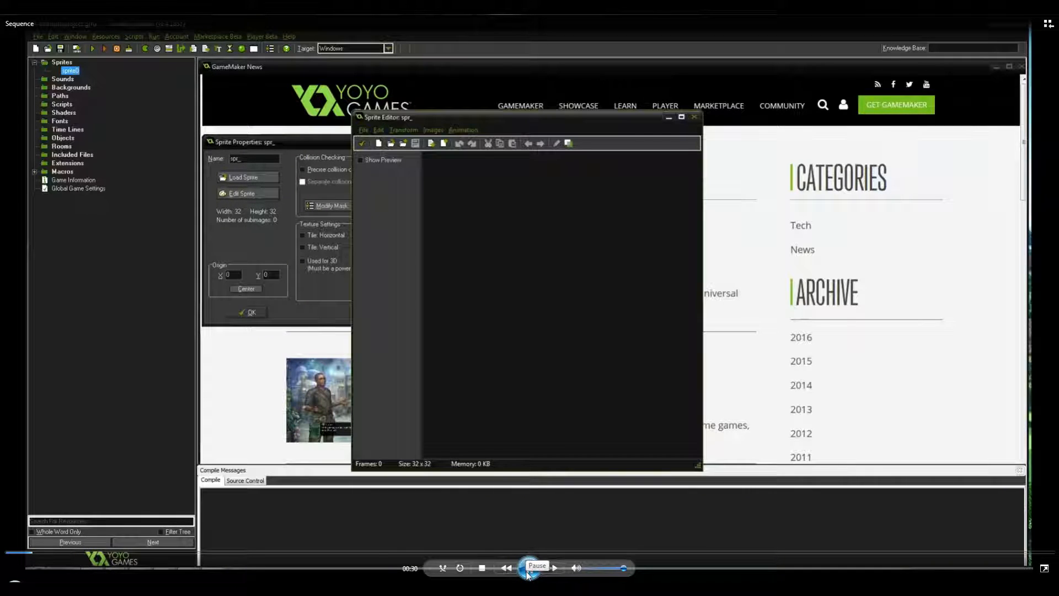
pyautogui.click(529, 567)
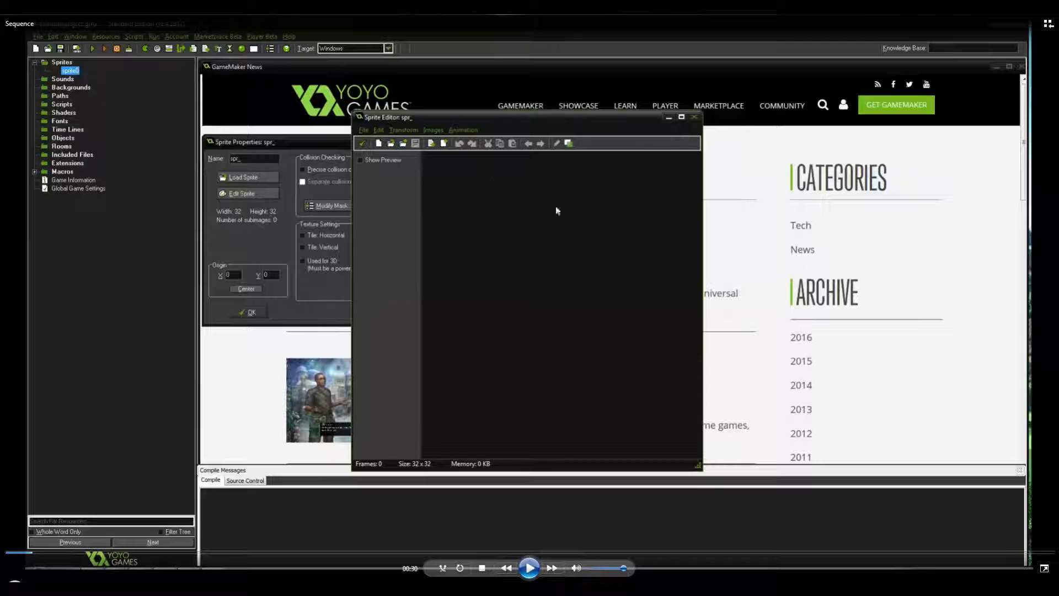
pyautogui.click(529, 568)
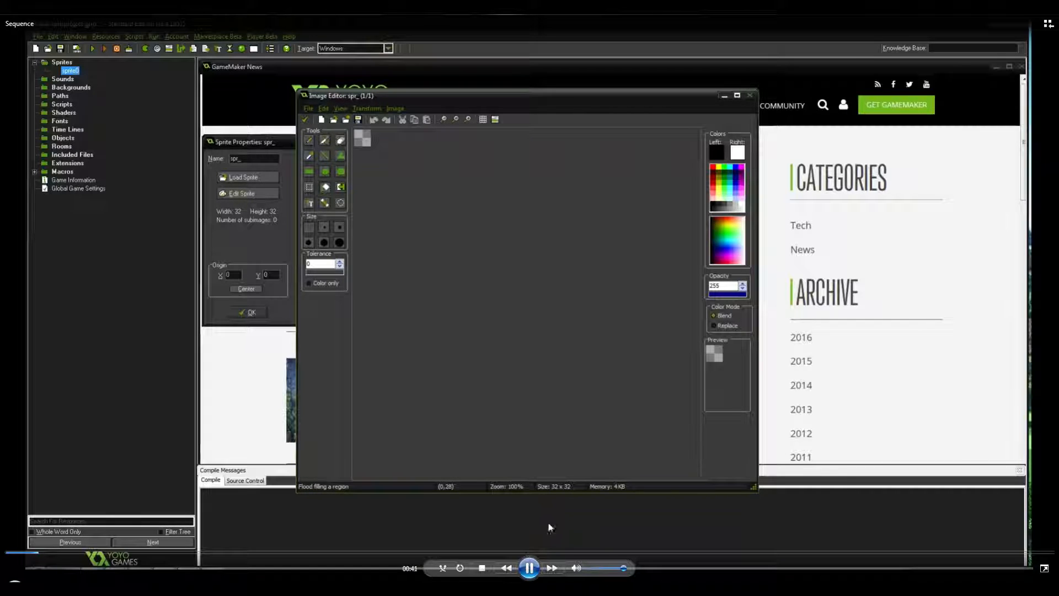
# Play through flood filling the sprite with light red, and pause where it is renamed spr_Red before resuming playback
pyautogui.click(528, 567)
pyautogui.press('space')
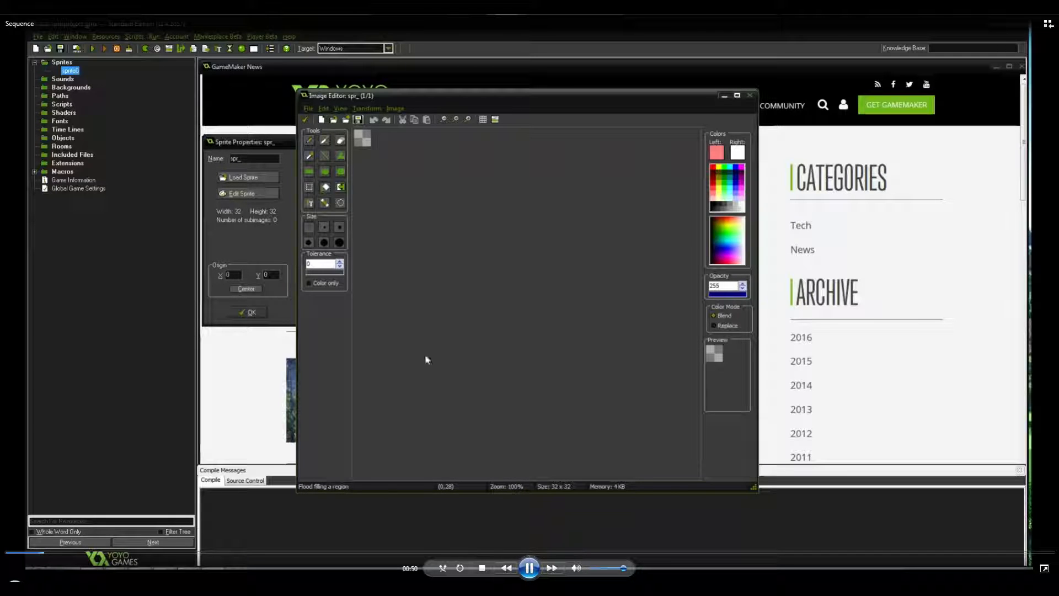
pyautogui.click(362, 138)
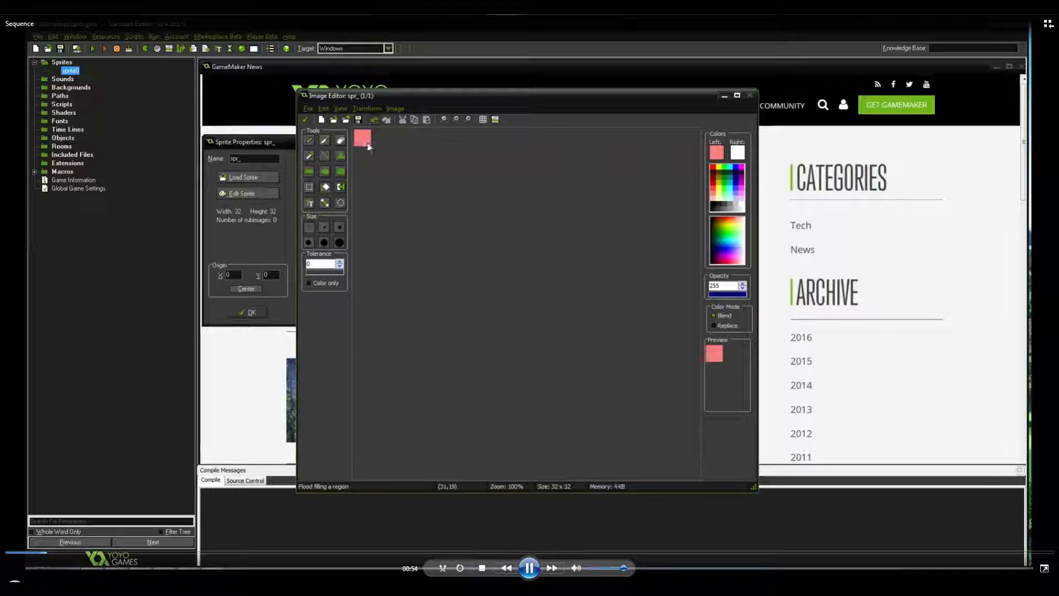
pyautogui.hotkey('ctrl', 'z')
pyautogui.hotkey('ctrl', 'y')
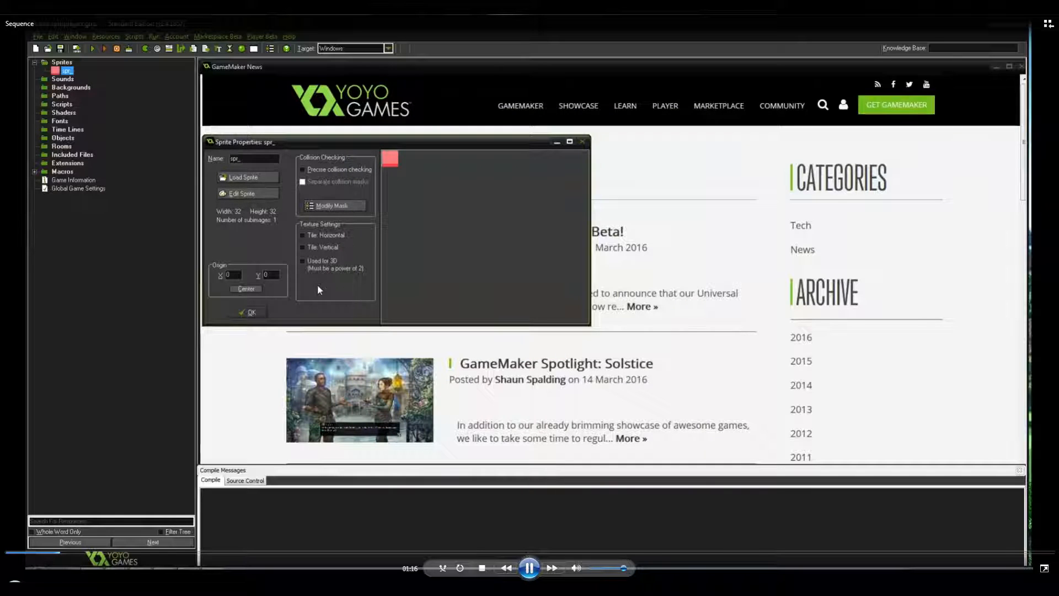
pyautogui.click(529, 569)
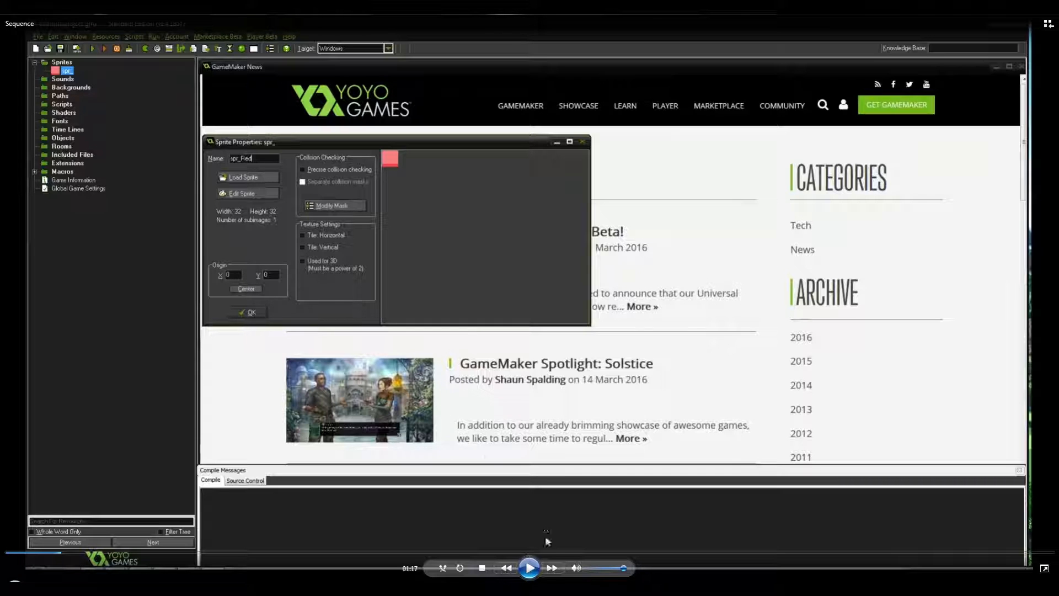
pyautogui.click(530, 569)
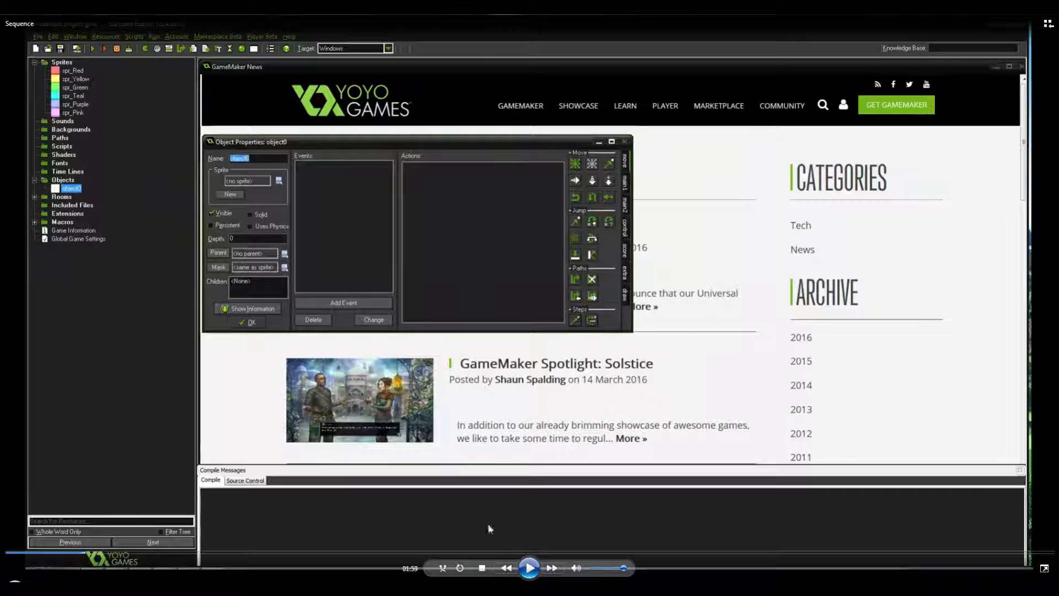
# Play from the new object's properties to the opening of room0 under Rooms, pausing at about 03:17 before resuming playback
pyautogui.click(528, 567)
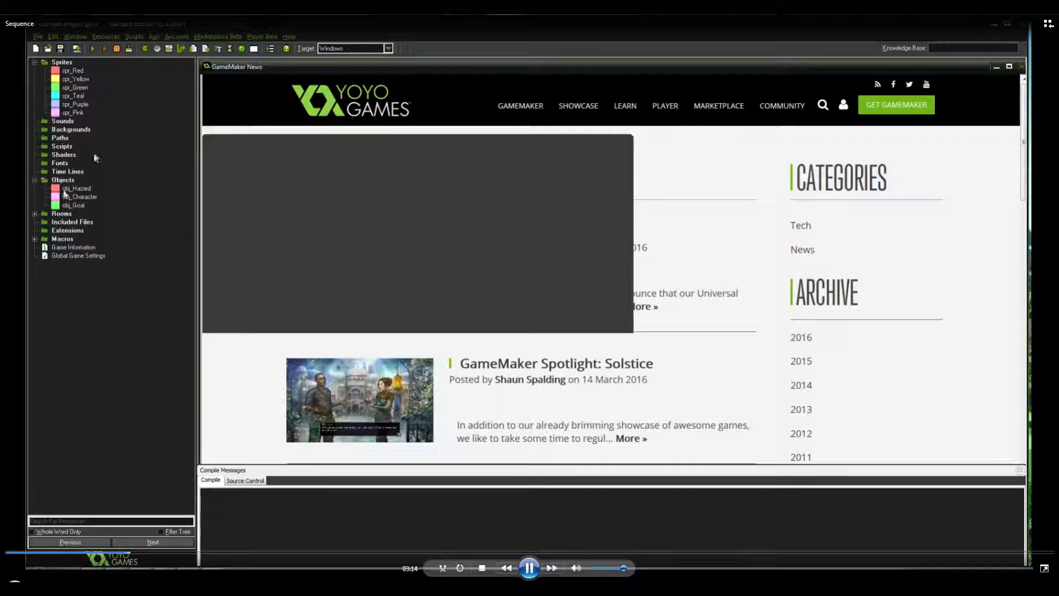
pyautogui.click(34, 213)
pyautogui.doubleClick(63, 223)
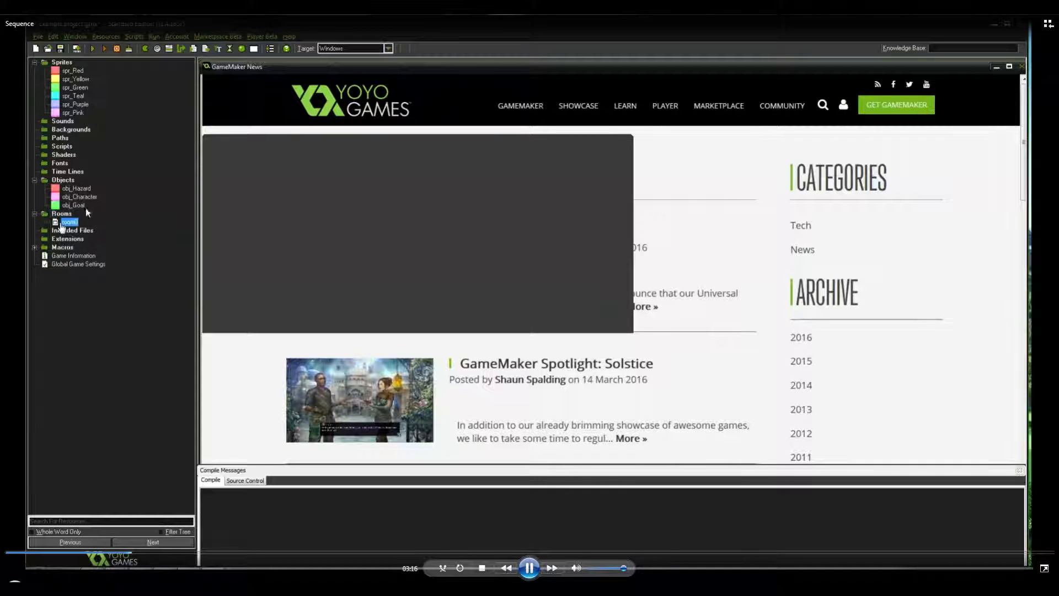
pyautogui.click(529, 568)
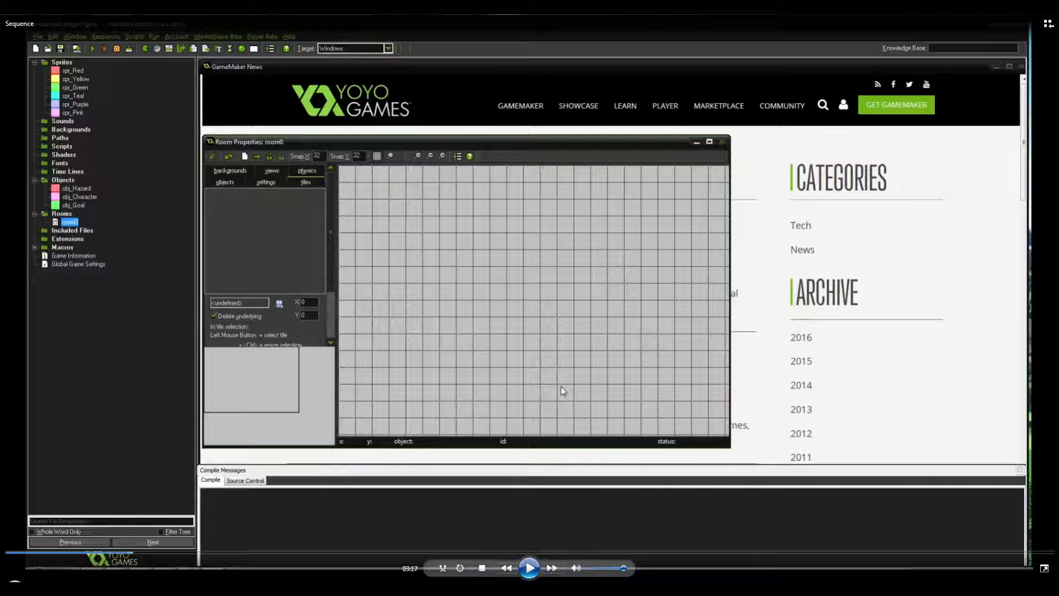
pyautogui.click(534, 568)
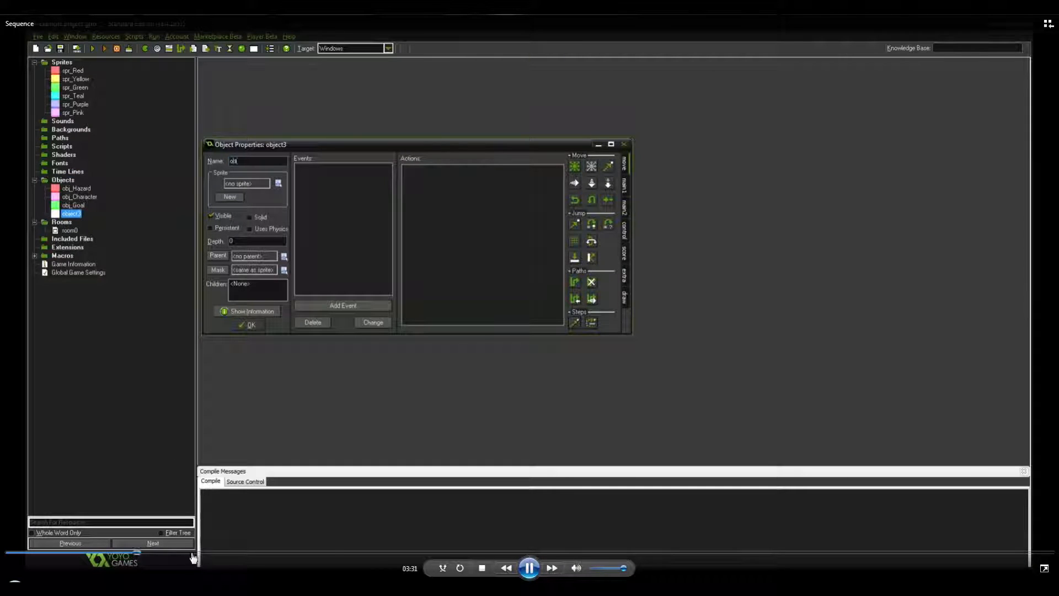
# Skip ahead past the wall and floor object setup to the game's test run, pausing at about 06:07 before resuming playback
pyautogui.moveTo(144, 559); pyautogui.dragTo(170, 559)
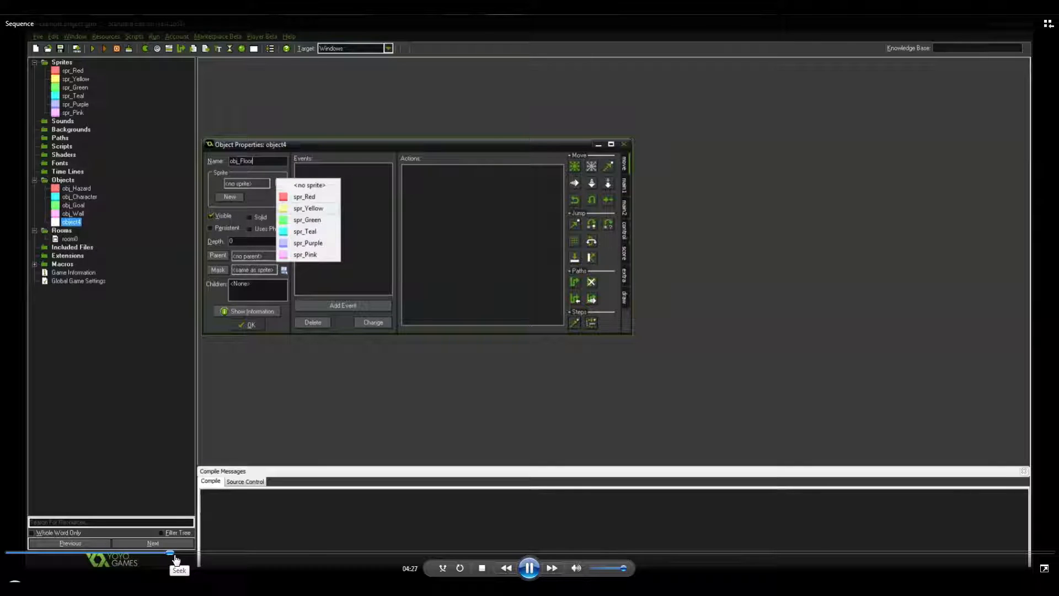
pyautogui.click(184, 557)
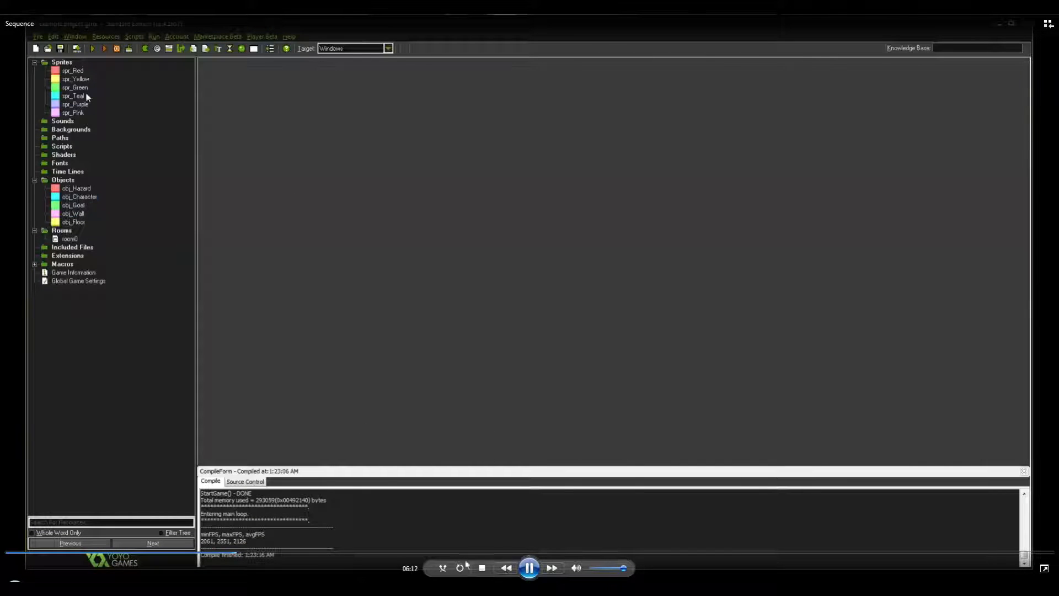
pyautogui.click(229, 553)
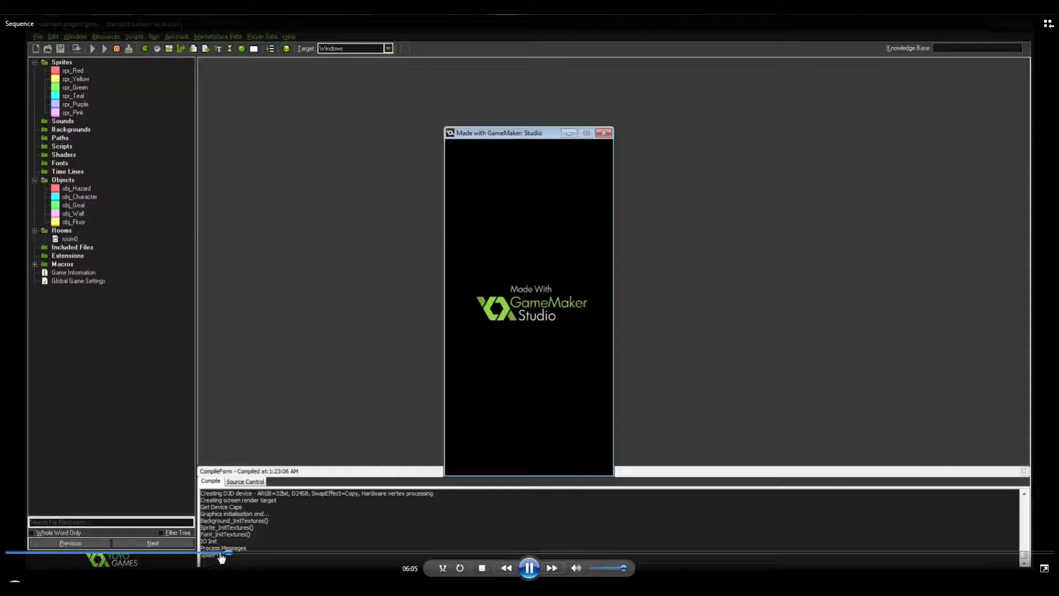
pyautogui.click(527, 568)
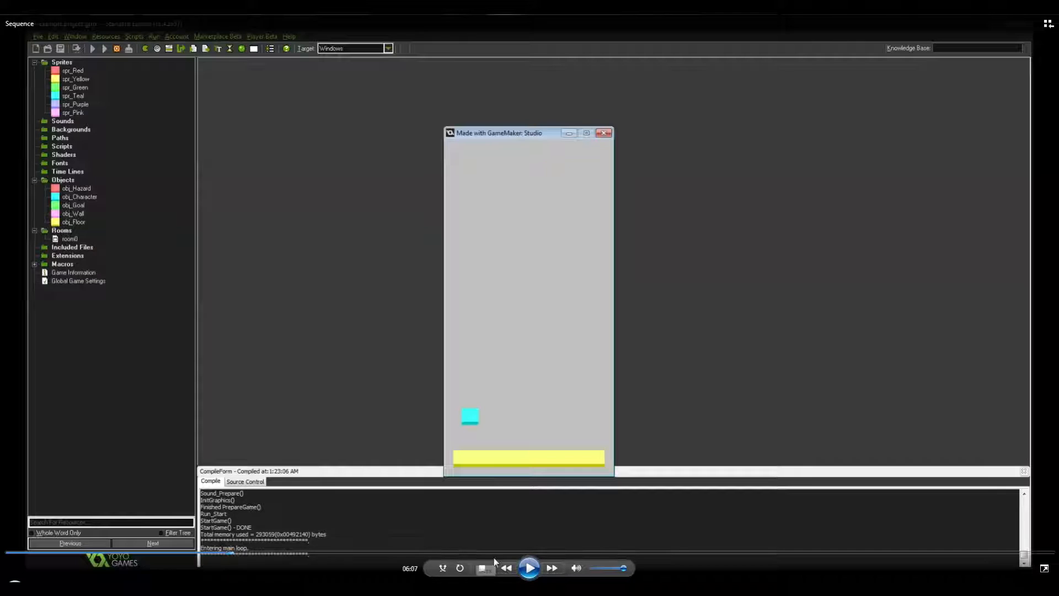
pyautogui.click(532, 572)
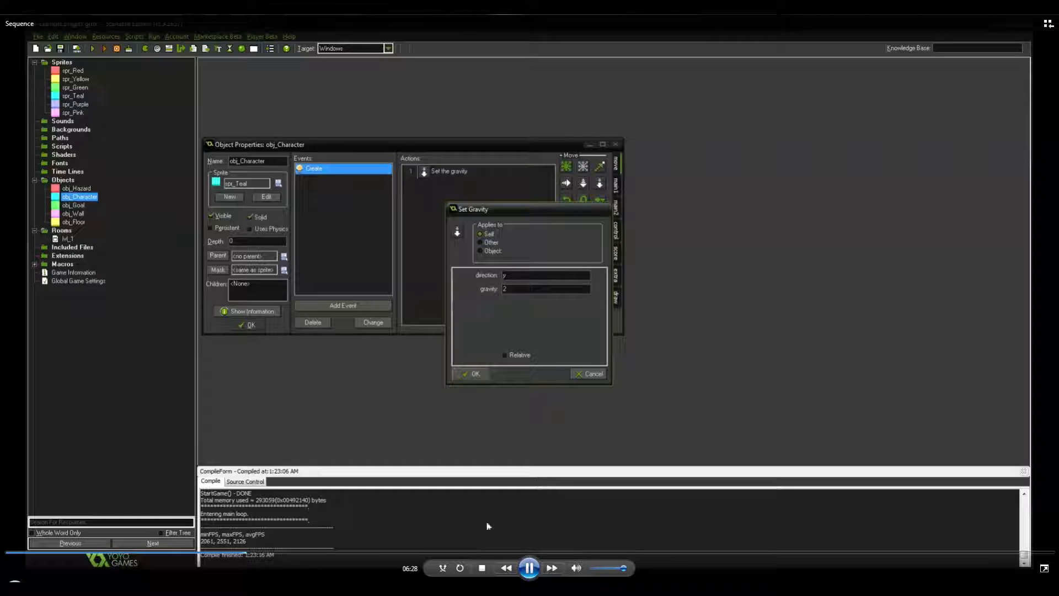
# Skip ahead to obj_Character's keyboard events and pause at about 06:55 on the event chooser before resuming playback
pyautogui.click(263, 552)
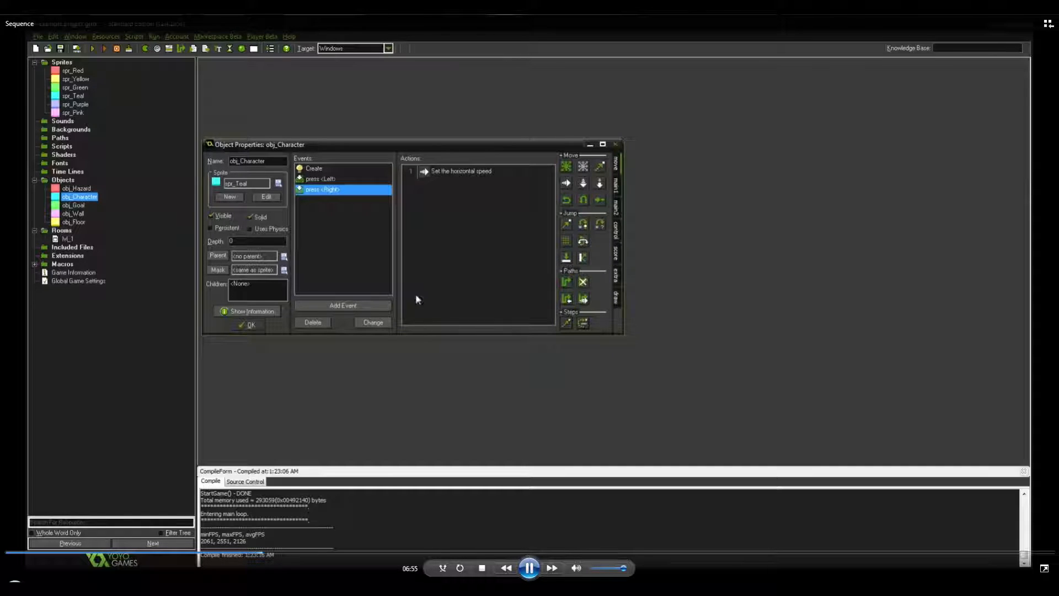
pyautogui.click(529, 568)
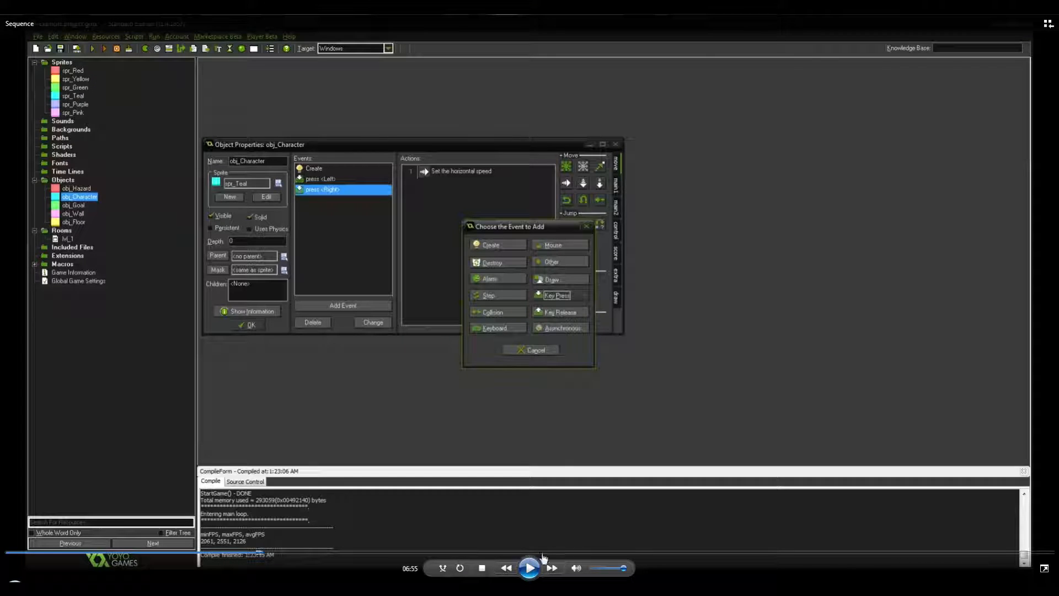
pyautogui.press('space')
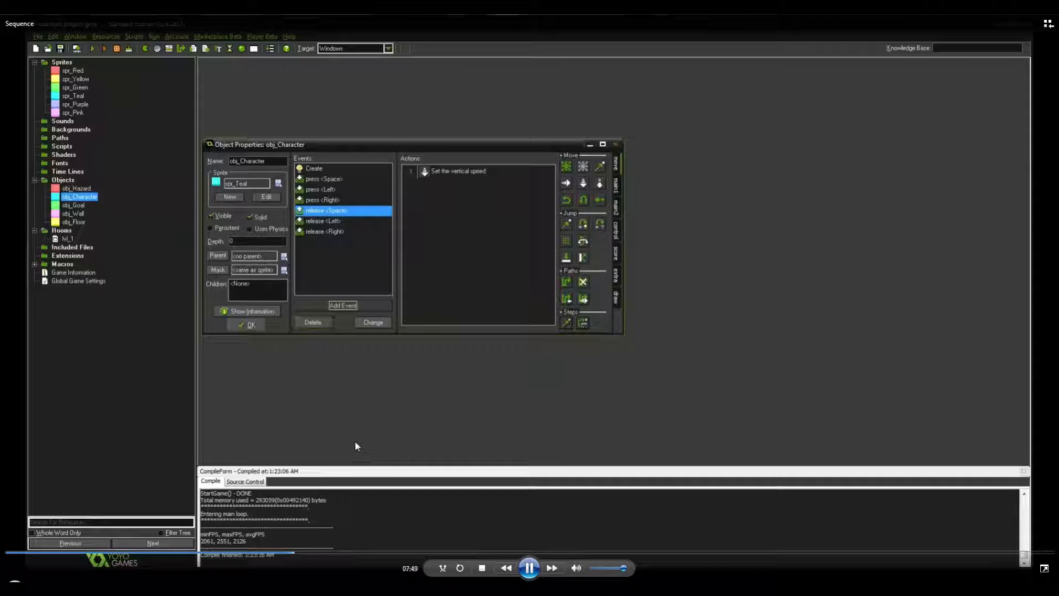
# Rewind to about 07:42 and examine the vertical speed action added to obj_Character's Space release event, pausing playback there
pyautogui.click(284, 552)
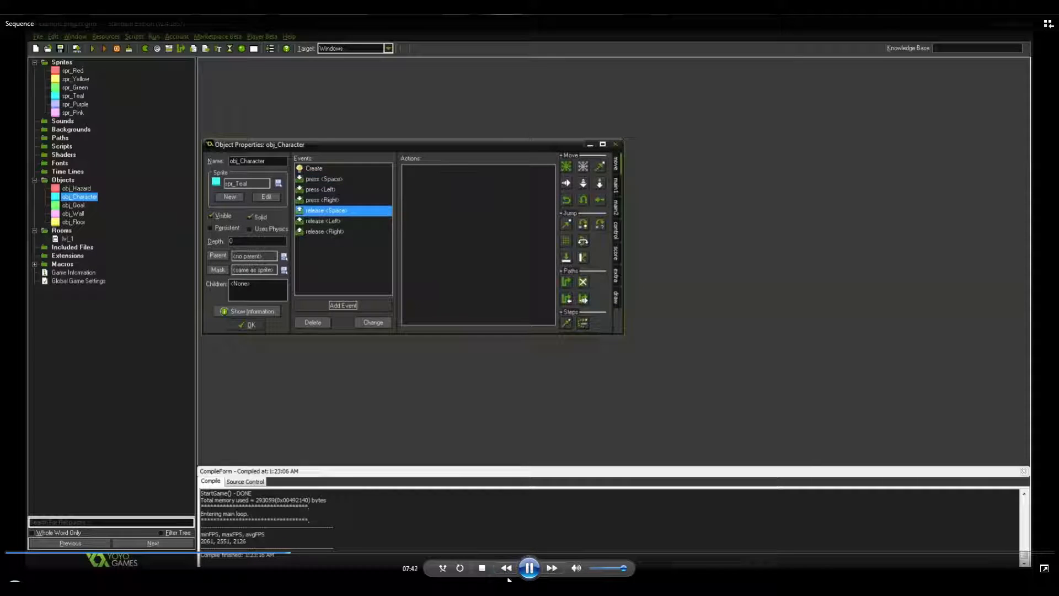
pyautogui.click(528, 568)
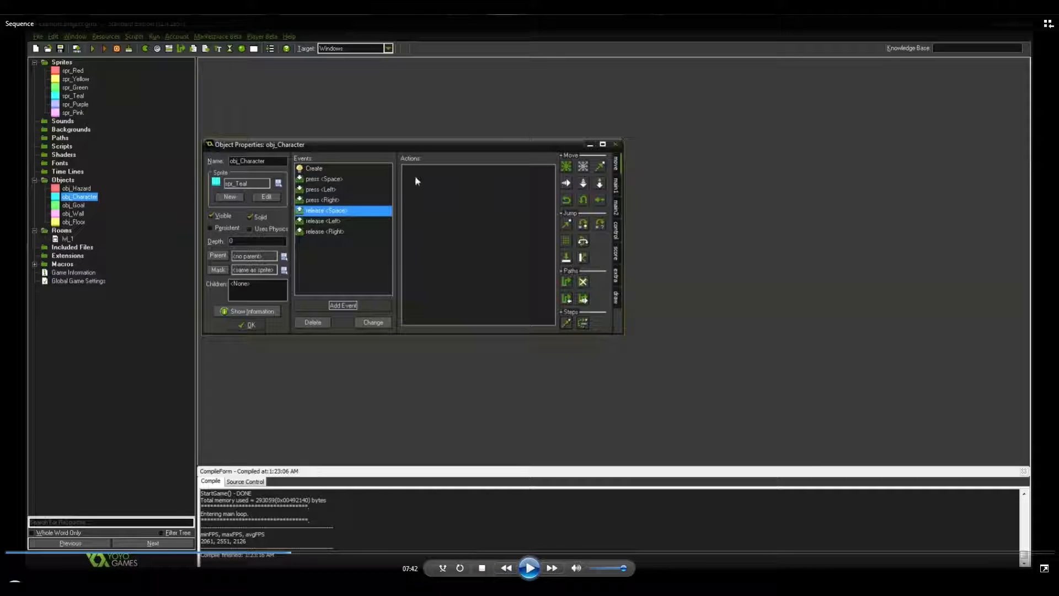
pyautogui.click(300, 553)
pyautogui.click(290, 552)
pyautogui.click(529, 568)
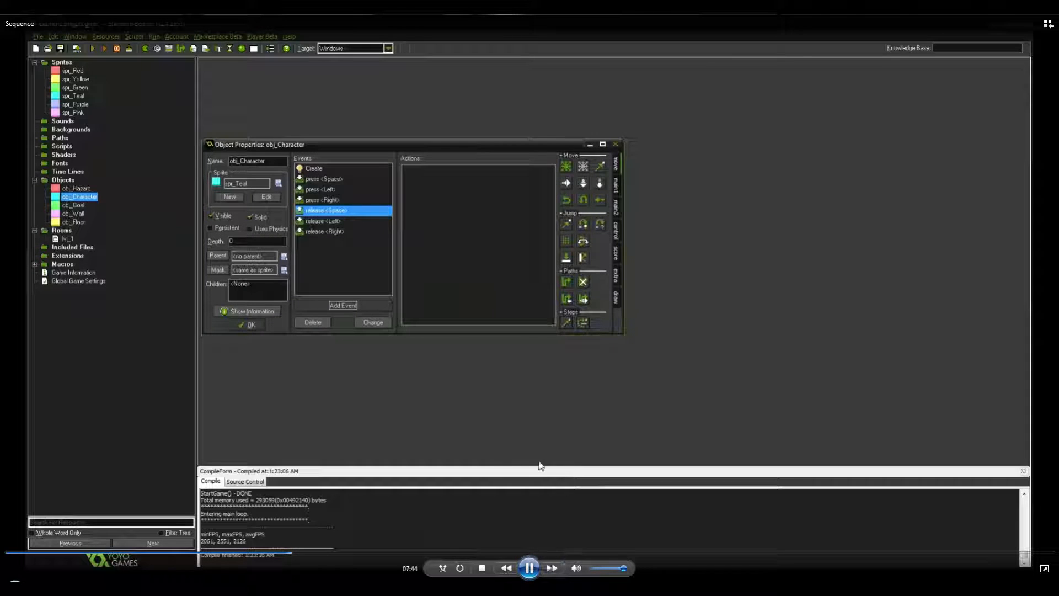
pyautogui.click(528, 568)
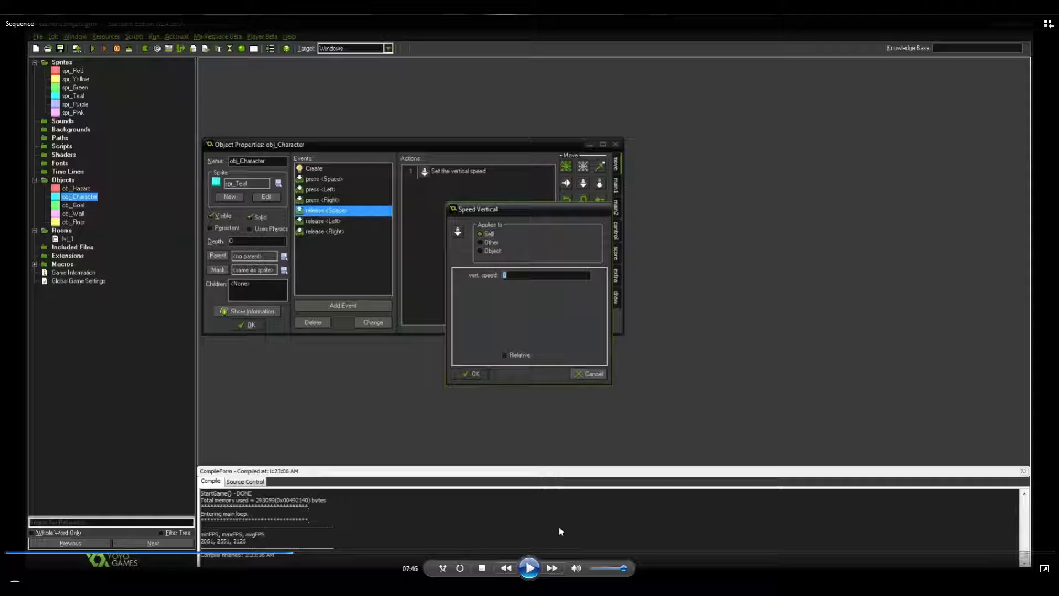
pyautogui.click(529, 568)
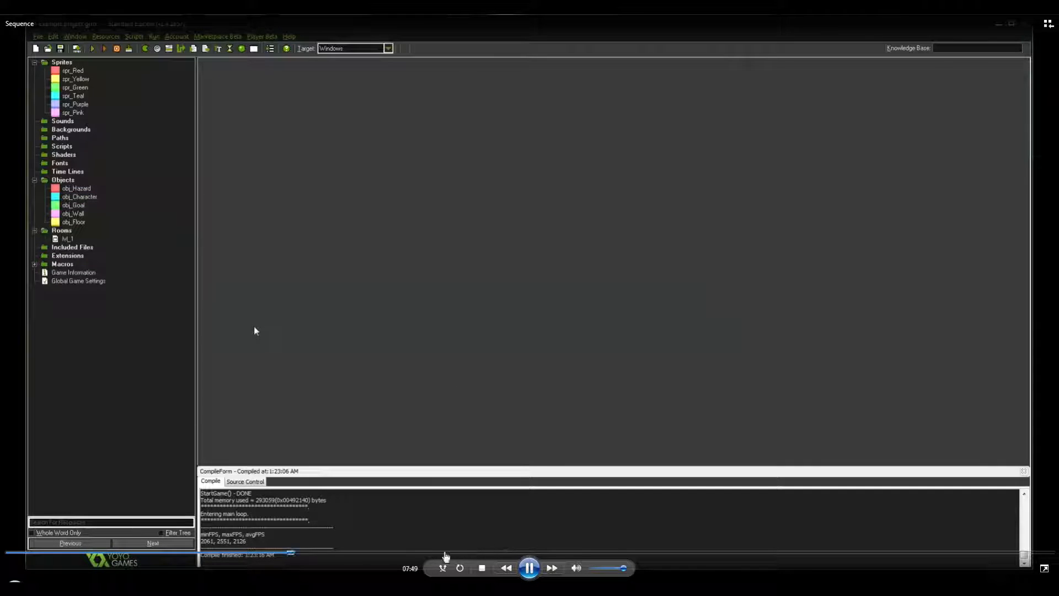
# Rewind to about 07:30 and pause on the Speed Vertical settings of the Space key-down event before resuming playback to the test run
pyautogui.click(283, 552)
pyautogui.click(528, 568)
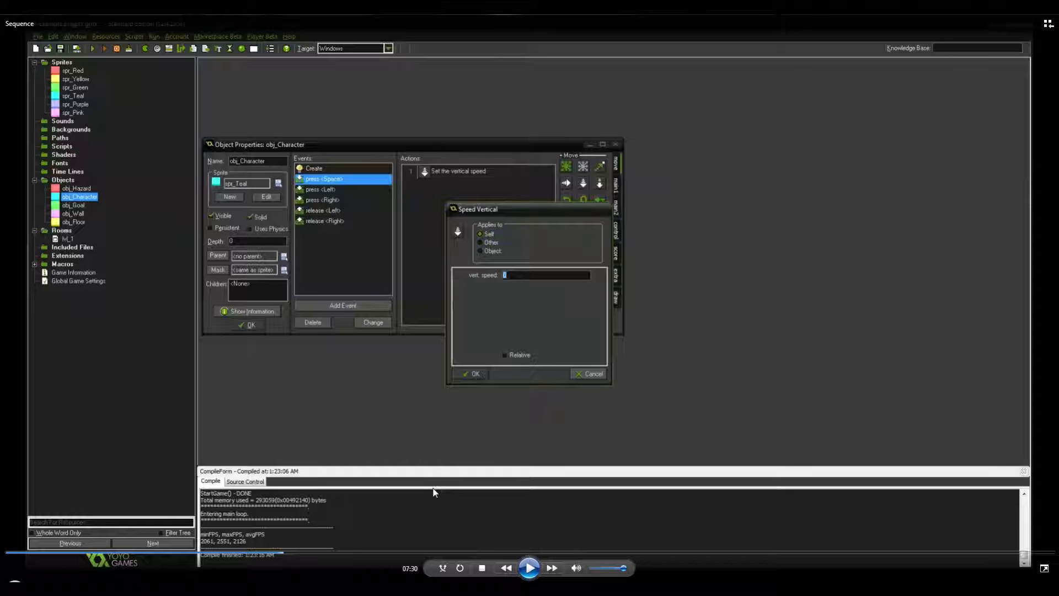
pyautogui.click(528, 568)
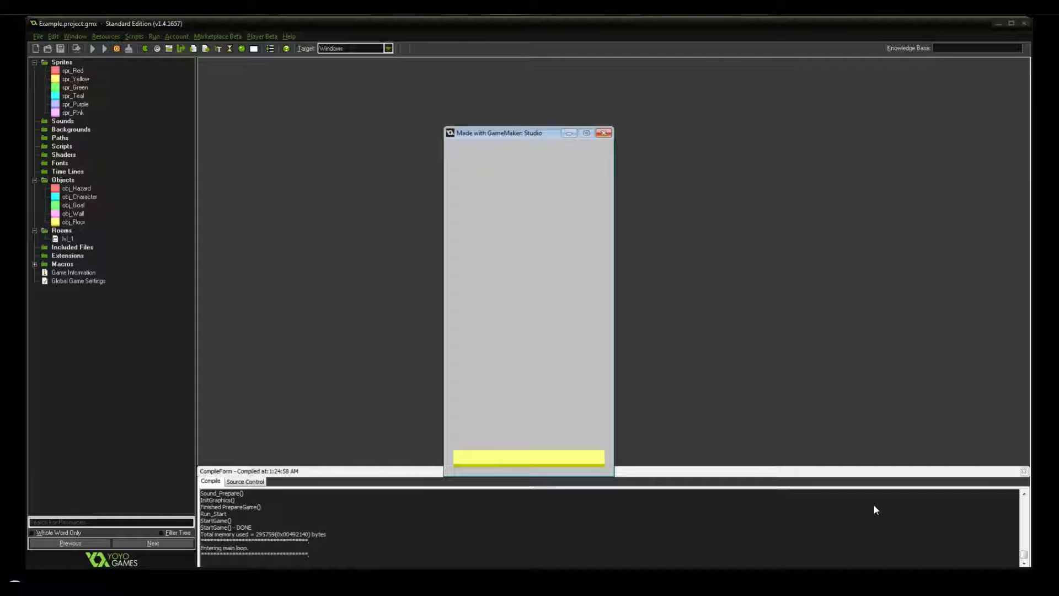
# Close the game's test run and pause at about 08:07 on the Set Gravity settings of obj_Character's Create event before resuming playback
pyautogui.click(603, 133)
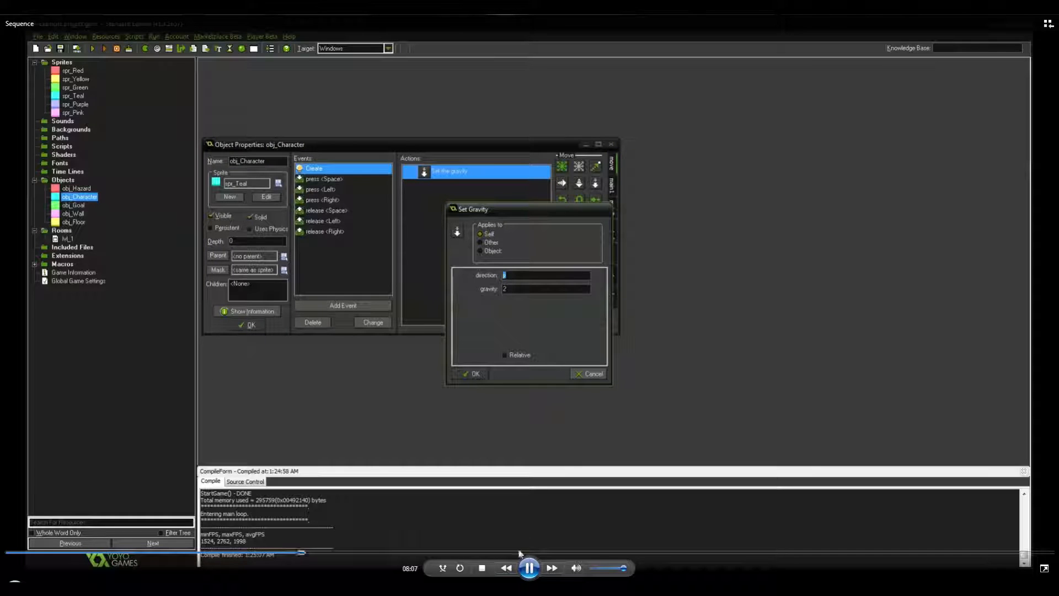
pyautogui.click(528, 566)
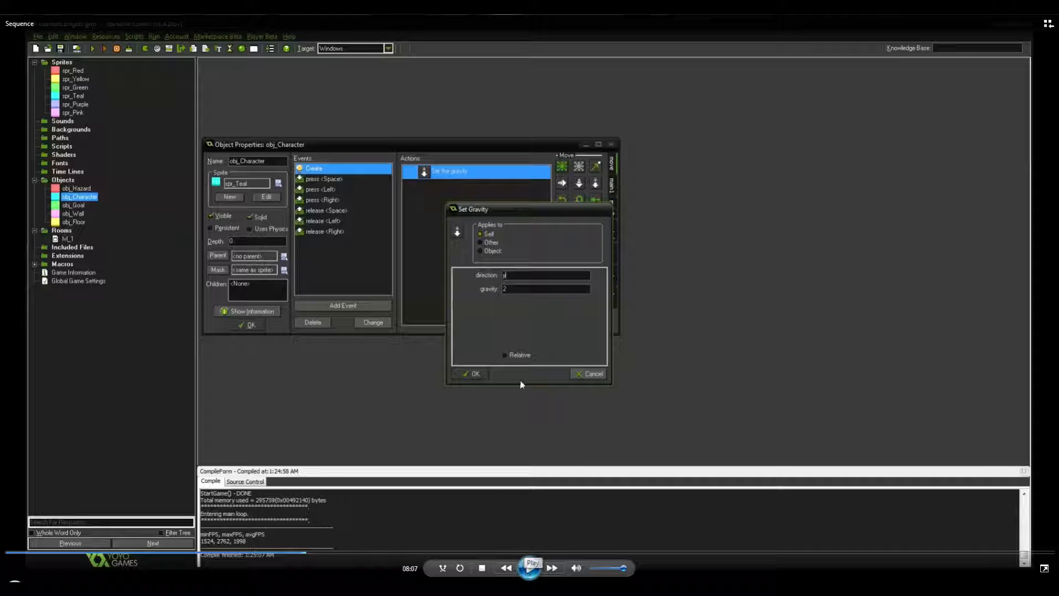
pyautogui.click(529, 567)
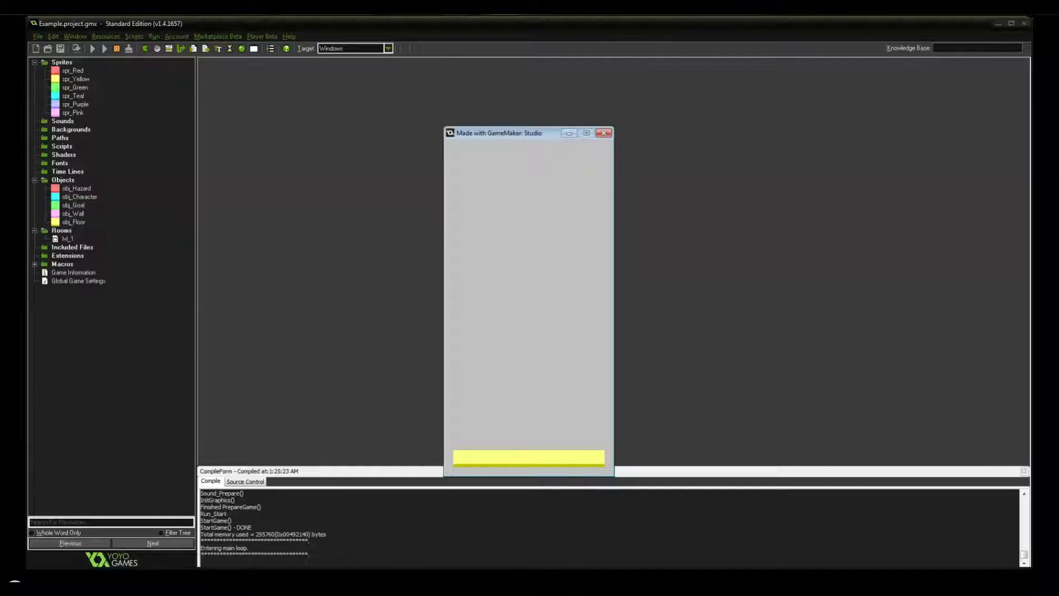
# Rerun the game to test the gravity change and reopen the Set Gravity action in obj_Character's Create event
pyautogui.click(603, 133)
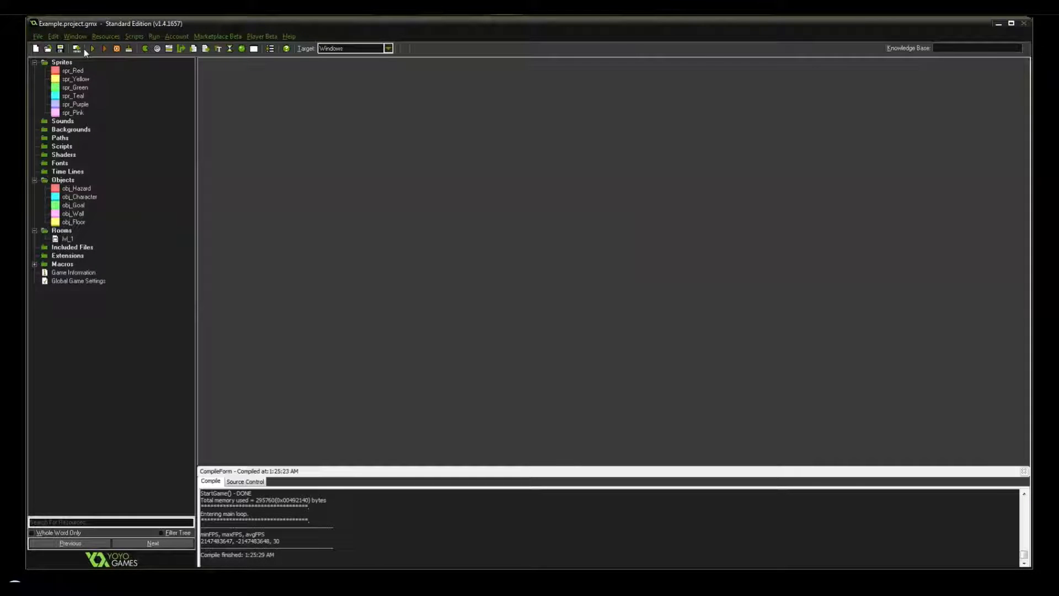
pyautogui.click(92, 49)
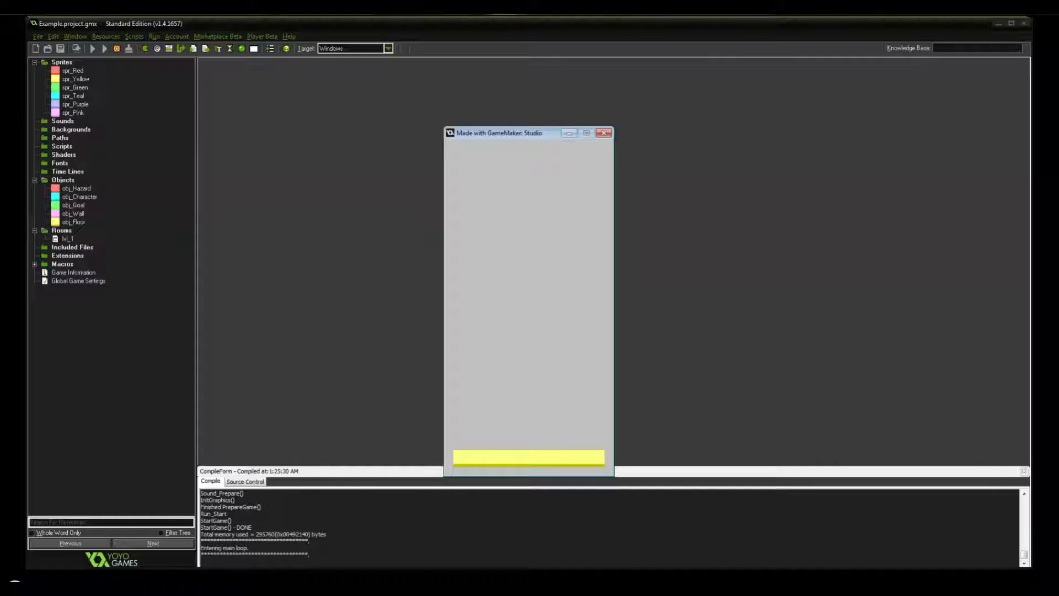
pyautogui.press('Escape')
pyautogui.doubleClick(80, 197)
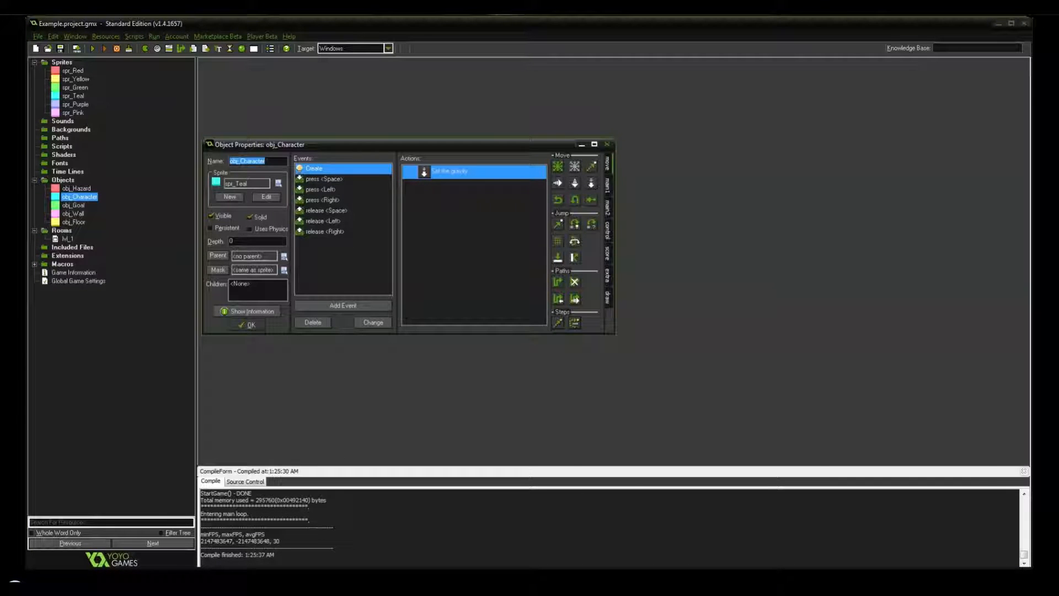
pyautogui.doubleClick(449, 171)
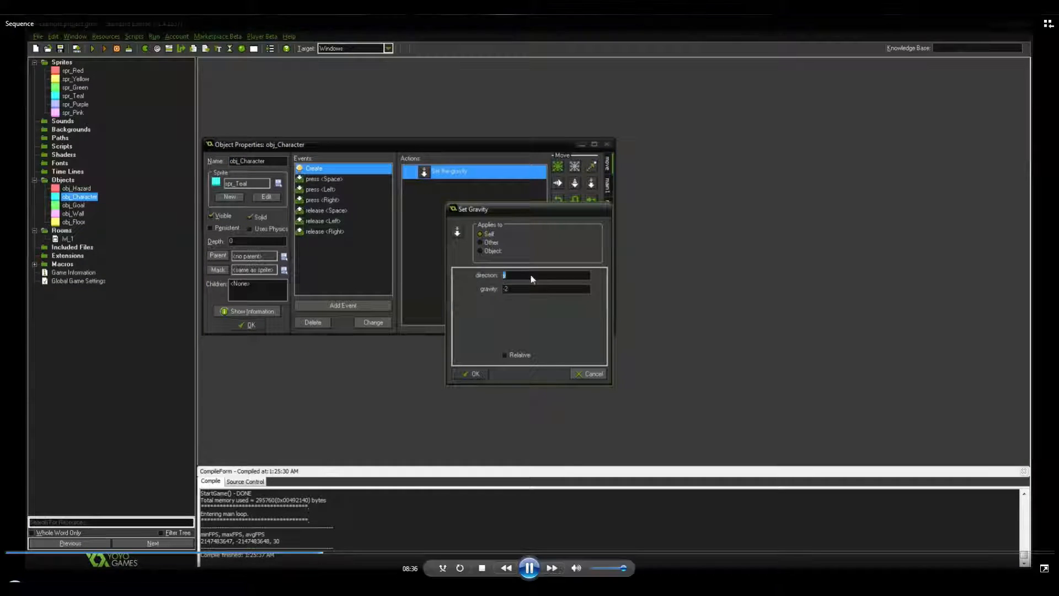
# Skip ahead past the Space press event's Speed Vertical settings to the game's test run at about 09:28
pyautogui.click(334, 553)
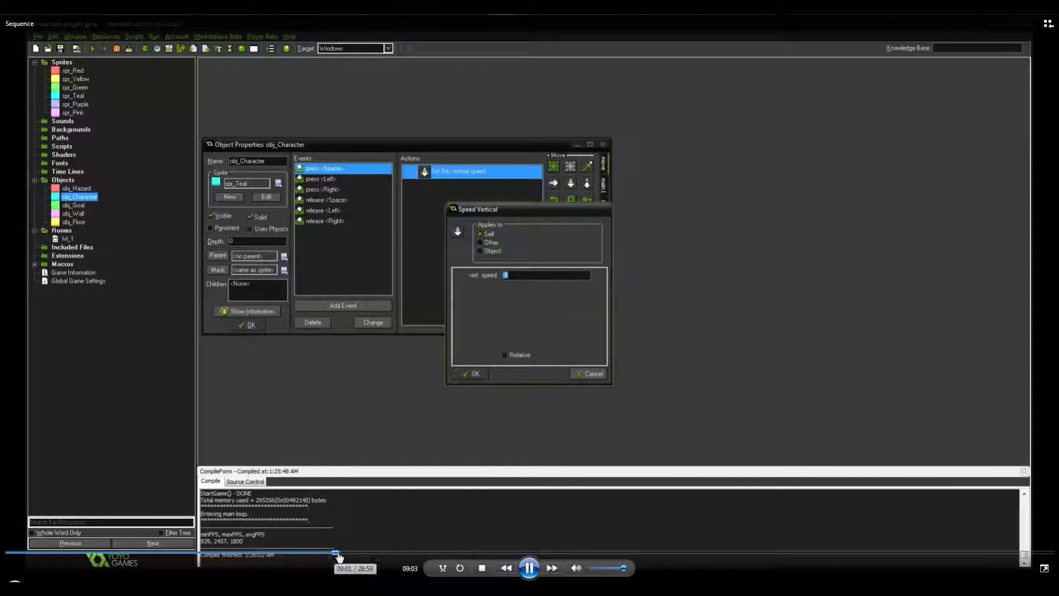
pyautogui.click(349, 553)
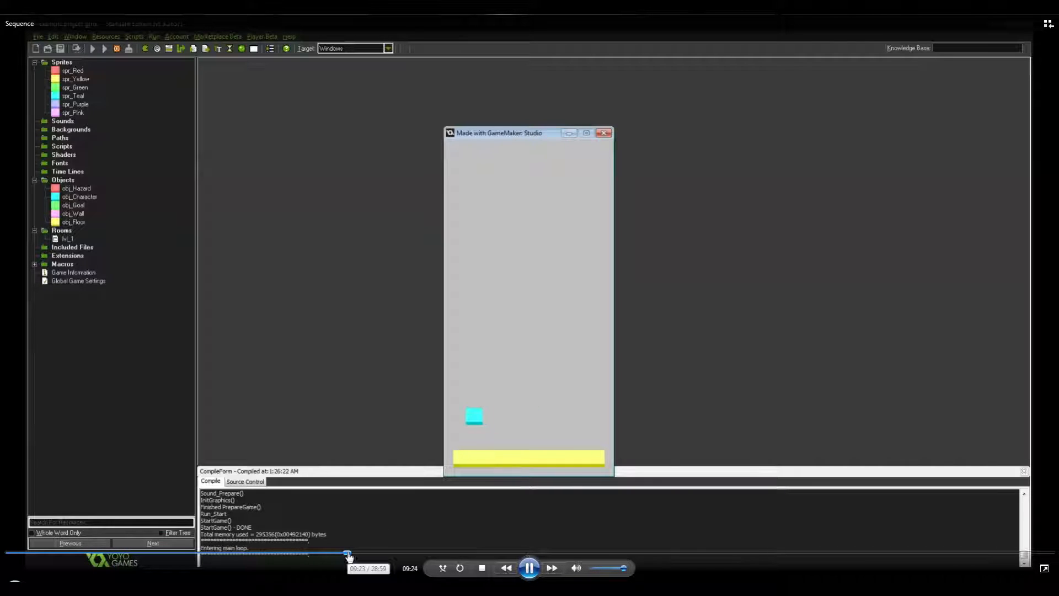
pyautogui.click(352, 553)
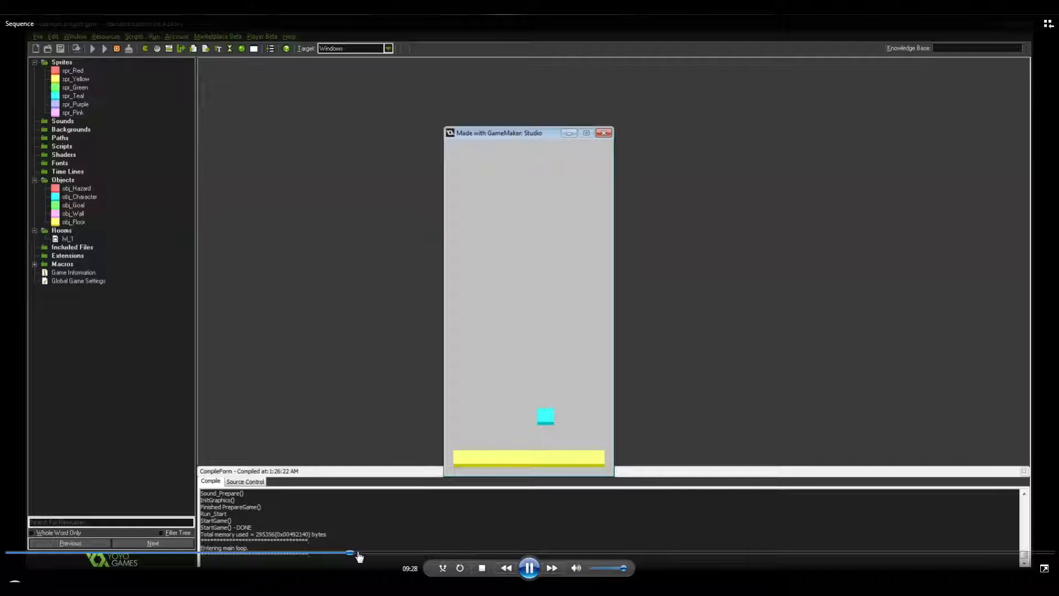
# Skip ahead to the wall placement in room lvl_1 and pause at about 09:44 before resuming playback
pyautogui.click(359, 552)
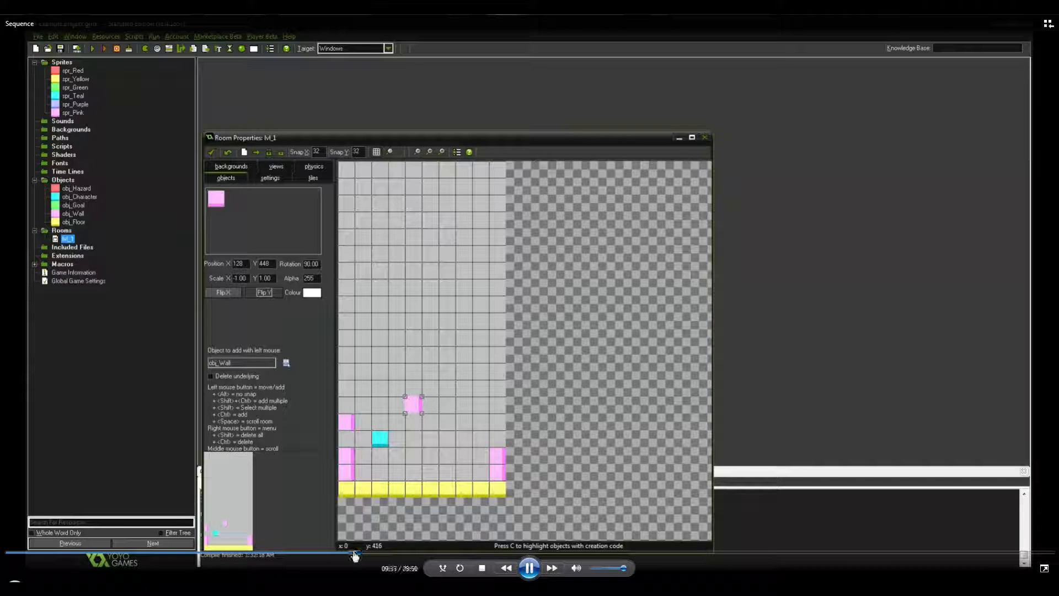
pyautogui.click(354, 553)
pyautogui.click(528, 568)
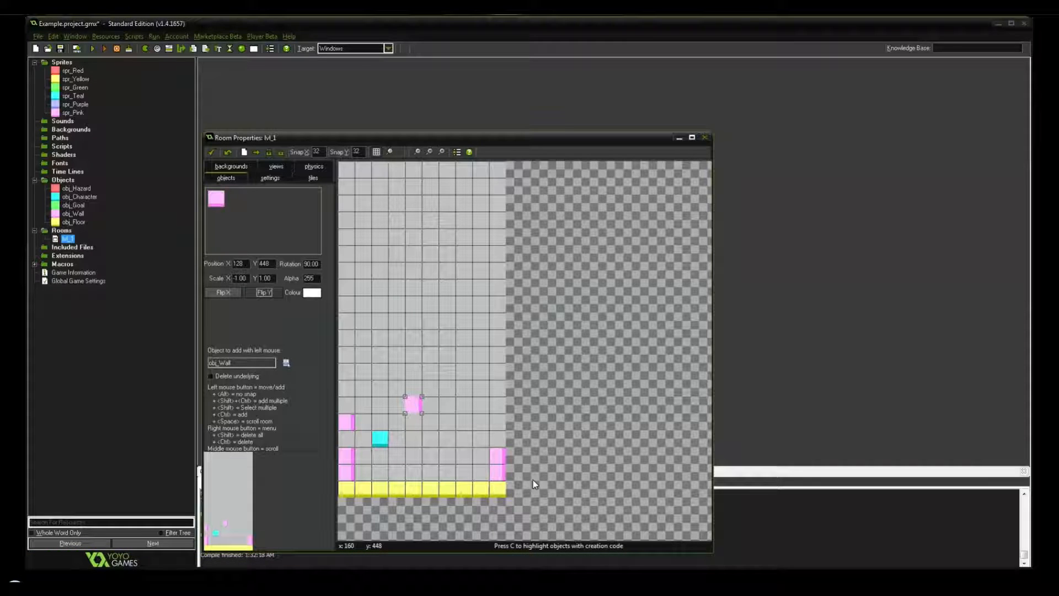
pyautogui.moveTo(494, 472)
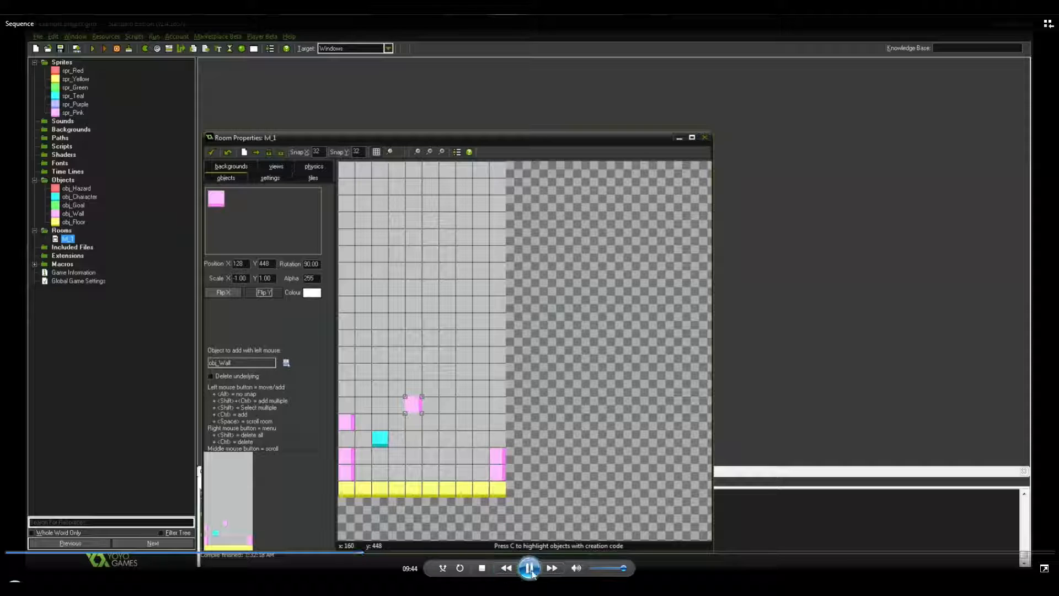
pyautogui.click(528, 567)
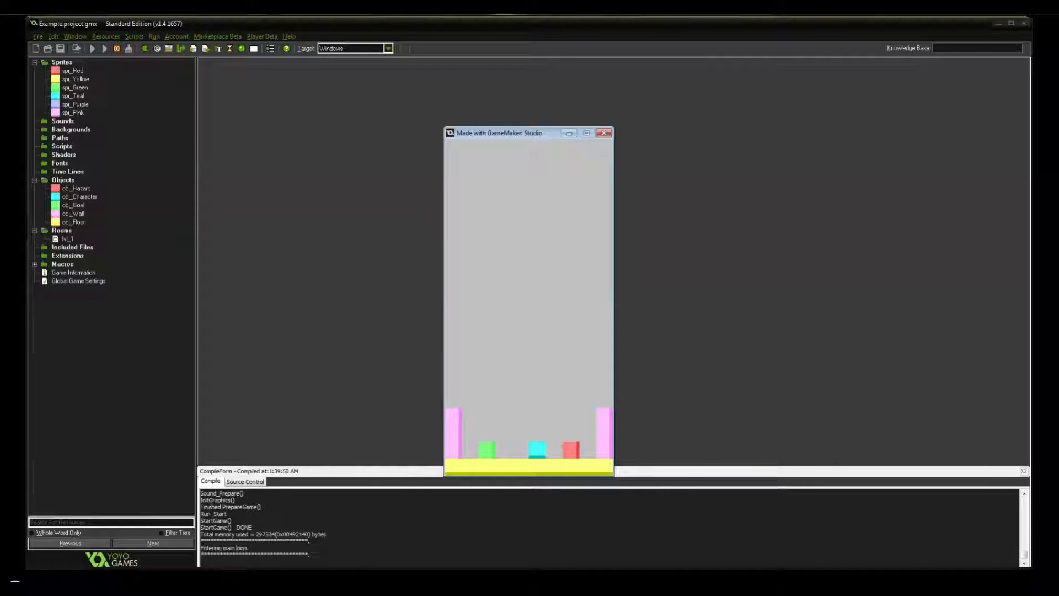
# Test the character's sideways movement and jumping between the green goal and red hazard blocks, and close the game
pyautogui.press('Left')
pyautogui.press('Right')
pyautogui.press('Left')
pyautogui.press('Up')
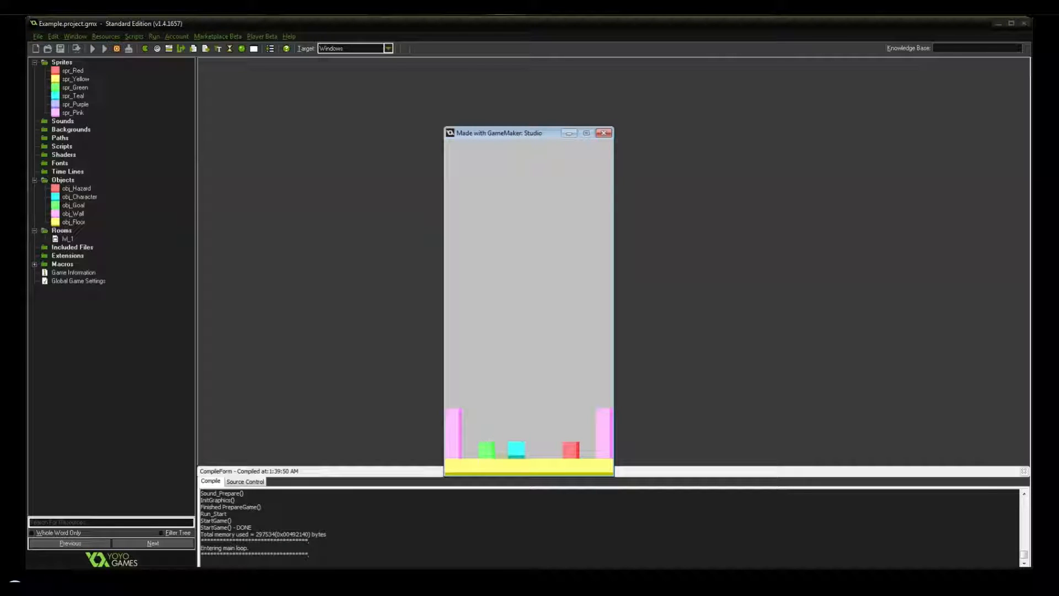
pyautogui.press('Up')
pyautogui.press('Up')
pyautogui.press('Up')
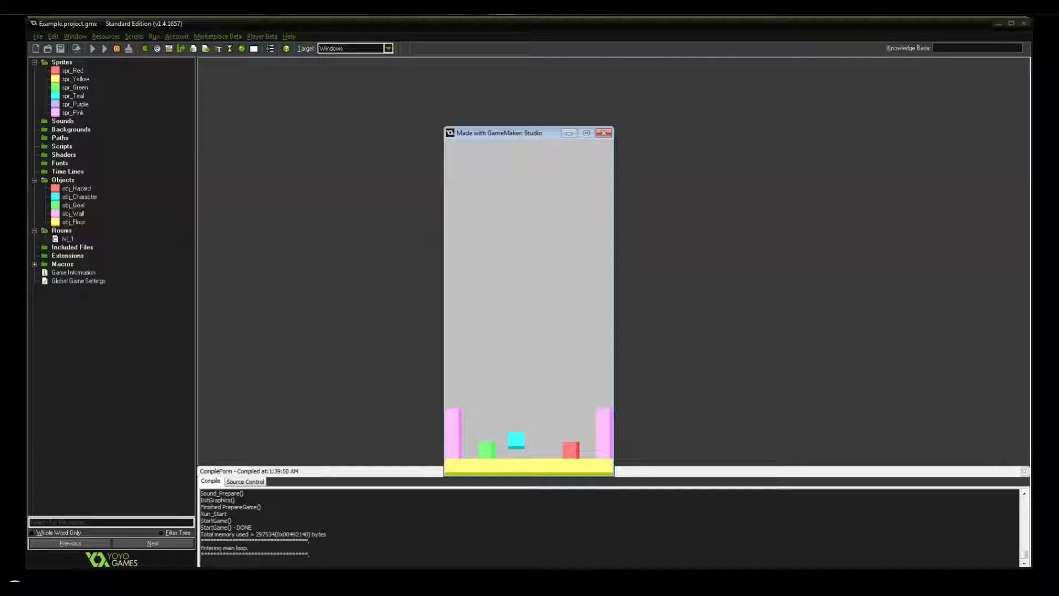
pyautogui.press('Right')
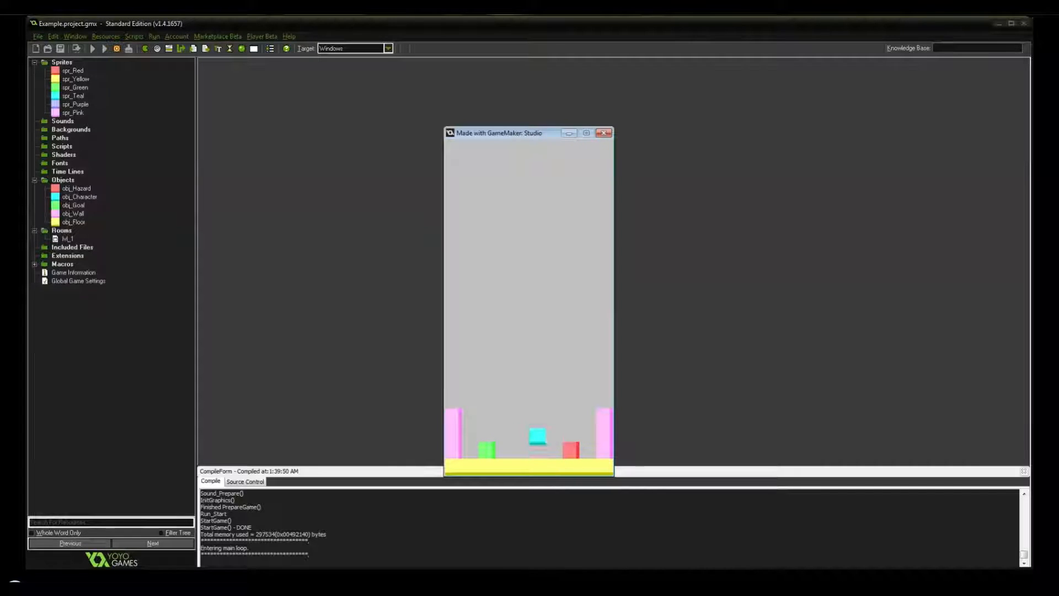
pyautogui.press('Left')
pyautogui.press('Up')
pyautogui.press('Right')
pyautogui.press('Up')
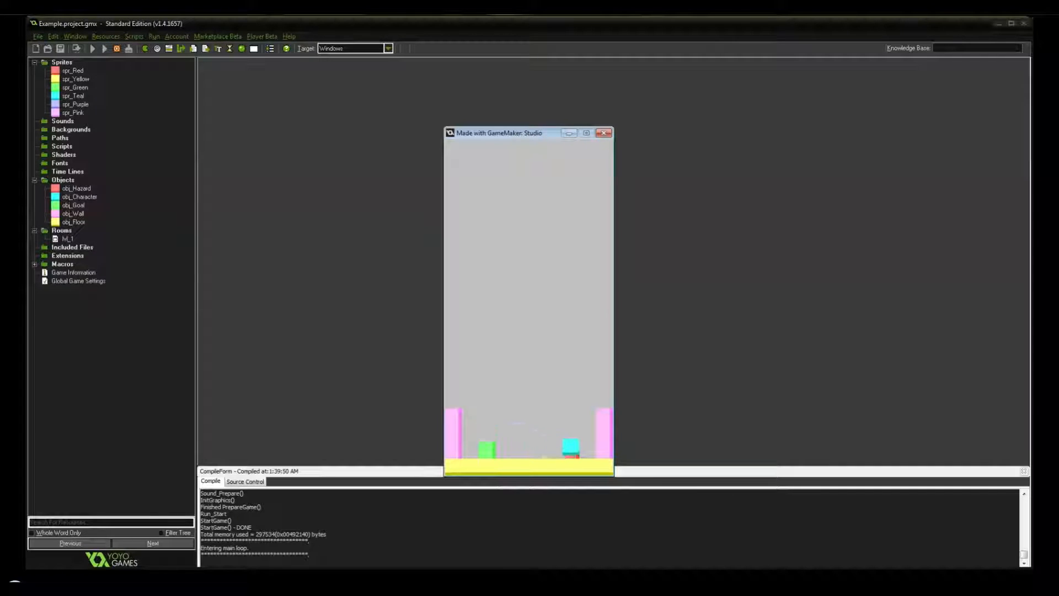
pyautogui.press('Left')
pyautogui.press('Up')
pyautogui.press('Up')
pyautogui.press('Right')
pyautogui.press('Up')
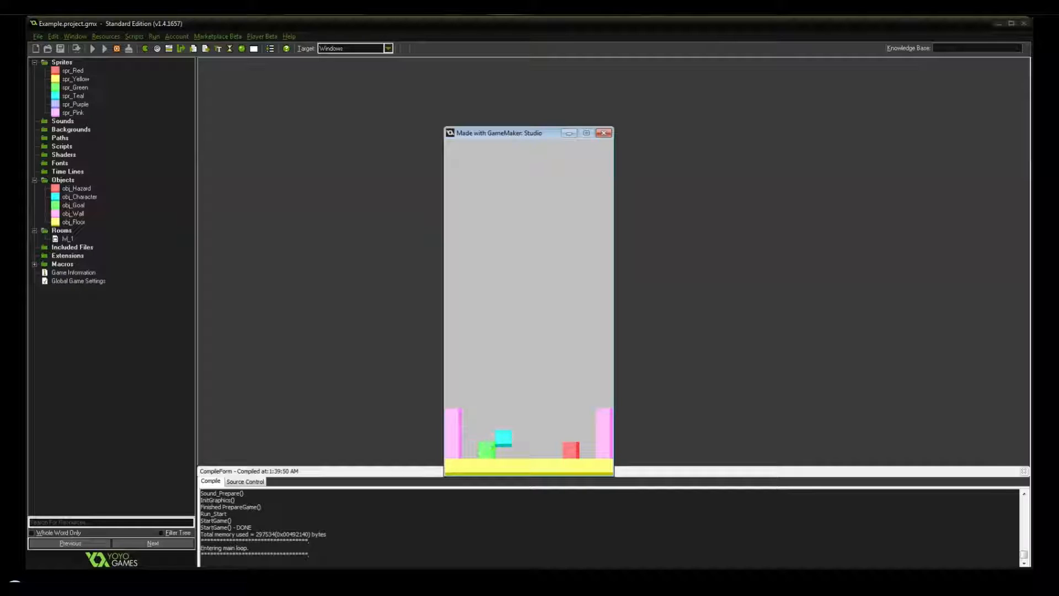
pyautogui.press('Up')
pyautogui.press('Left')
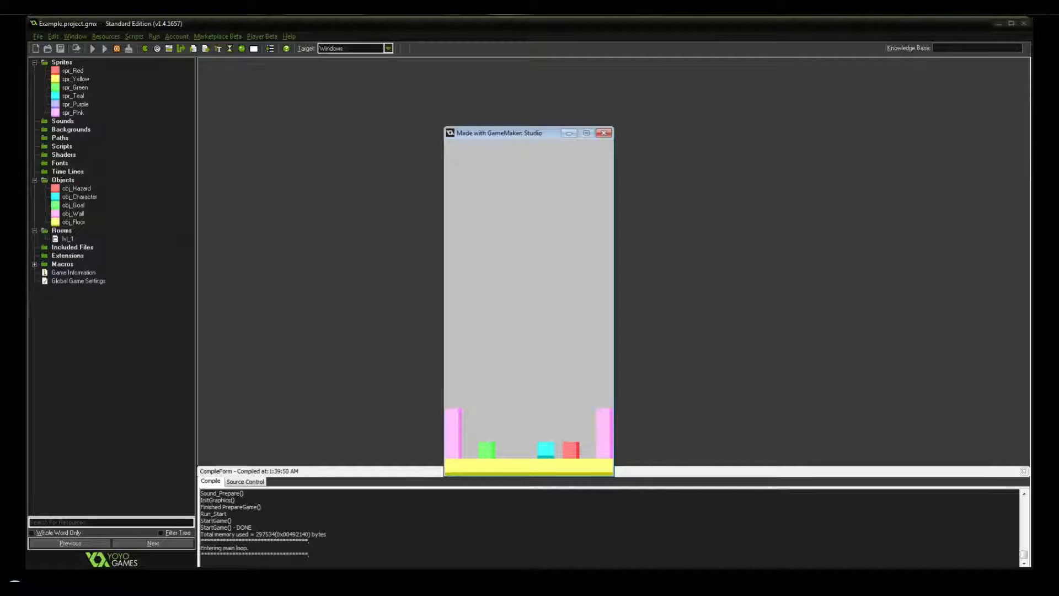
pyautogui.click(604, 132)
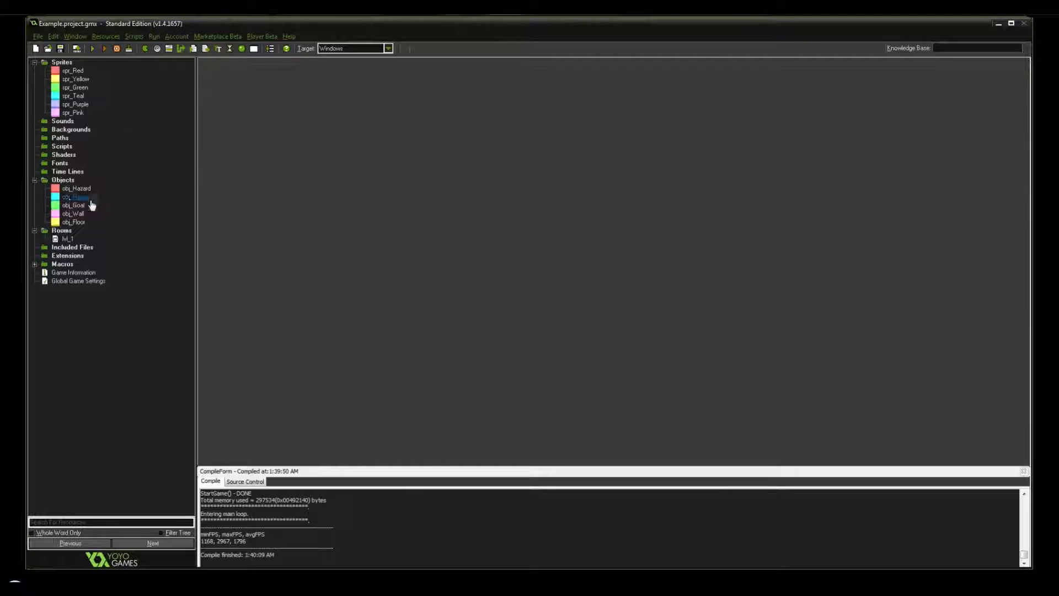
# Add a collision event with obj_Character and a Go to next room action to obj_Goal, pausing at about 11:11 and 11:16 before resuming playback
pyautogui.doubleClick(73, 204)
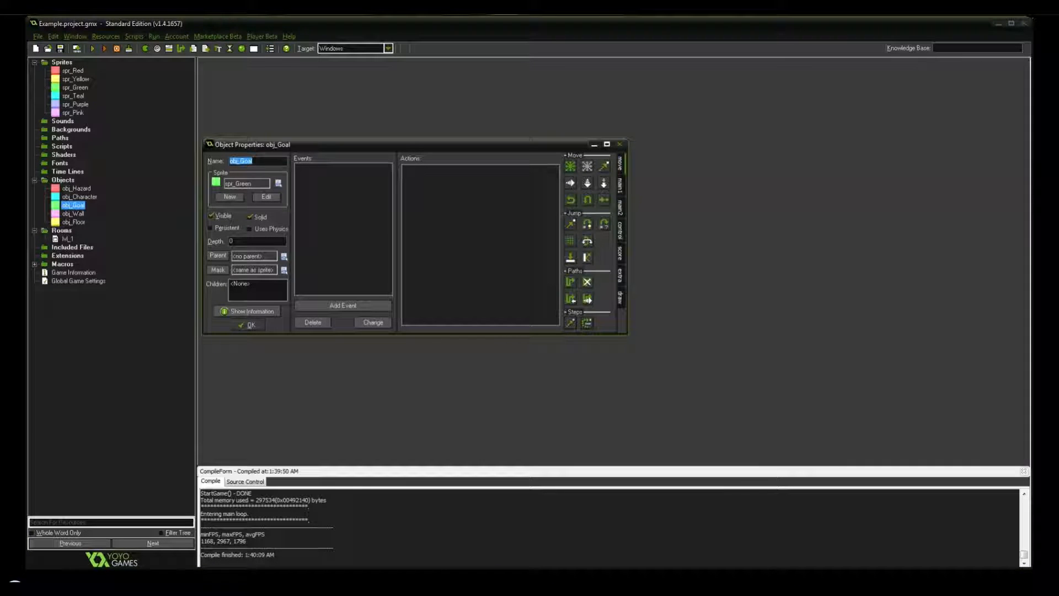
pyautogui.click(371, 307)
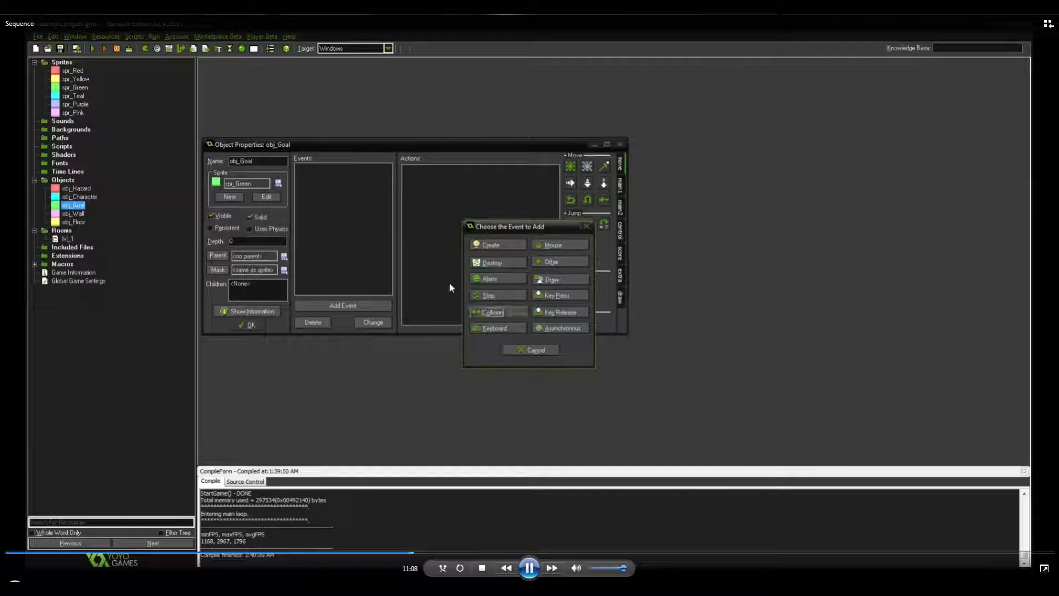
pyautogui.click(487, 311)
pyautogui.click(529, 567)
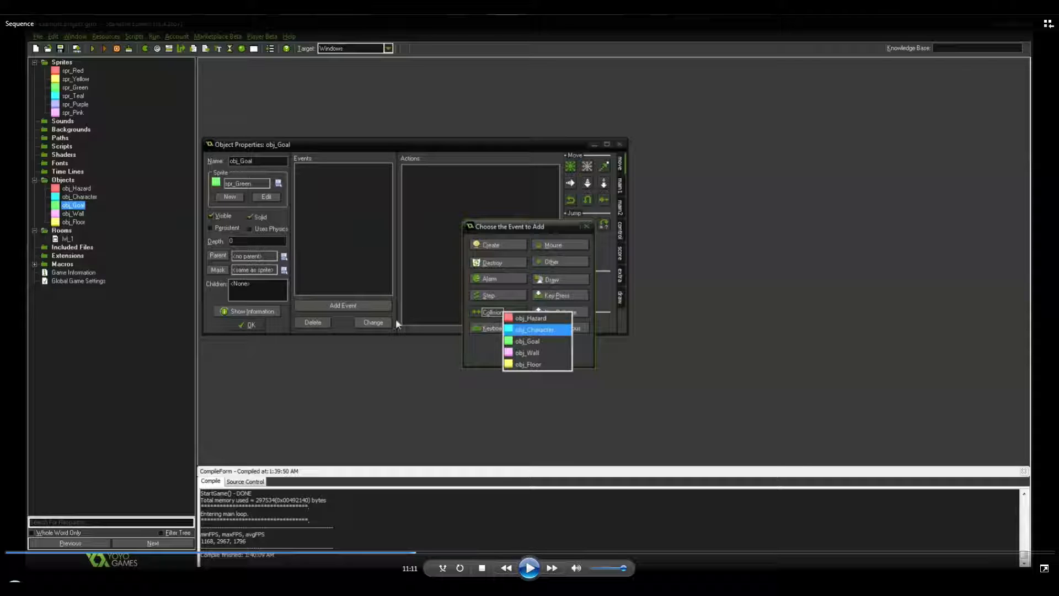
pyautogui.click(528, 568)
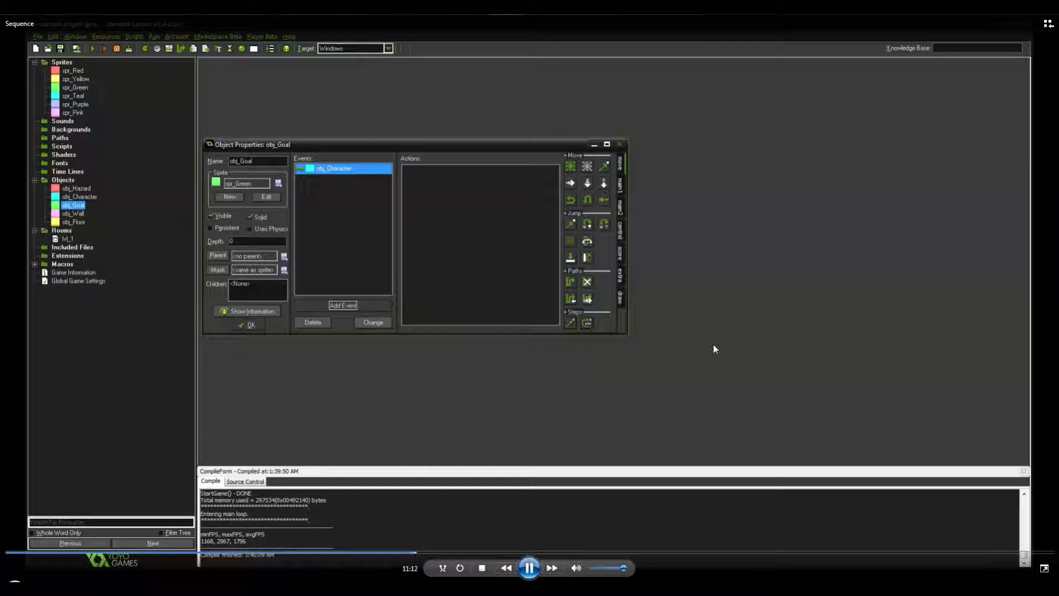
pyautogui.click(529, 568)
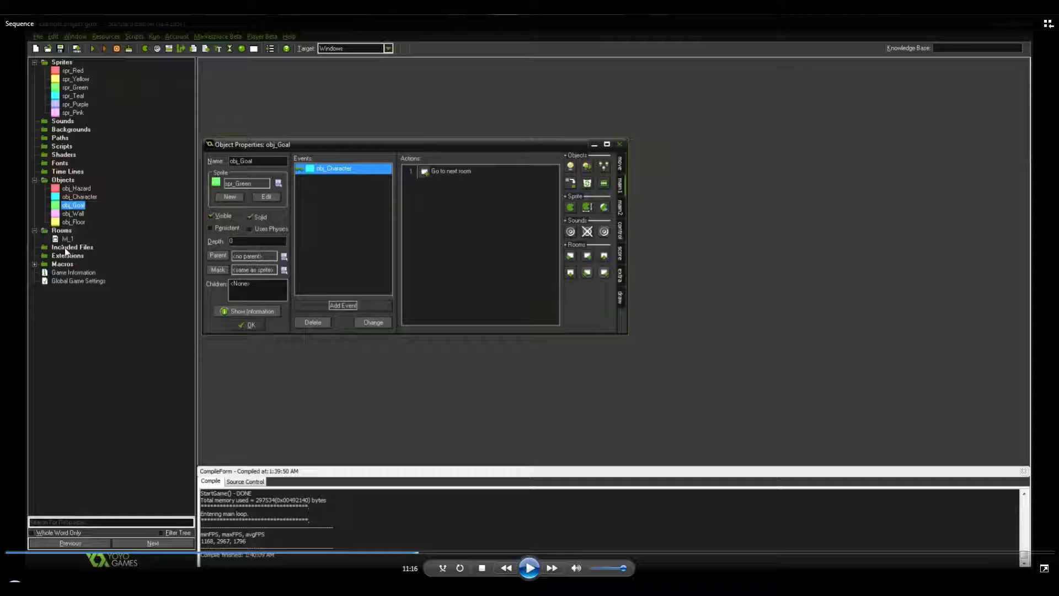
pyautogui.click(528, 566)
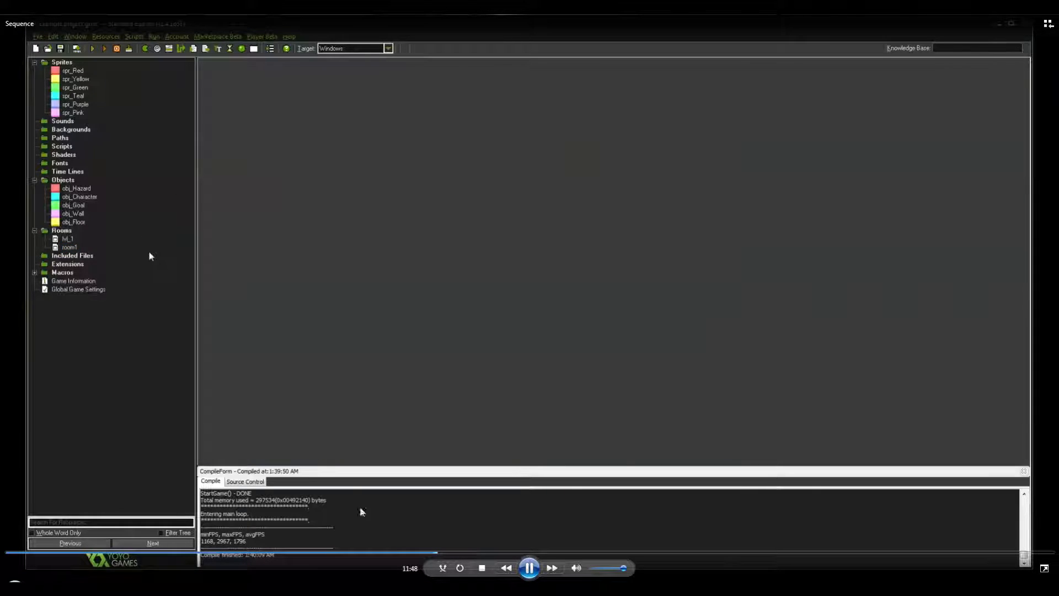
# Rewind to about 11:42 and pause on the settings of the new room room1 before resuming playback
pyautogui.click(429, 552)
pyautogui.click(526, 571)
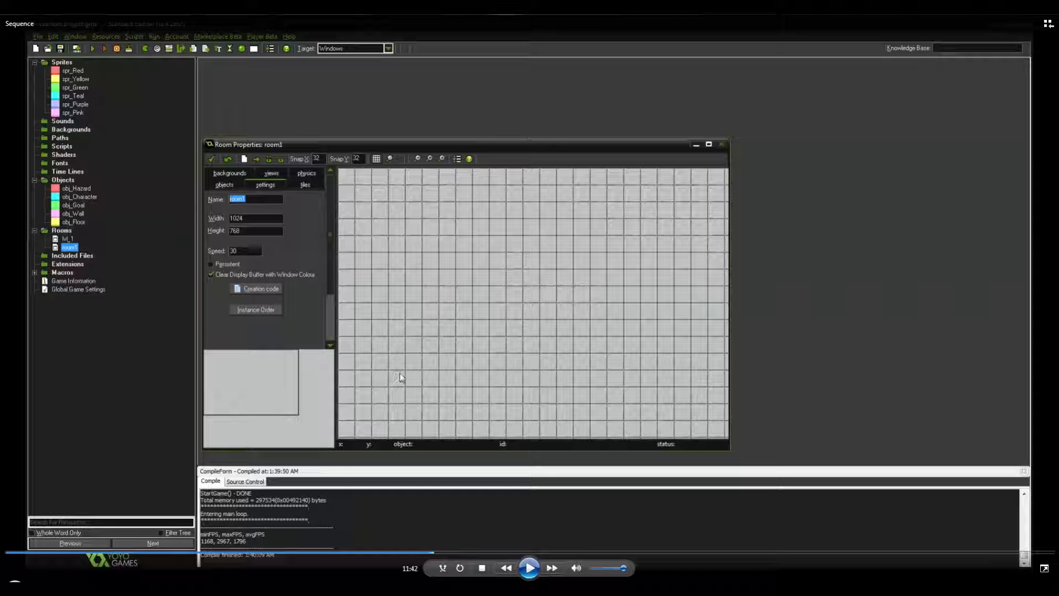
pyautogui.click(530, 573)
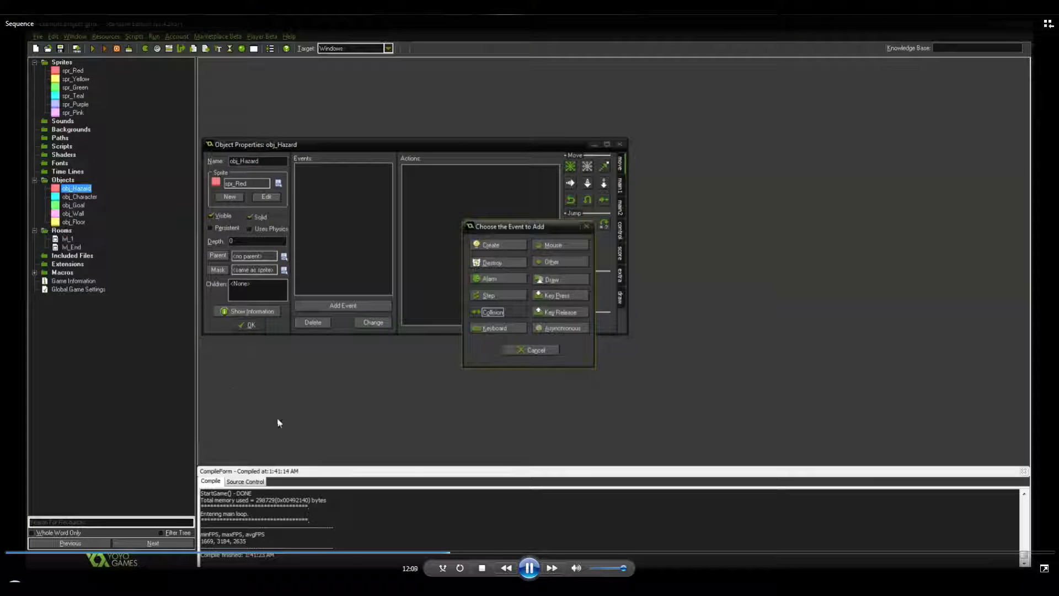
# Examine the control, main1 and main2 actions available for obj_Hazard's collision with obj_Character, and skip ahead to the test run at about 12:50
pyautogui.click(528, 574)
pyautogui.click(528, 568)
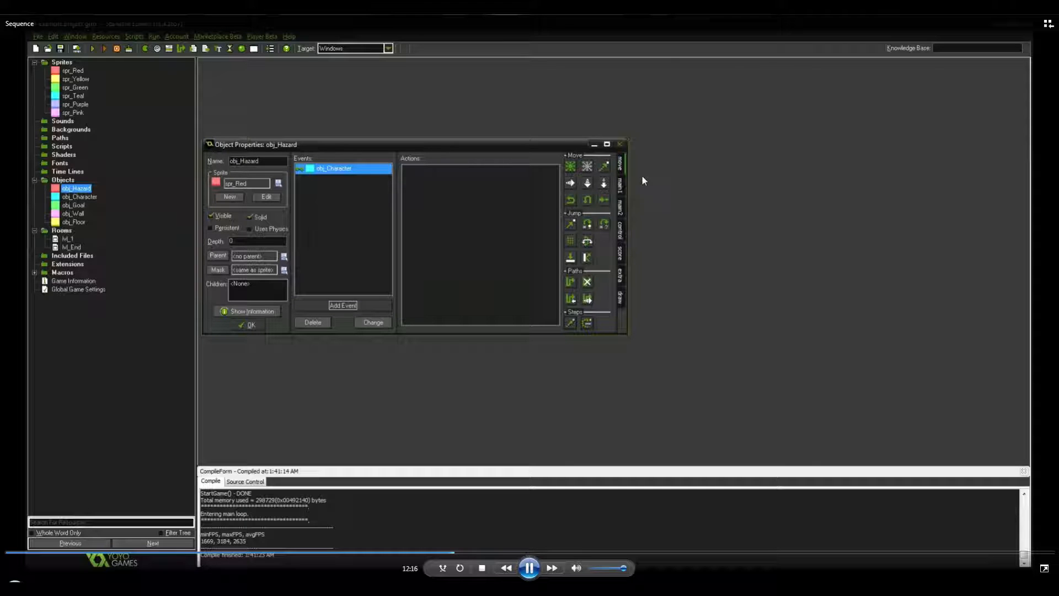
pyautogui.click(619, 230)
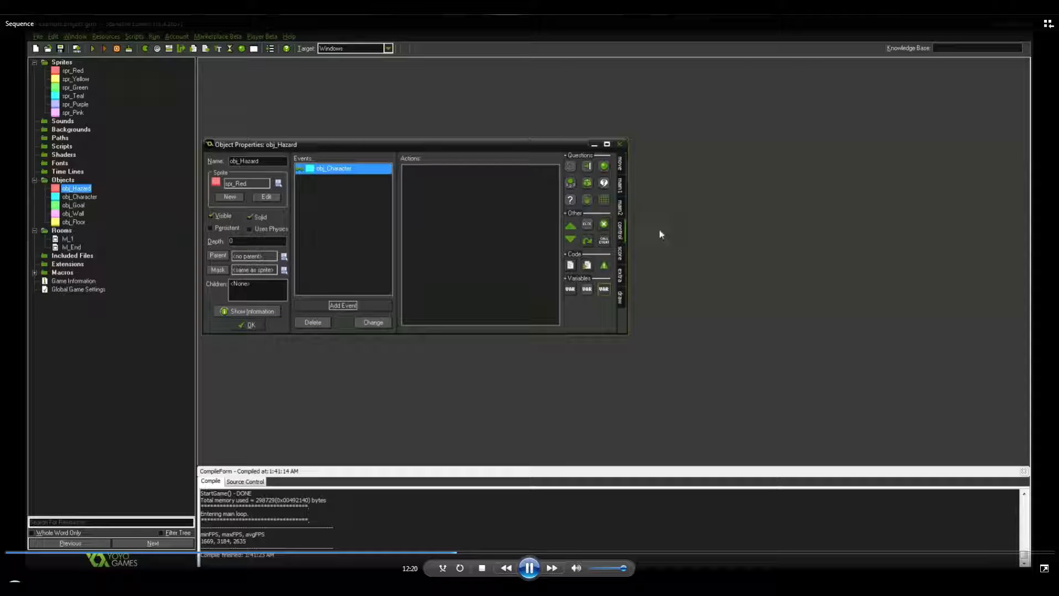
pyautogui.click(621, 178)
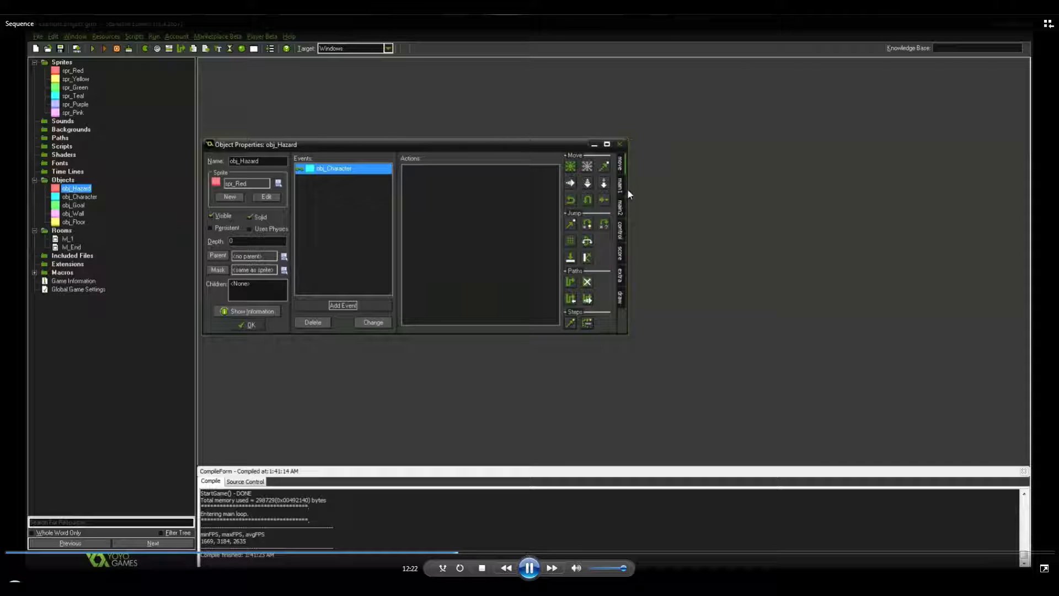
pyautogui.click(622, 186)
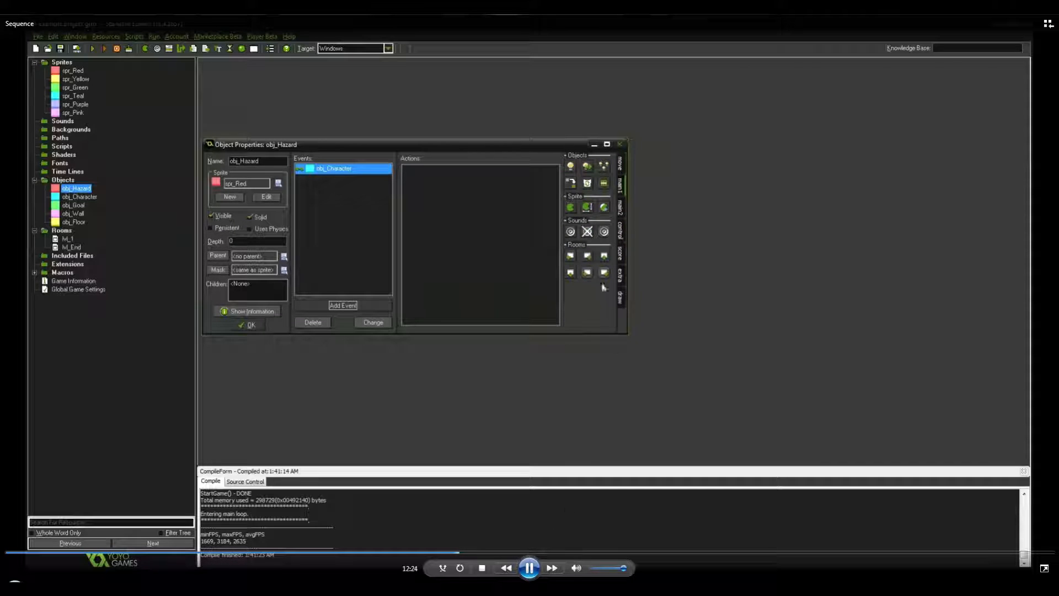
pyautogui.click(620, 208)
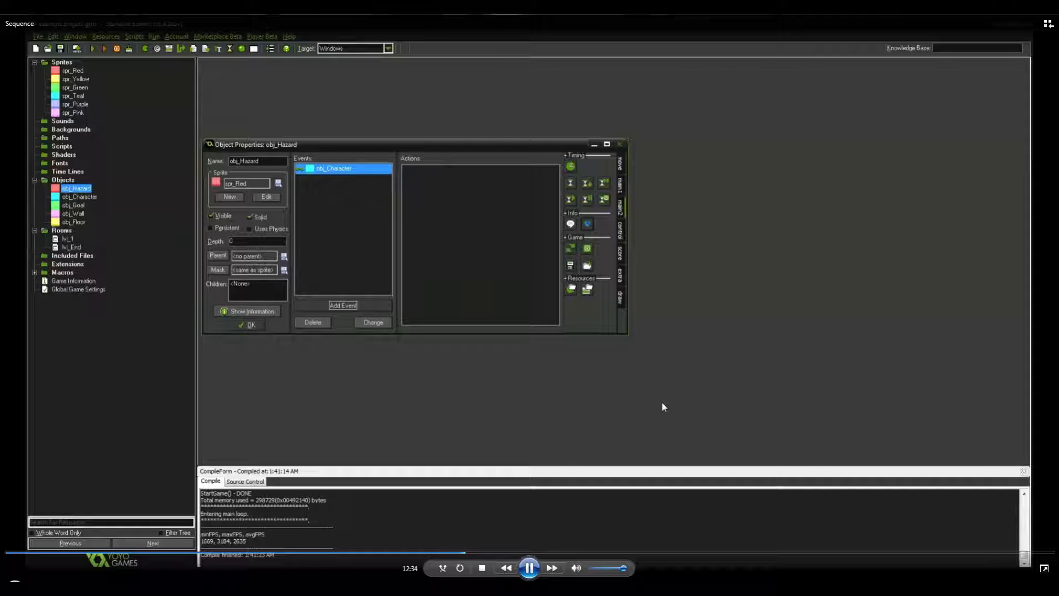
pyautogui.click(475, 552)
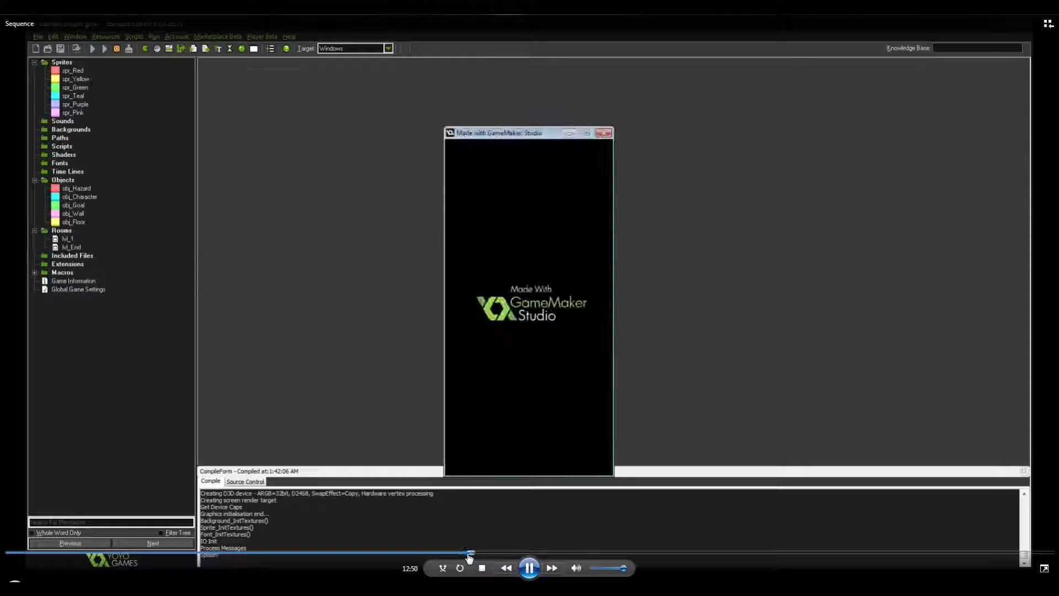
# Rewind to about 12:37 and pause on obj_Hazard's collision event with obj_Character before resuming playback
pyautogui.click(468, 553)
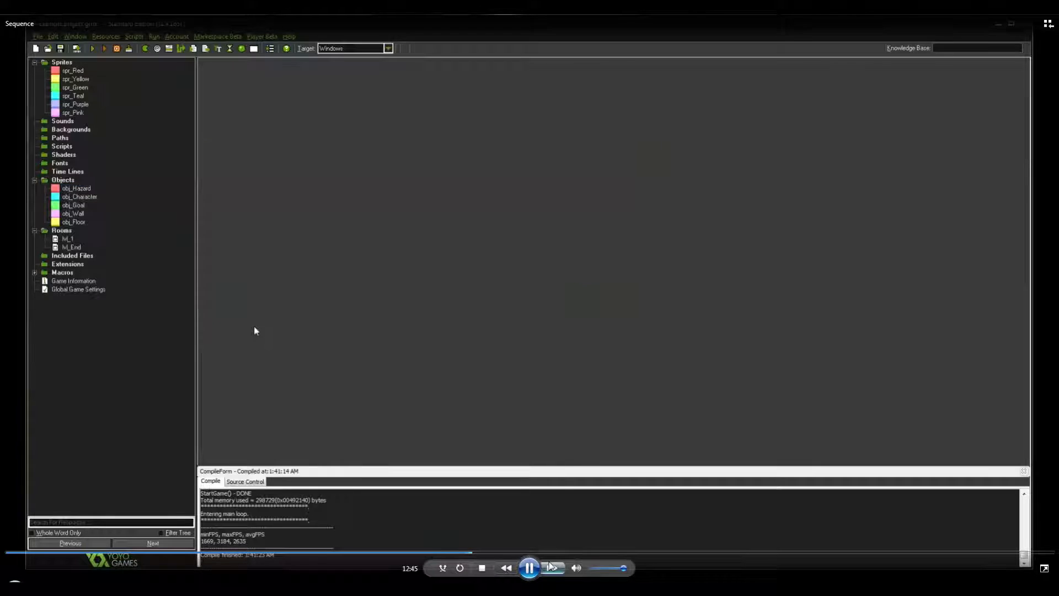
pyautogui.click(466, 552)
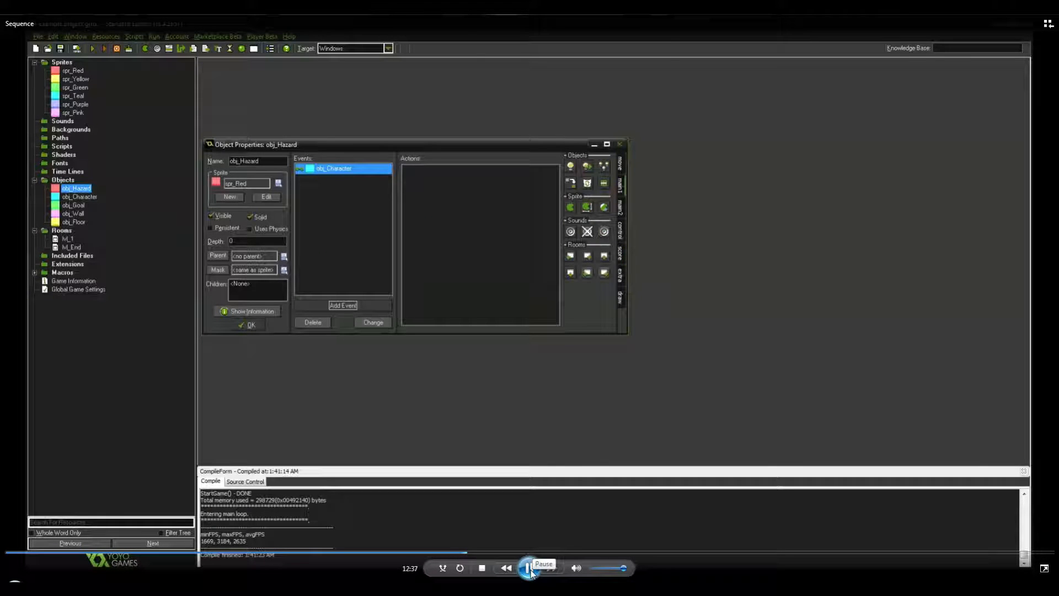
pyautogui.click(529, 568)
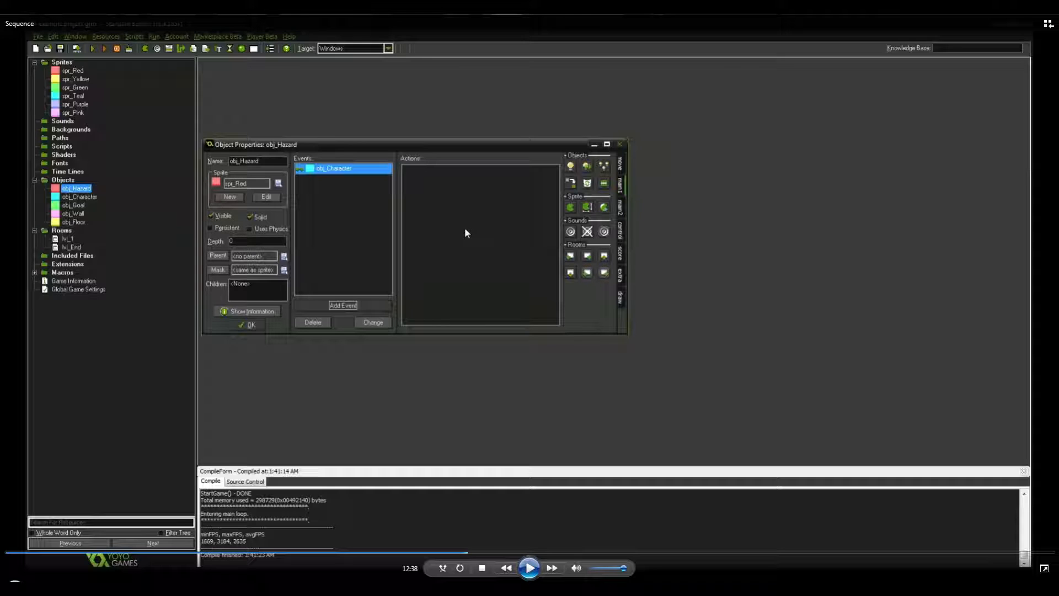
pyautogui.click(529, 568)
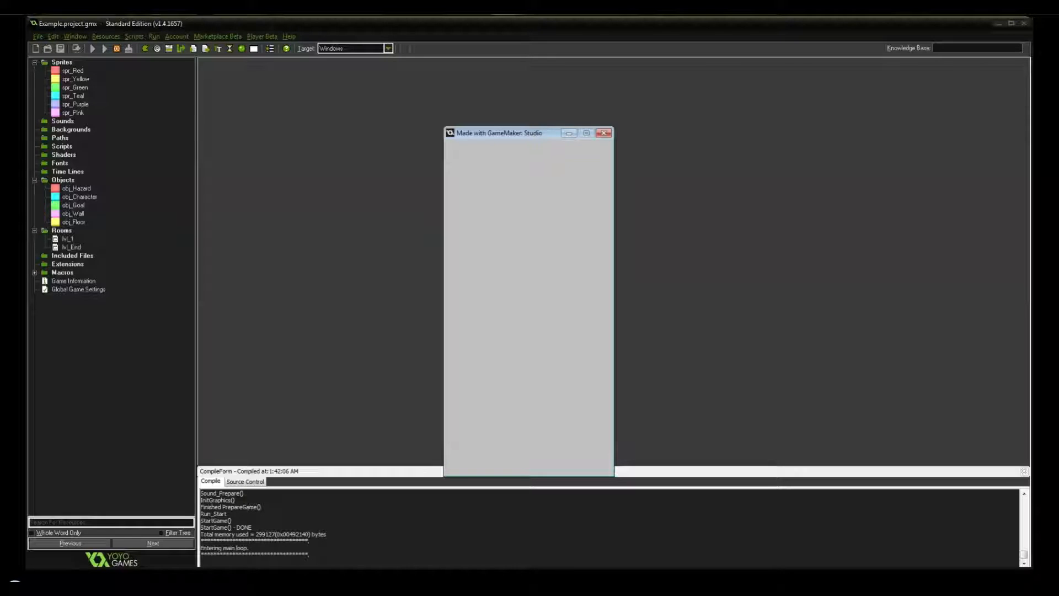
# Rerun the game, test moving and jumping the character near the goal and hazard blocks, and close the game
pyautogui.press('Escape')
pyautogui.click(91, 49)
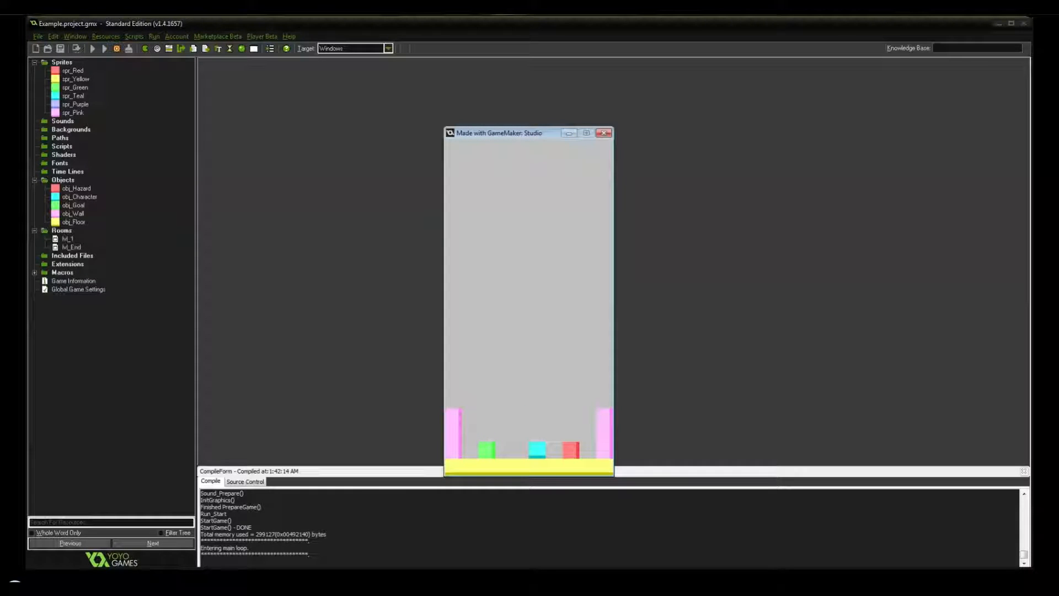
pyautogui.press('Right')
pyautogui.press('Left')
pyautogui.press('Up')
pyautogui.press('Up')
pyautogui.click(604, 133)
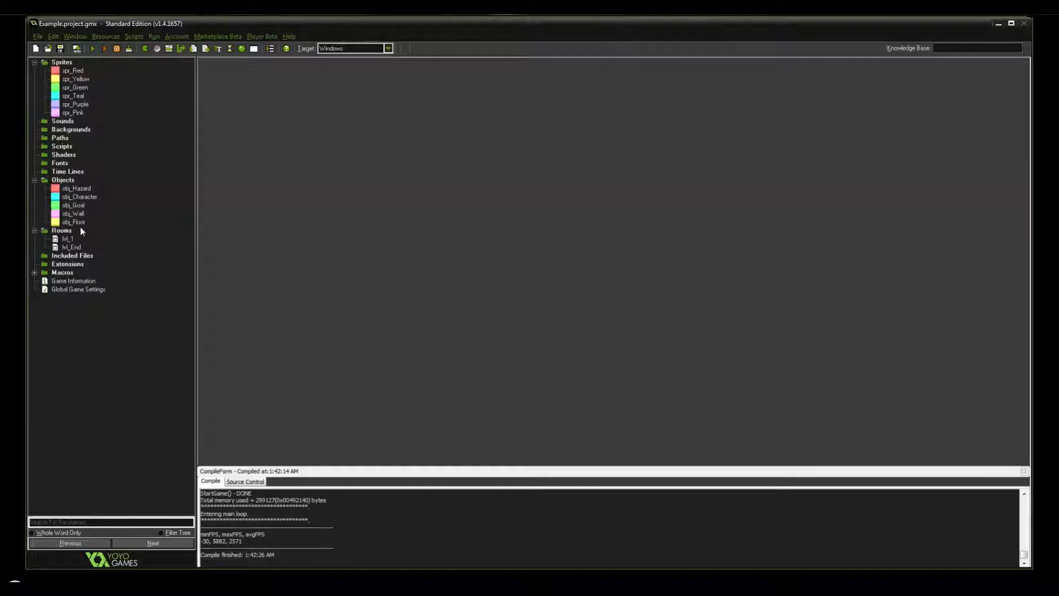
# Add four three-block obj_Floor platforms in room lvl_1 and place the hazard and goal on them, pausing at about 13:32 before resuming playback
pyautogui.doubleClick(67, 239)
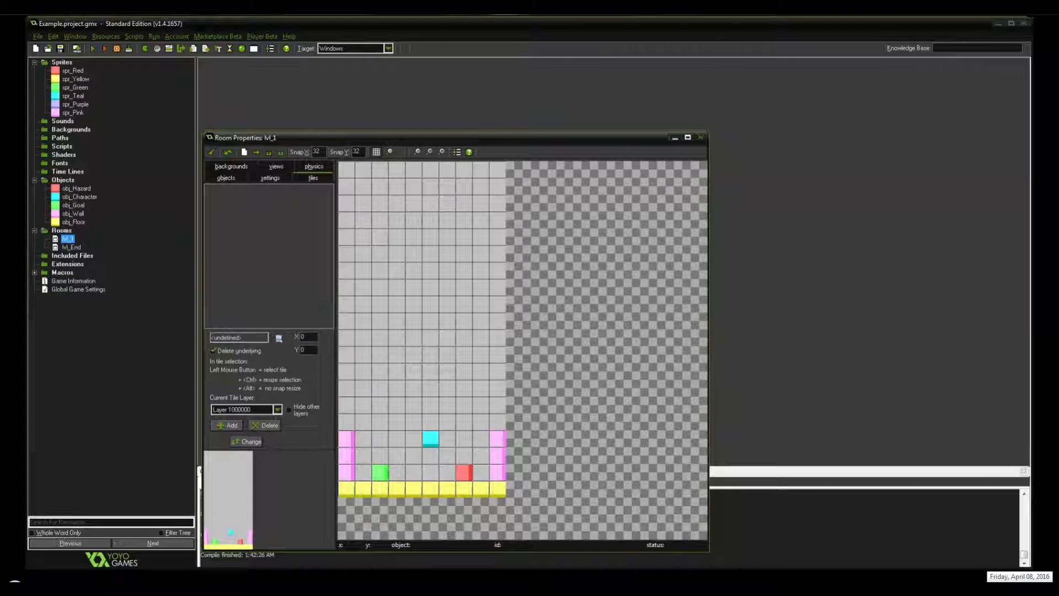
pyautogui.click(226, 178)
pyautogui.moveTo(331, 137); pyautogui.dragTo(345, 93)
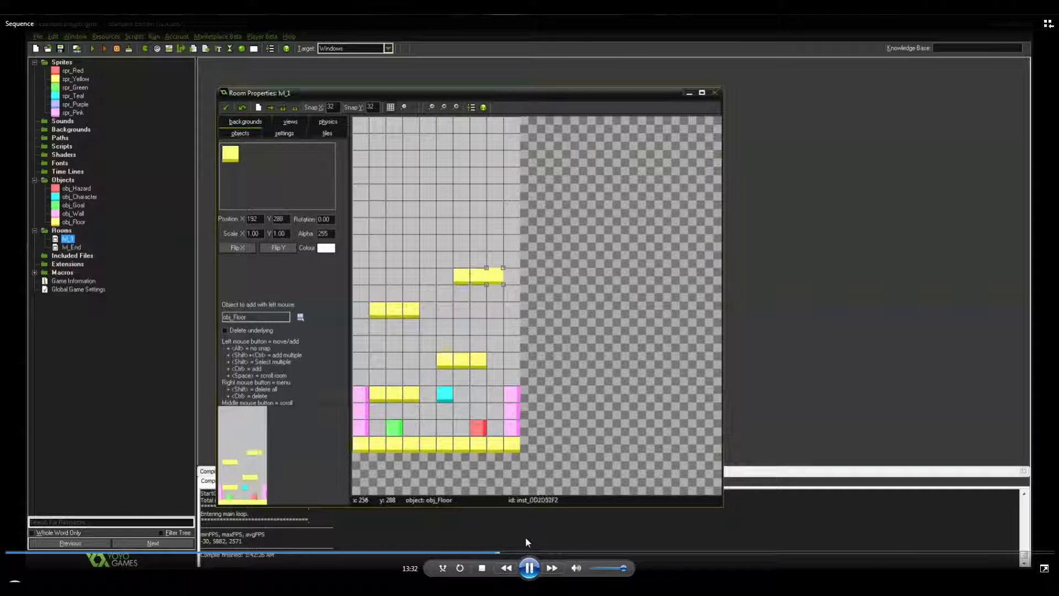
pyautogui.click(528, 568)
pyautogui.click(529, 567)
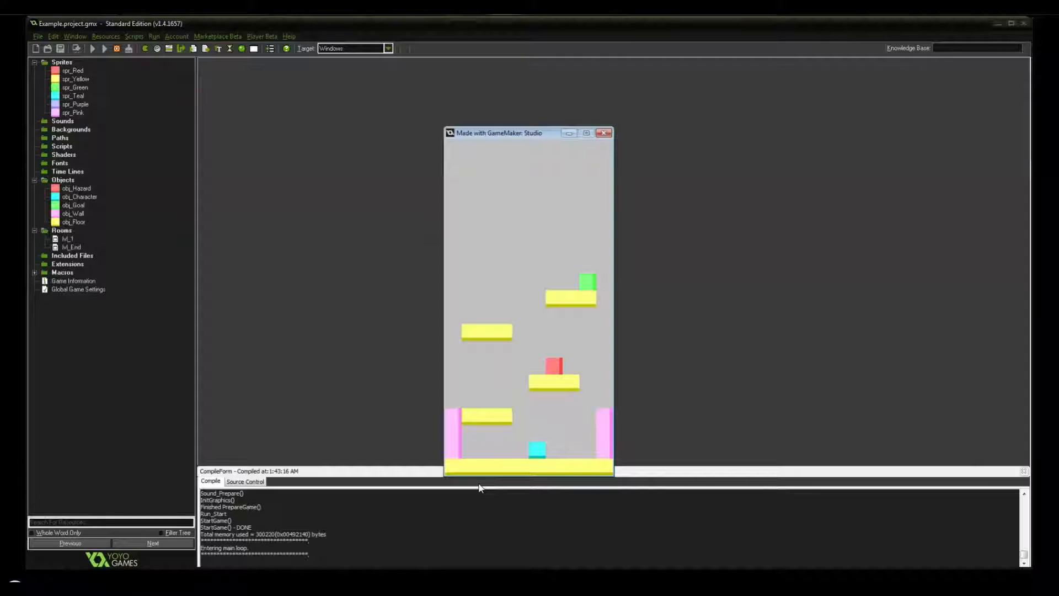
# Test the character's jumps toward the lower yellow platforms, close the game, and skip ahead from about 14:21
pyautogui.press('space')
pyautogui.press('space')
pyautogui.press('space')
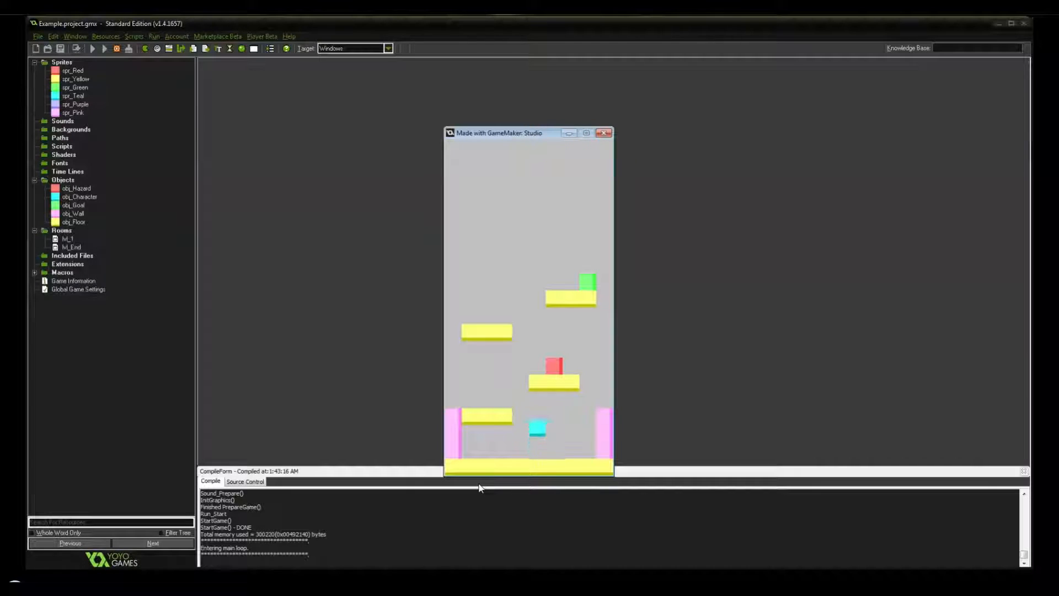
pyautogui.press('Left')
pyautogui.press('space')
pyautogui.press('Right')
pyautogui.press('Left')
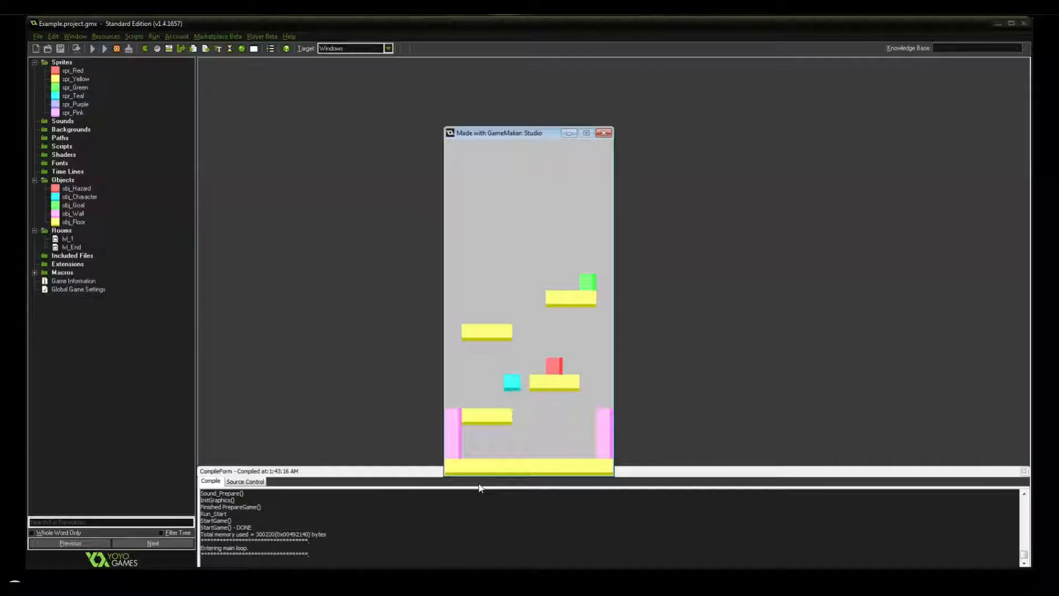
pyautogui.press('Escape')
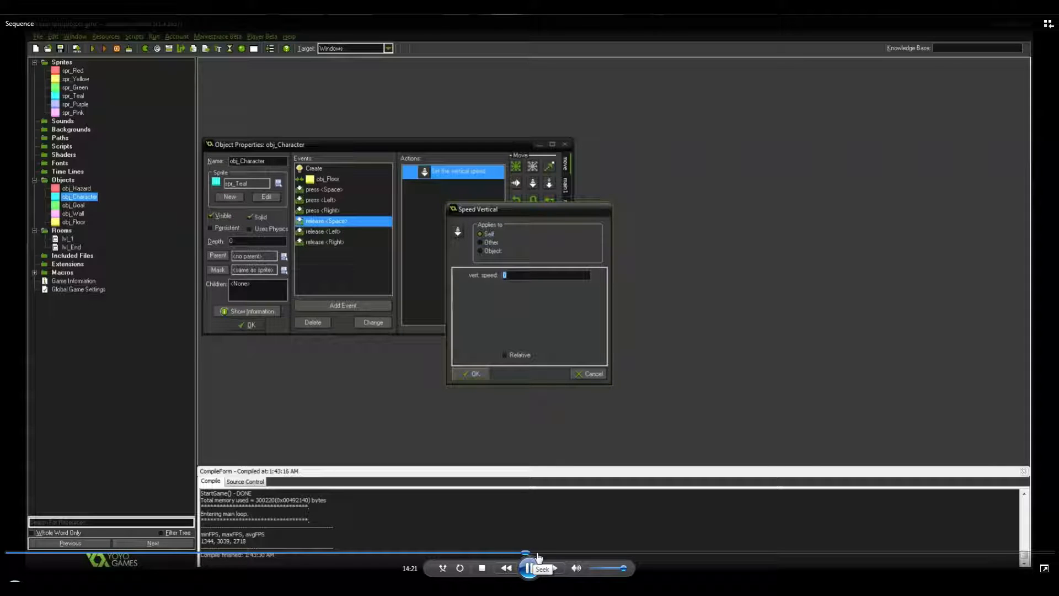
pyautogui.click(538, 552)
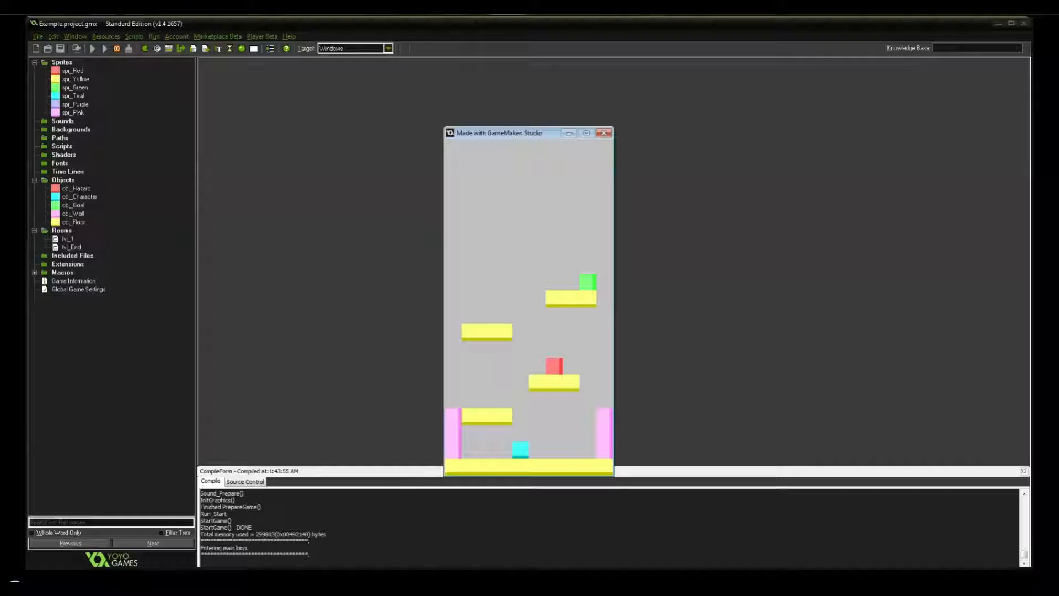
# Close the game, then rotate the character 90 degrees in room lvl_1 and move it to X 256, Y 544 beside the pink wall
pyautogui.click(603, 133)
pyautogui.doubleClick(67, 238)
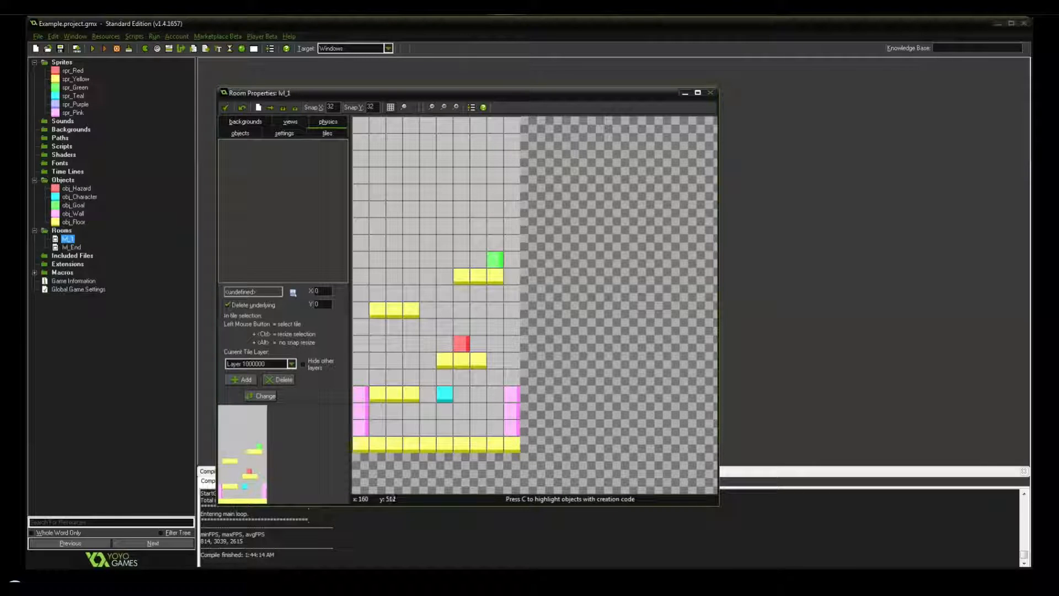
pyautogui.click(240, 133)
pyautogui.click(445, 394)
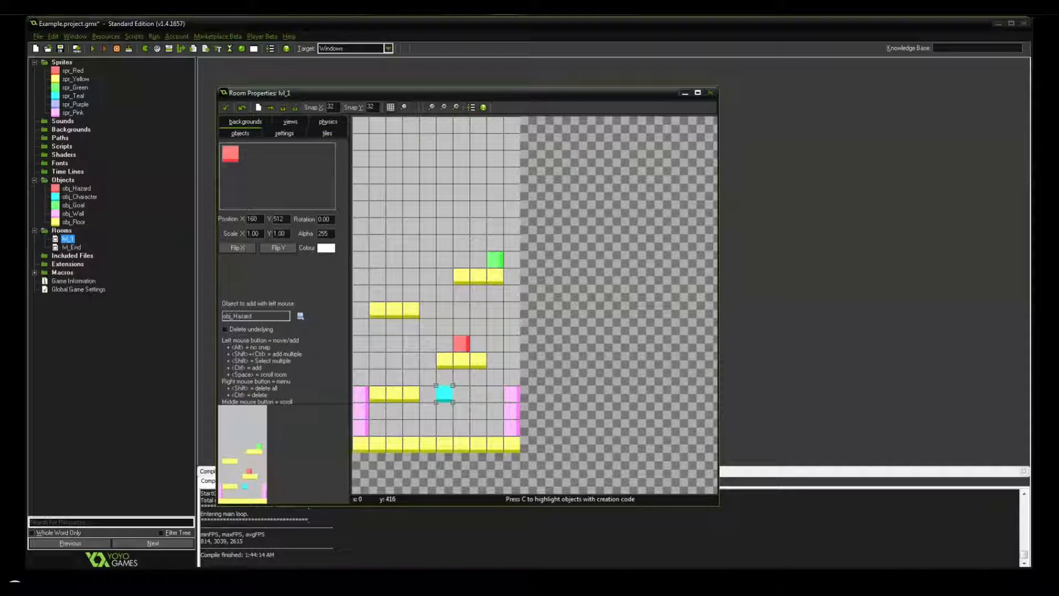
pyautogui.write('90')
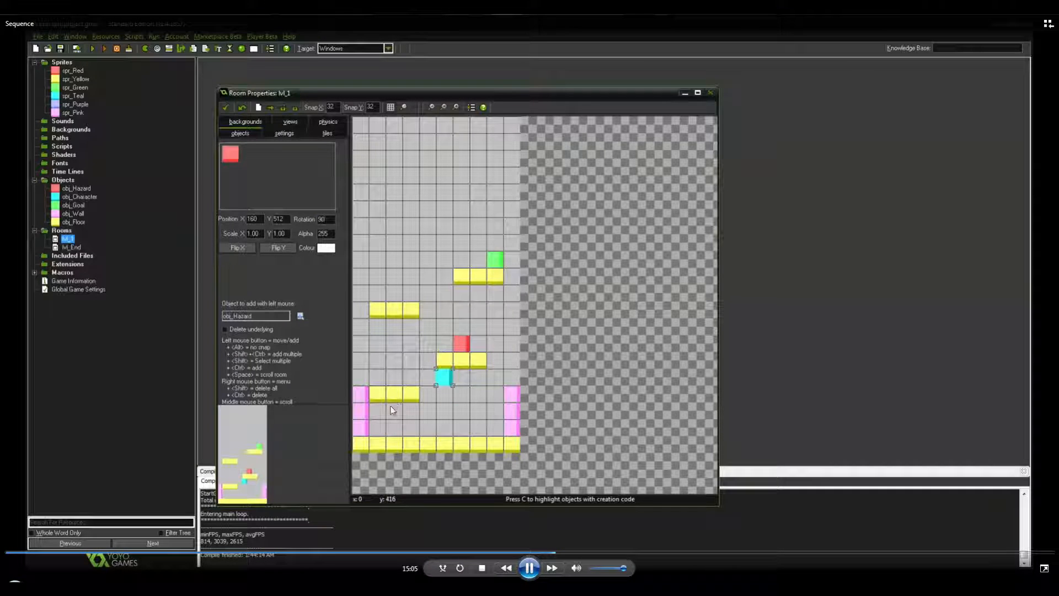
pyautogui.moveTo(444, 378); pyautogui.dragTo(494, 394)
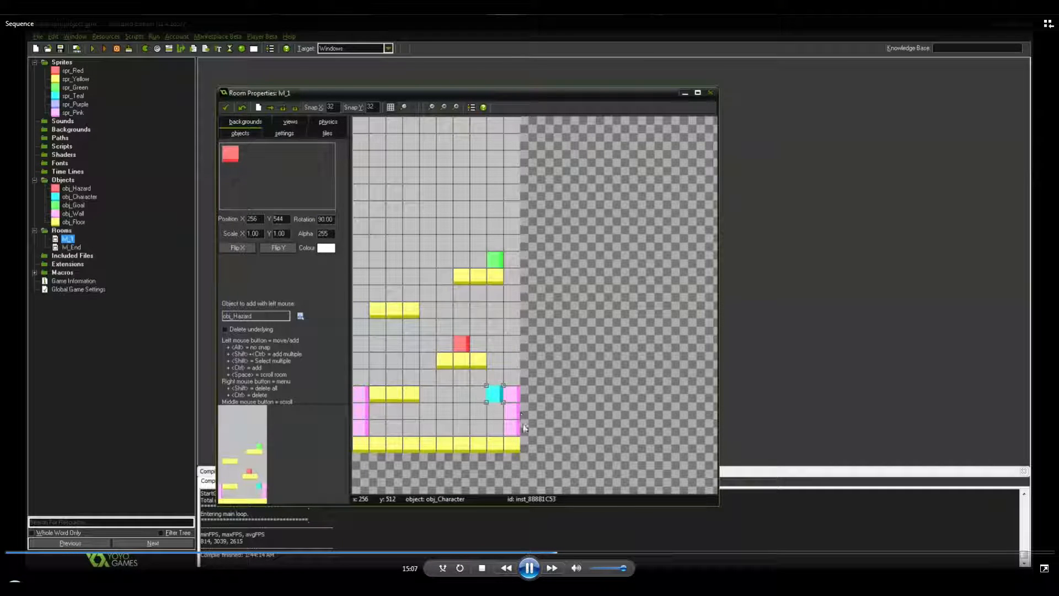
pyautogui.click(225, 107)
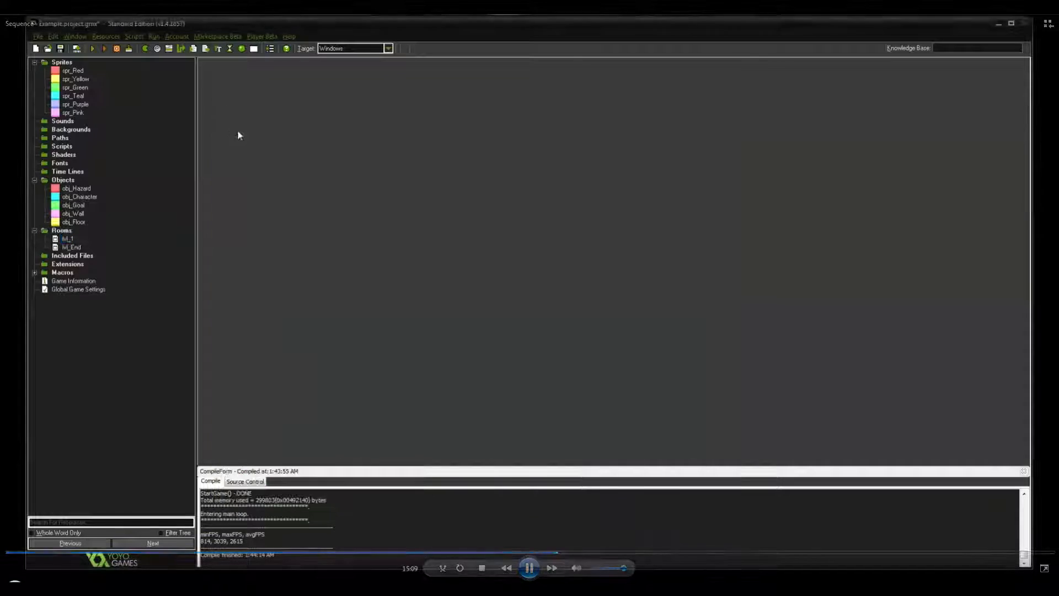
# Lower the floating platforms in room lvl_1 together with the hazard and goal blocks, skipping ahead in playback twice
pyautogui.click(67, 239)
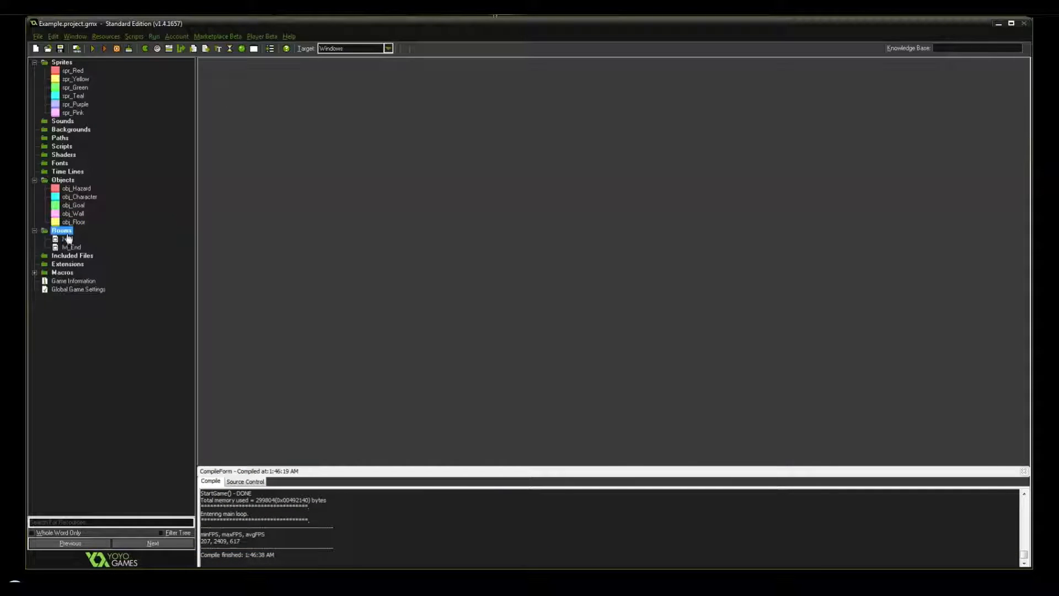
pyautogui.doubleClick(68, 239)
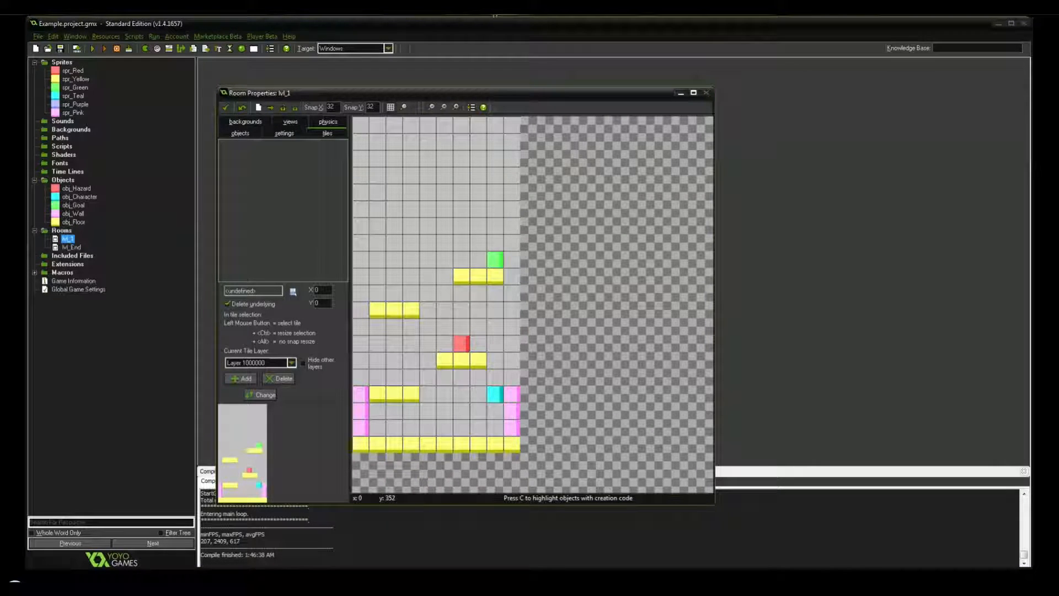
pyautogui.click(240, 132)
pyautogui.click(385, 385)
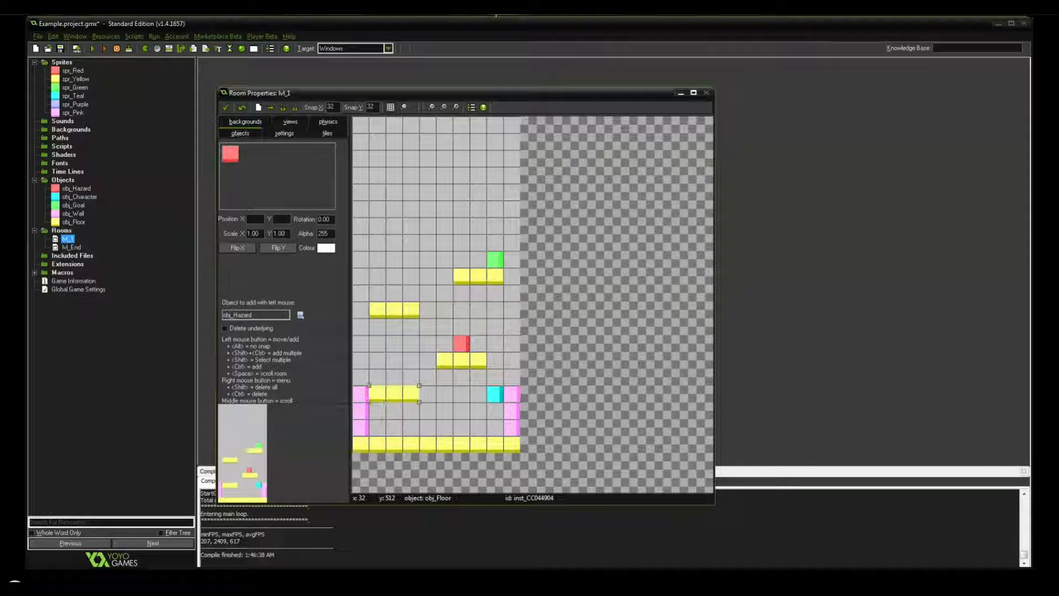
pyautogui.moveTo(464, 558)
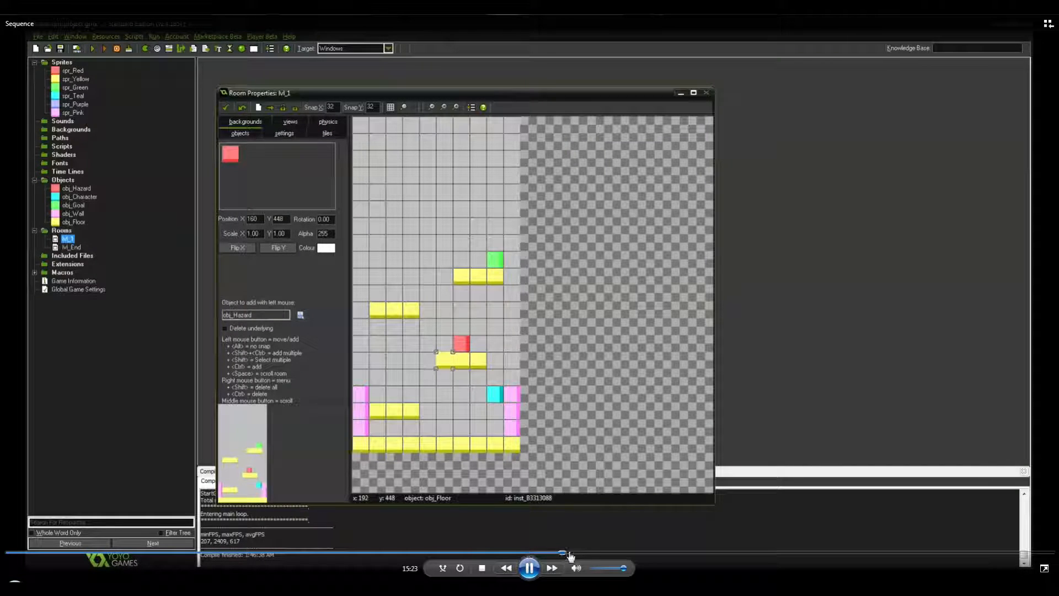
pyautogui.click(570, 552)
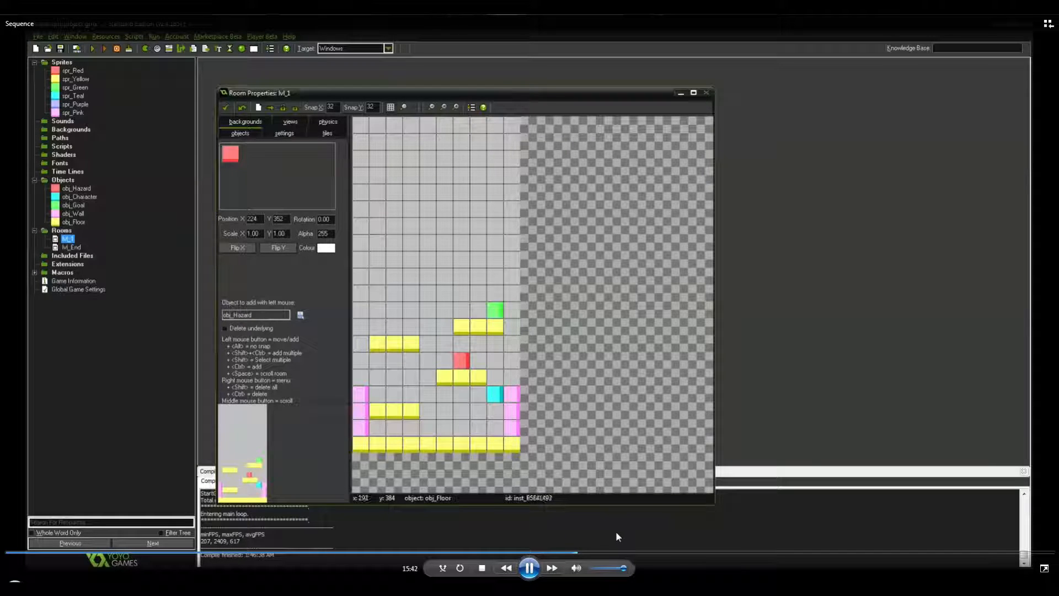
pyautogui.click(586, 553)
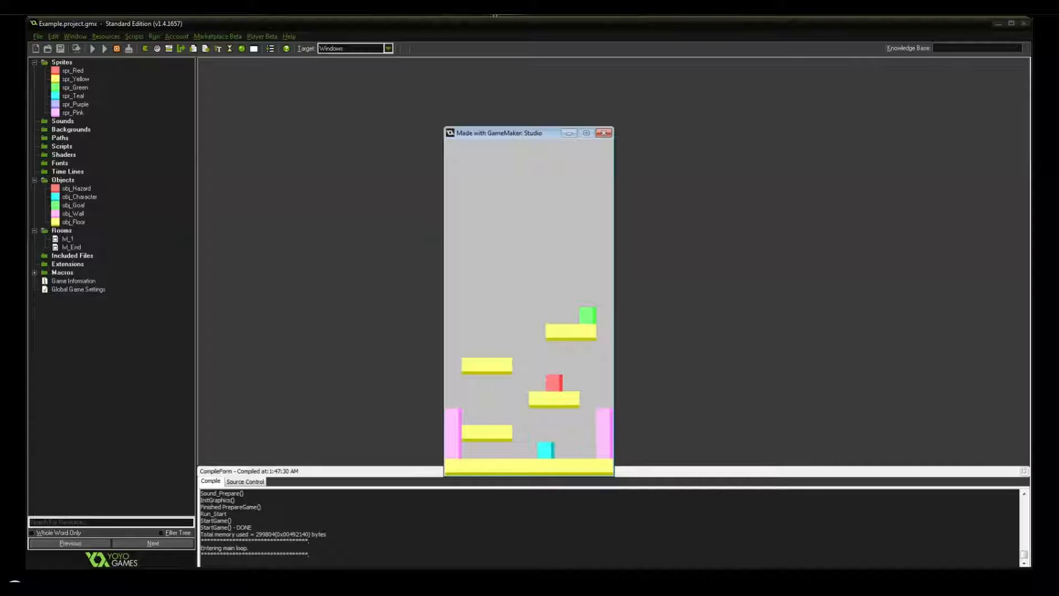
# Test whether the character can jump from the lowest platform past the hazard toward the higher platforms
pyautogui.press('Up')
pyautogui.press('Left')
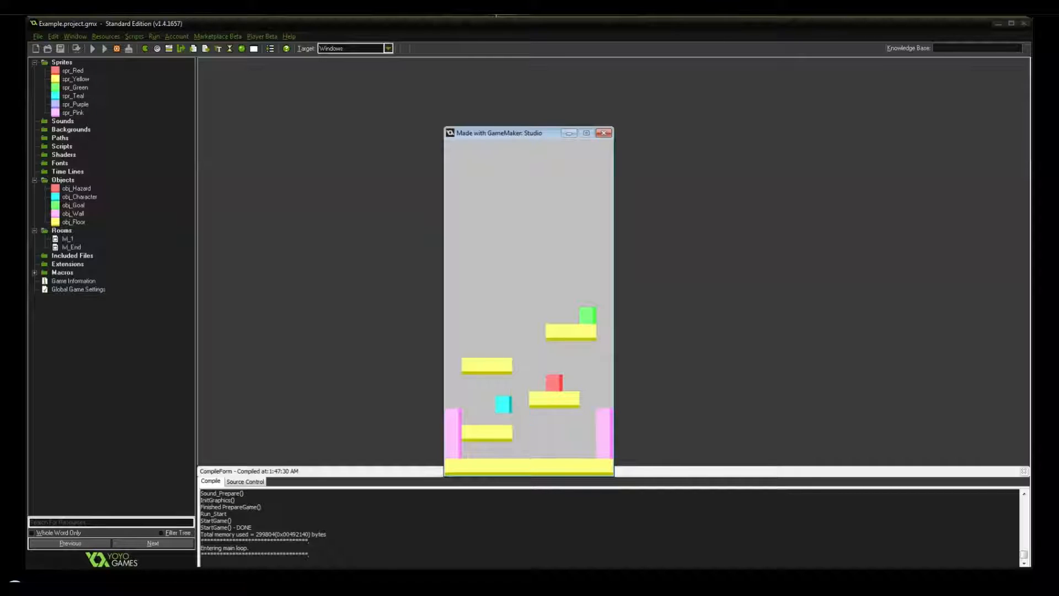
pyautogui.press('Up')
pyautogui.press('Up')
pyautogui.press('Right')
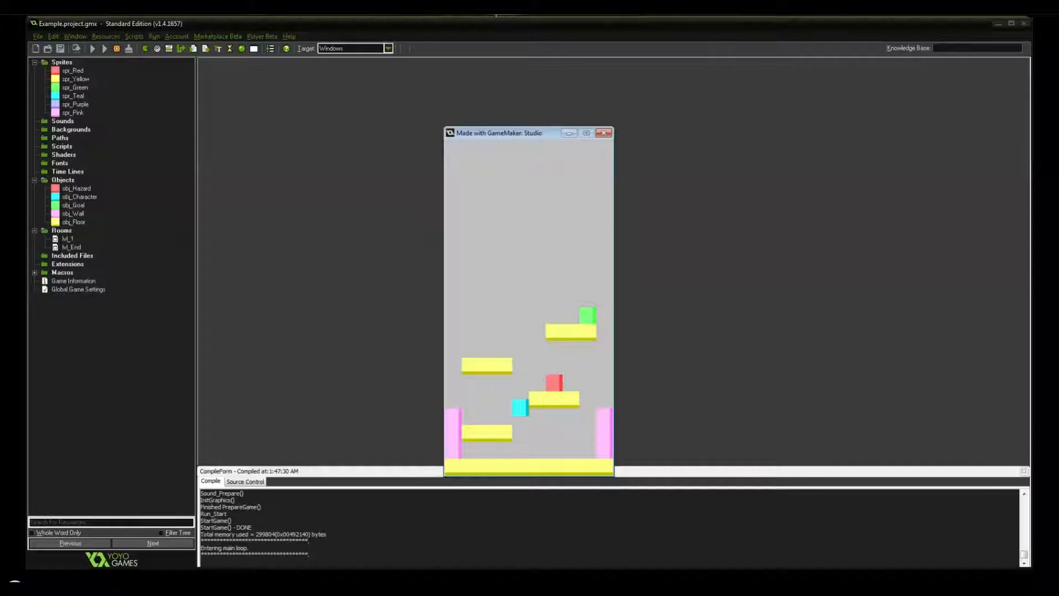
pyautogui.press('Left')
pyautogui.press('Up')
pyautogui.press('Right')
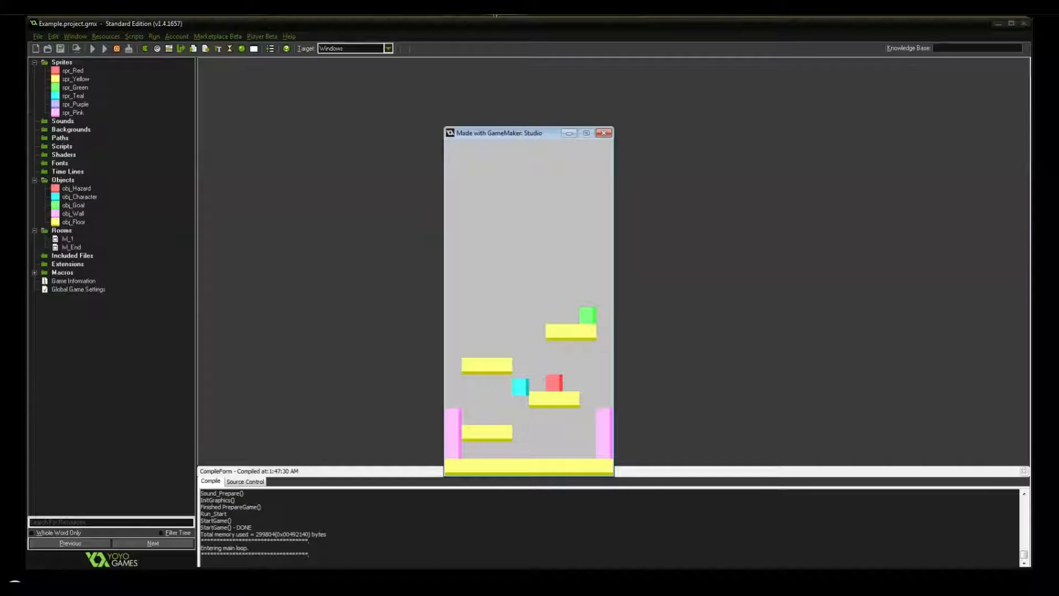
pyautogui.press('Left')
pyautogui.press('Right')
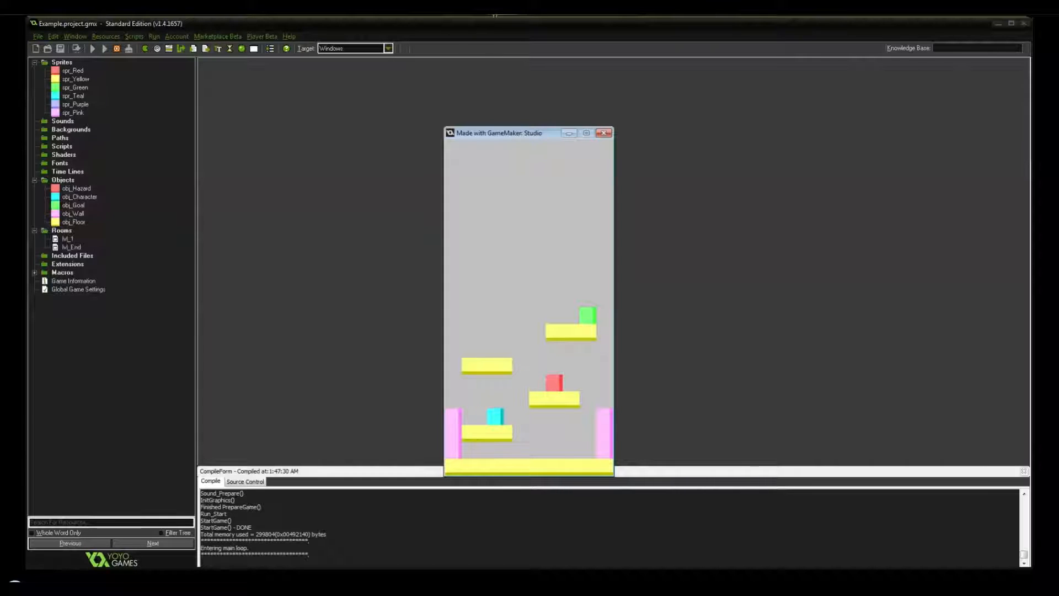
pyautogui.press('Up')
pyautogui.press('Right')
pyautogui.press('Right')
pyautogui.press('Left')
pyautogui.press('Up')
pyautogui.press('Right')
pyautogui.press('Left')
pyautogui.press('Up')
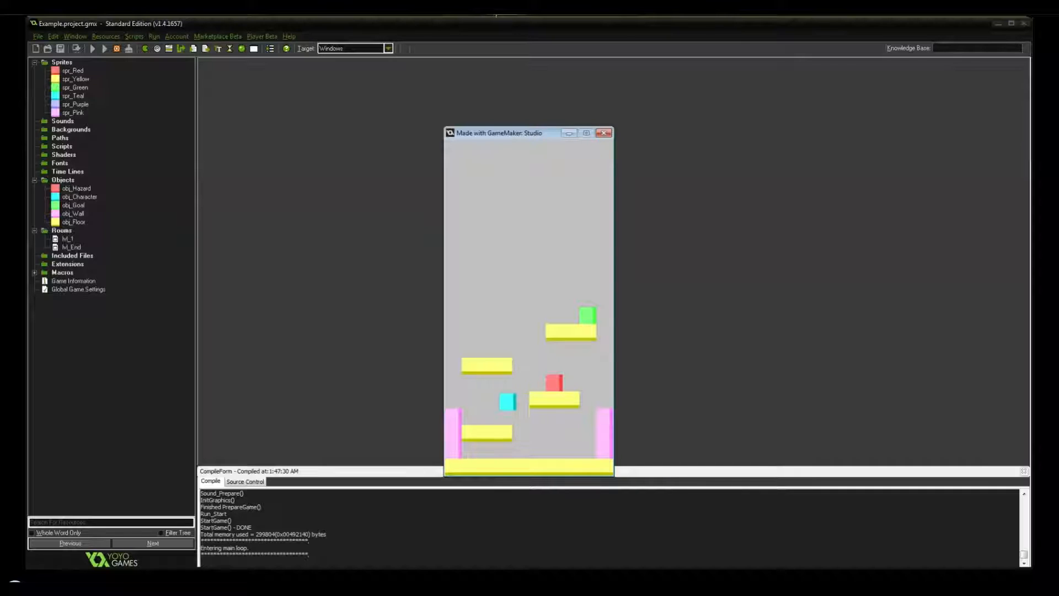
pyautogui.press('Right')
pyautogui.press('Left')
pyautogui.press('Up')
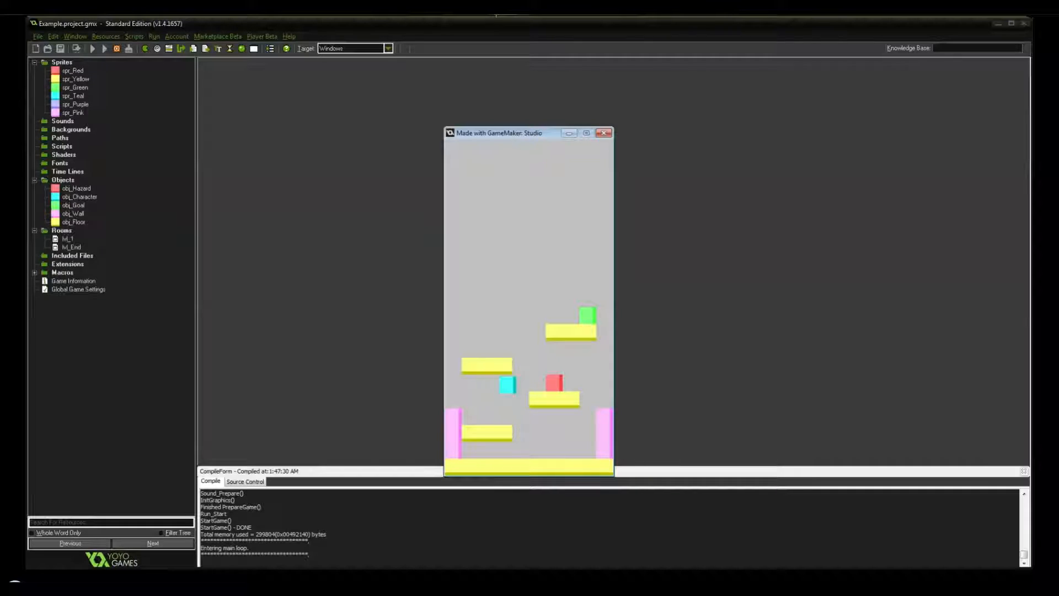
pyautogui.press('Right')
pyautogui.press('Left')
pyautogui.press('Up')
pyautogui.press('Right')
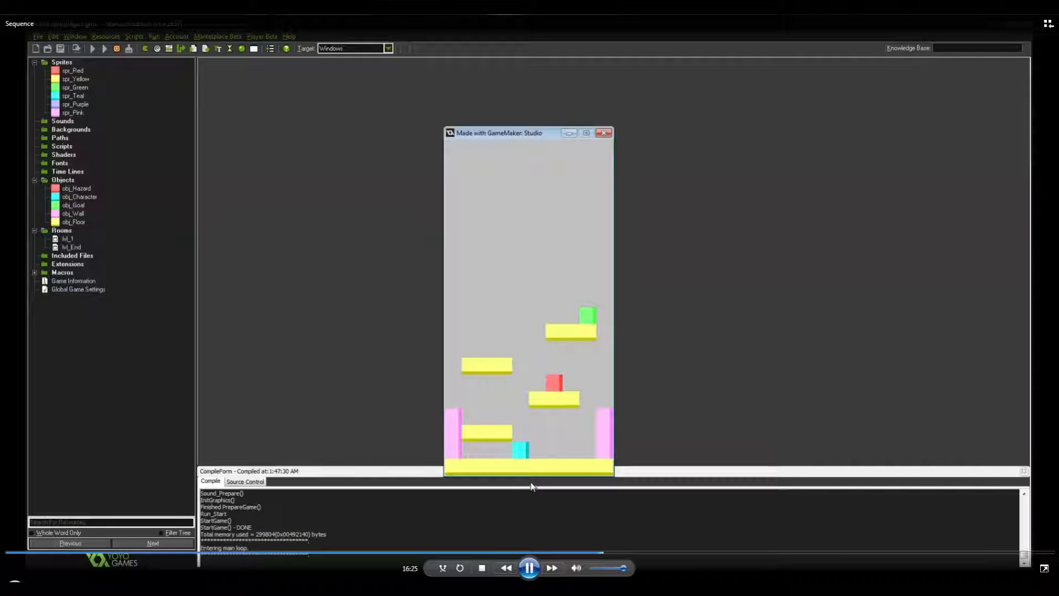
# Close the game and shift the platform under the hazard one grid cell to the right in room lvl_1
pyautogui.click(603, 132)
pyautogui.doubleClick(68, 238)
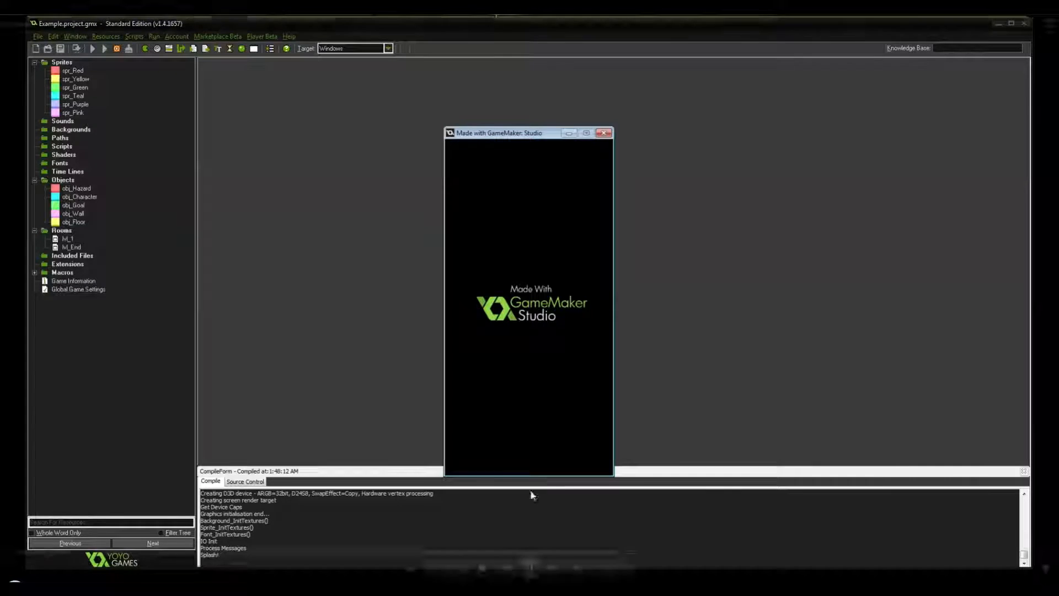
# Play-test the adjusted layout of lvl_1, moving the character between the lowest platform and the floor below the hazard
pyautogui.press('Left')
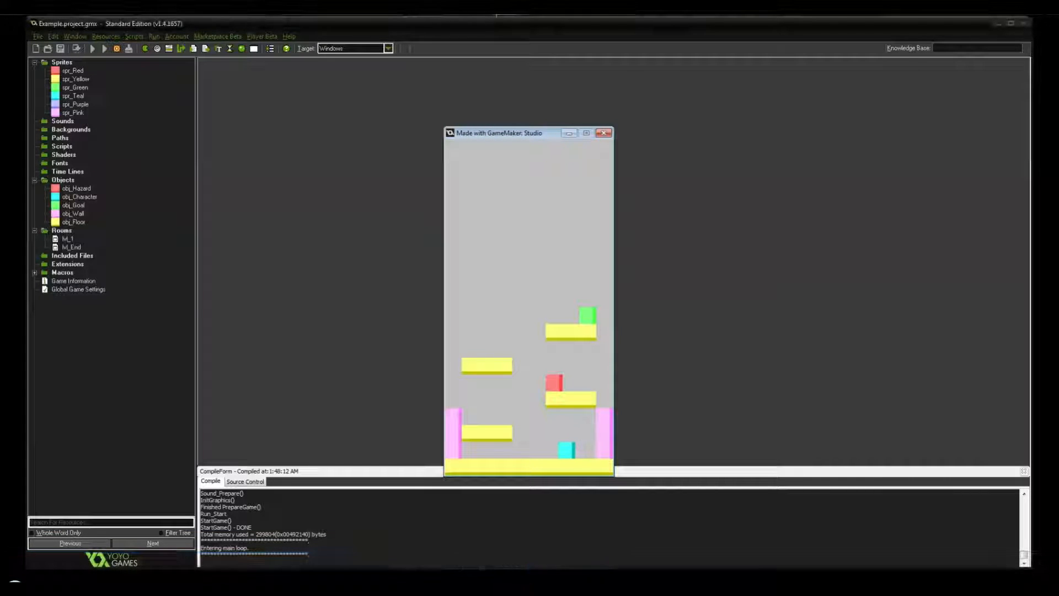
pyautogui.press('Up')
pyautogui.press('Left')
pyautogui.press('Up')
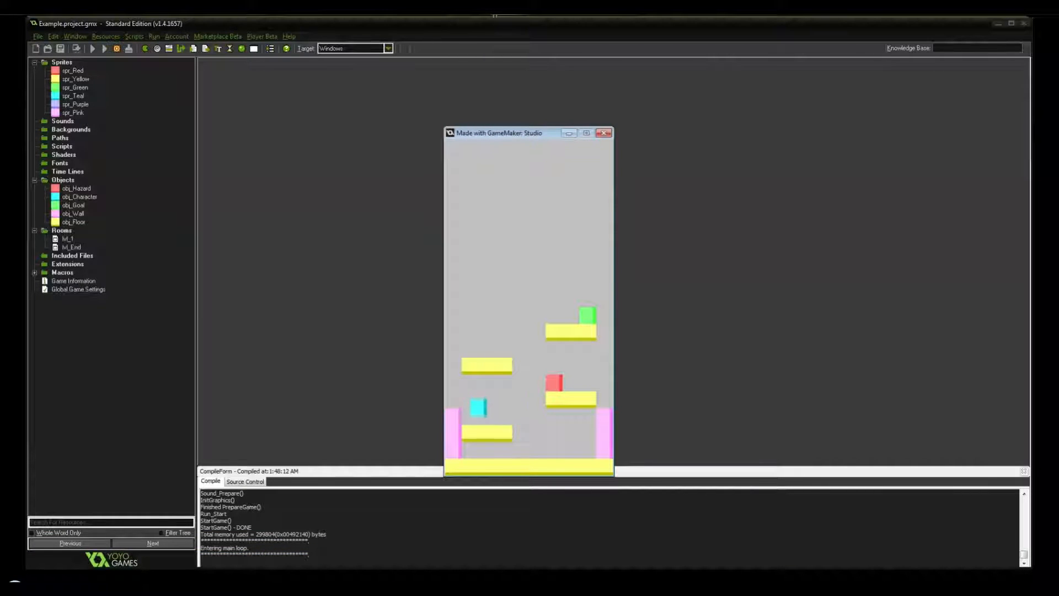
pyautogui.press('Right')
pyautogui.press('Up')
pyautogui.press('Right')
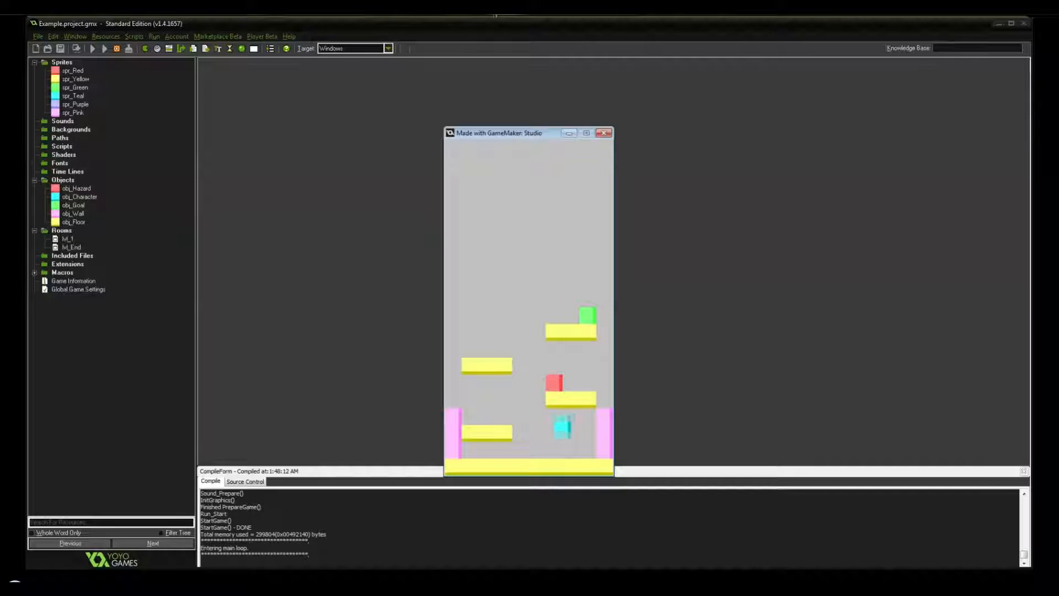
pyautogui.press('Left')
pyautogui.press('Up')
pyautogui.press('Left')
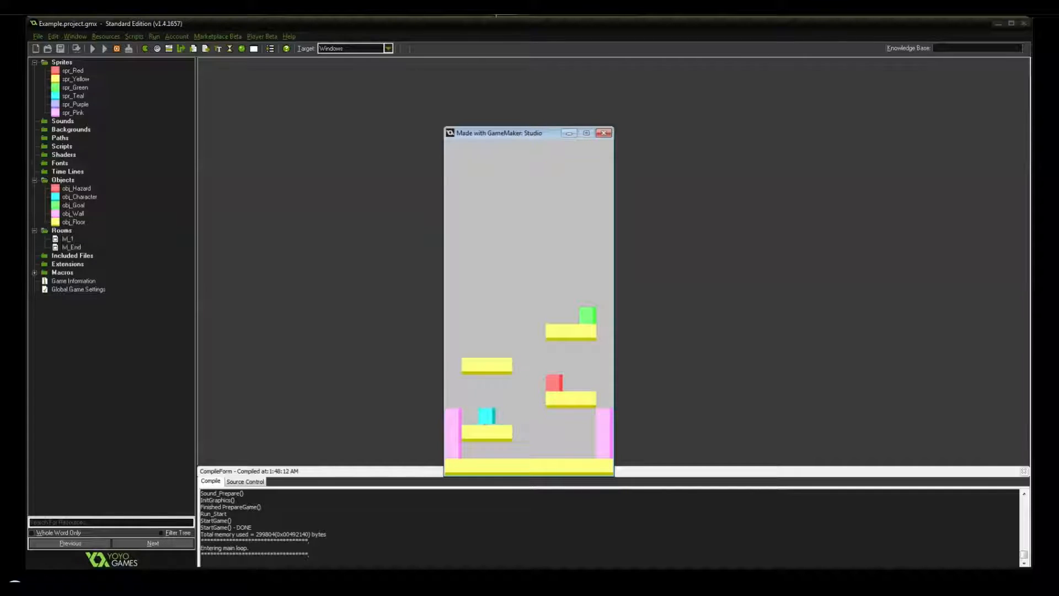
# Test whether the character can climb from the lowest platform past the pink wall onto the platform above it
pyautogui.press('Up')
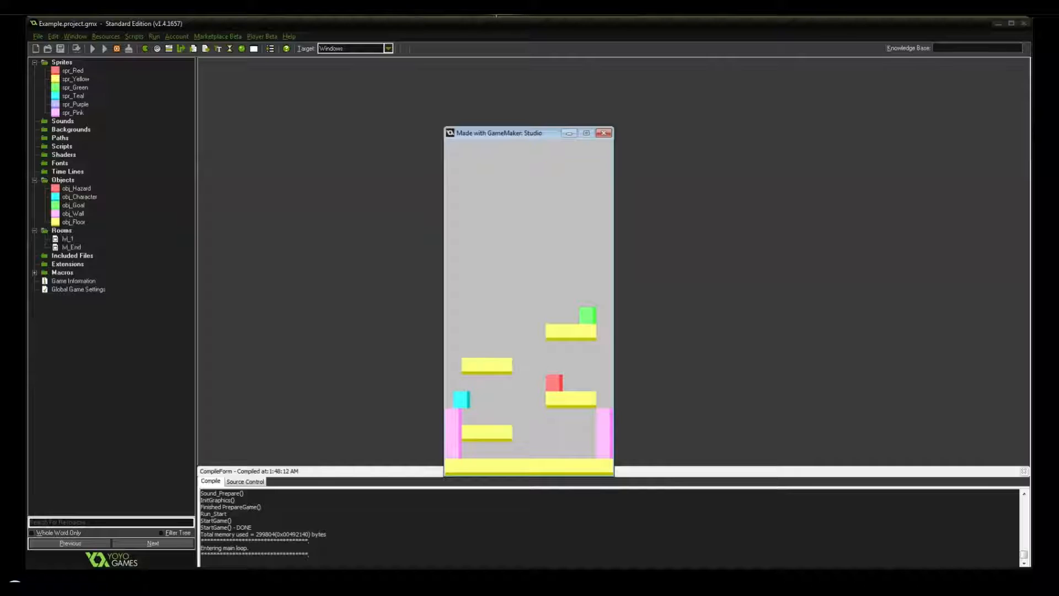
pyautogui.press('Up')
pyautogui.press('Left')
pyautogui.press('Up')
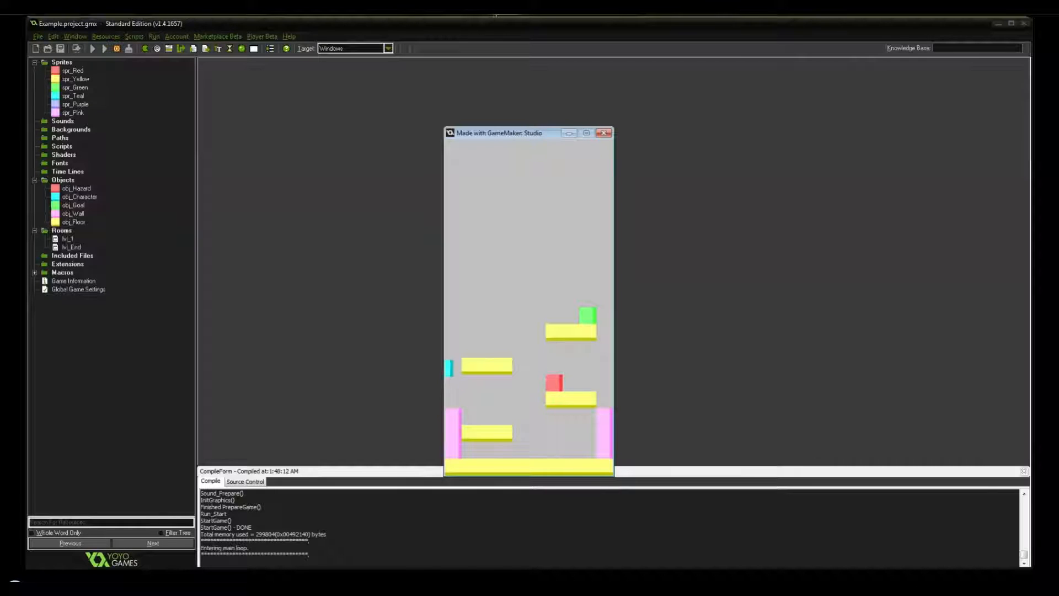
pyautogui.press('Right')
pyautogui.press('Up')
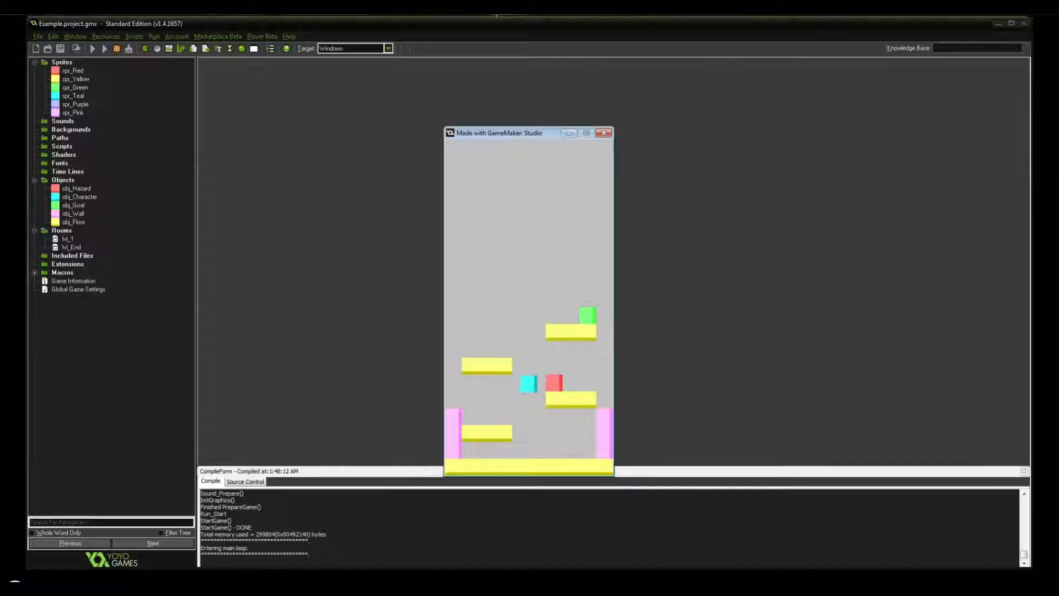
pyautogui.press('Left')
pyautogui.press('Up')
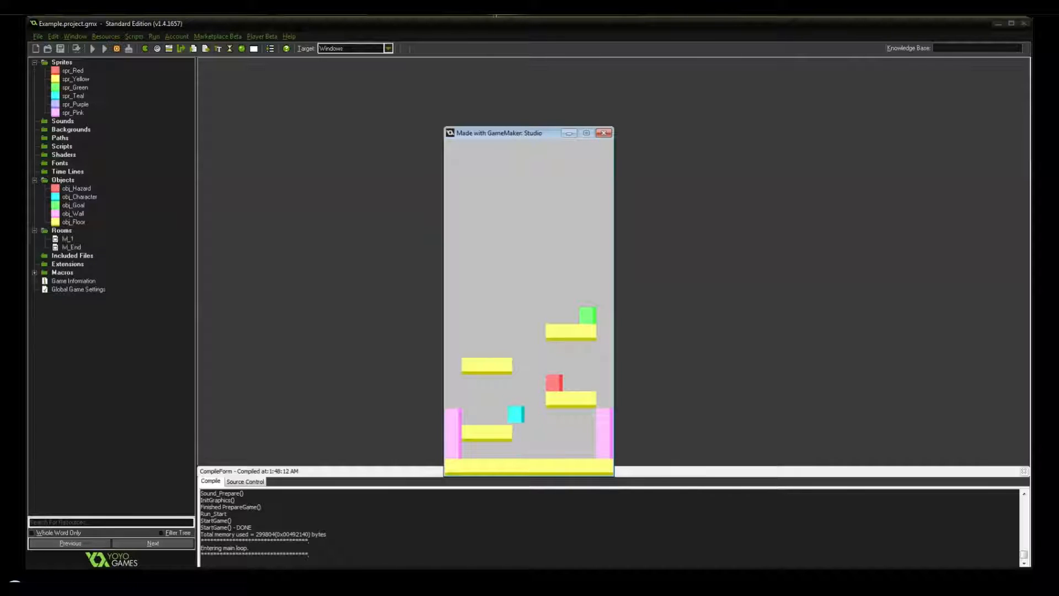
pyautogui.press('Up')
pyautogui.press('Left')
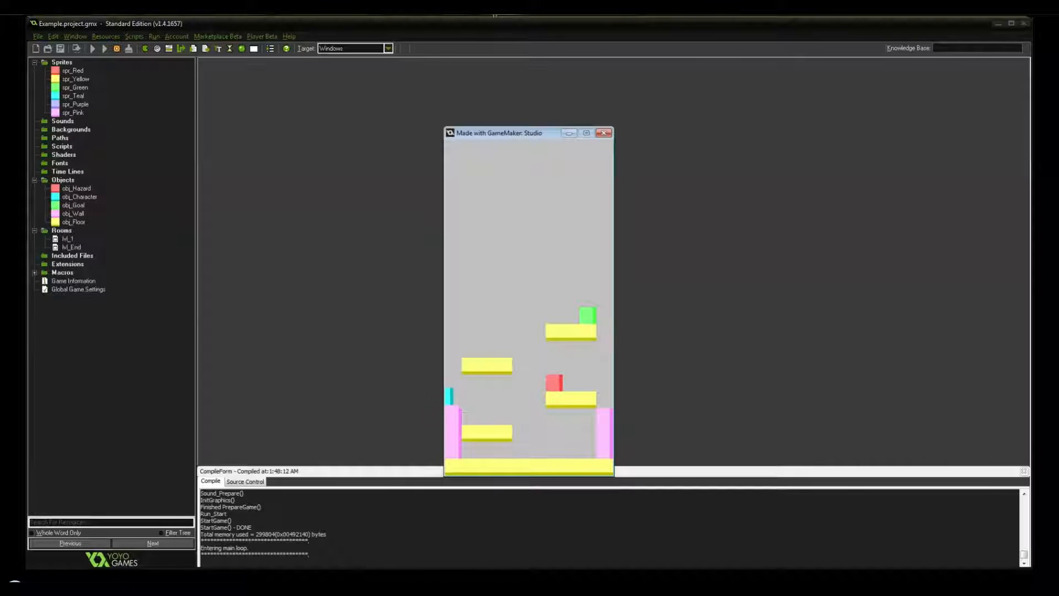
pyautogui.press('Up')
pyautogui.press('Right')
pyautogui.press('Up')
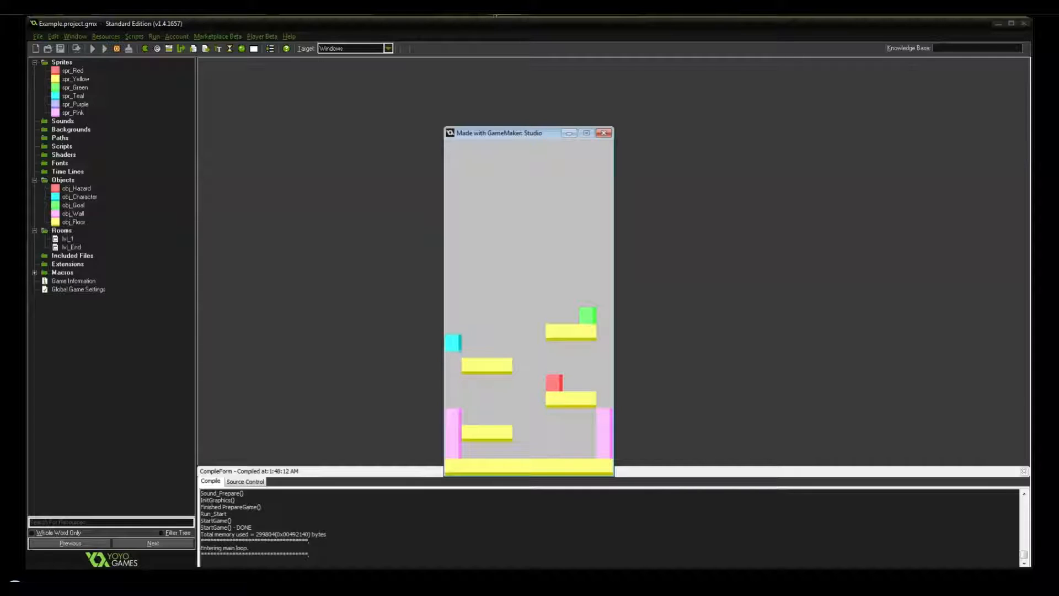
pyautogui.press('Right')
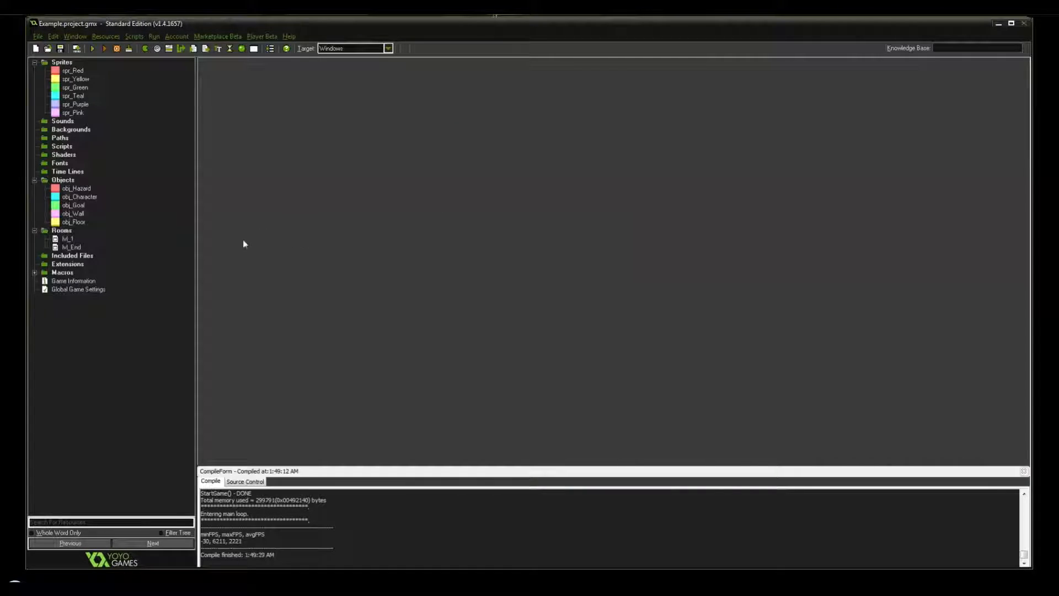
# Rename the room lvl_End as lvl_2 and save its settings
pyautogui.click(79, 247)
pyautogui.doubleClick(78, 248)
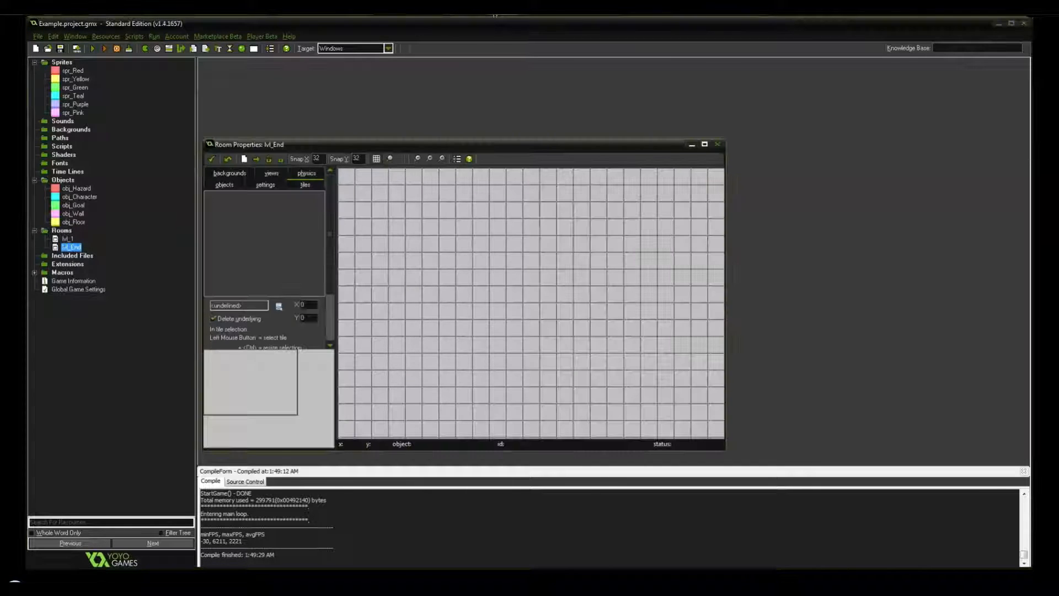
pyautogui.click(266, 185)
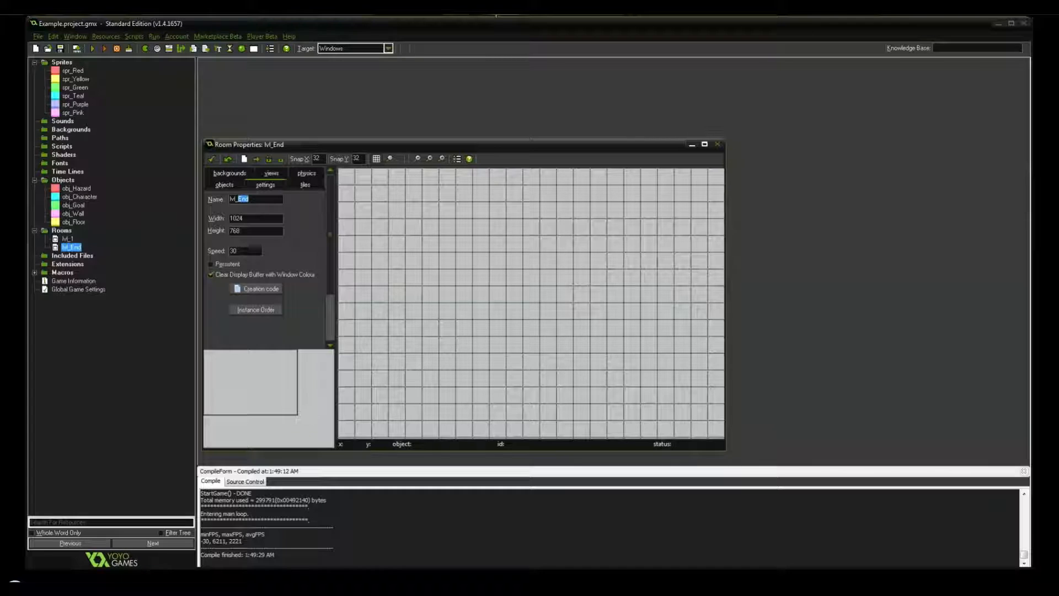
pyautogui.write('2')
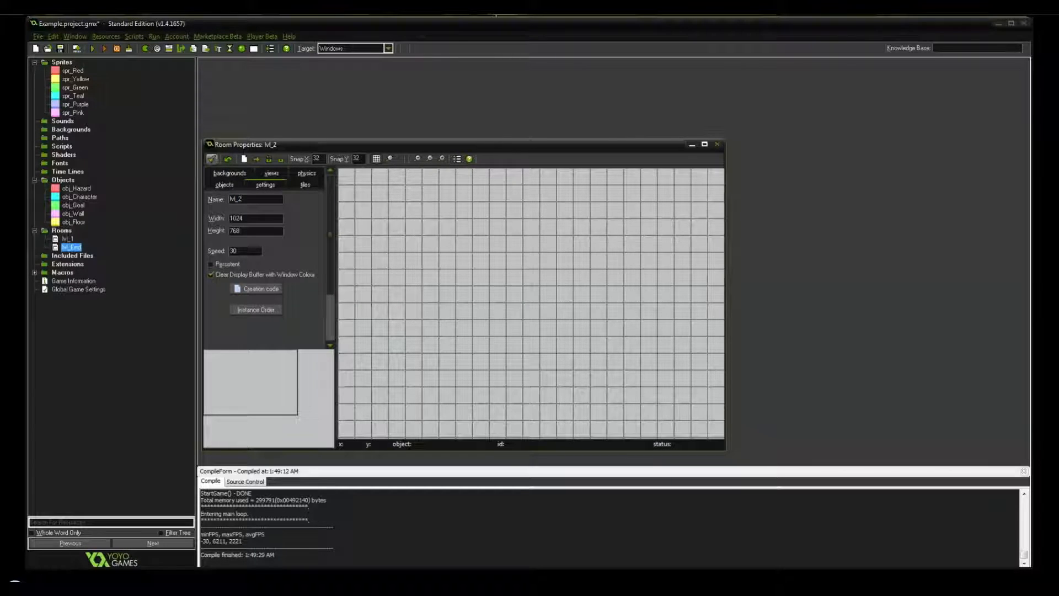
pyautogui.click(212, 158)
pyautogui.click(133, 330)
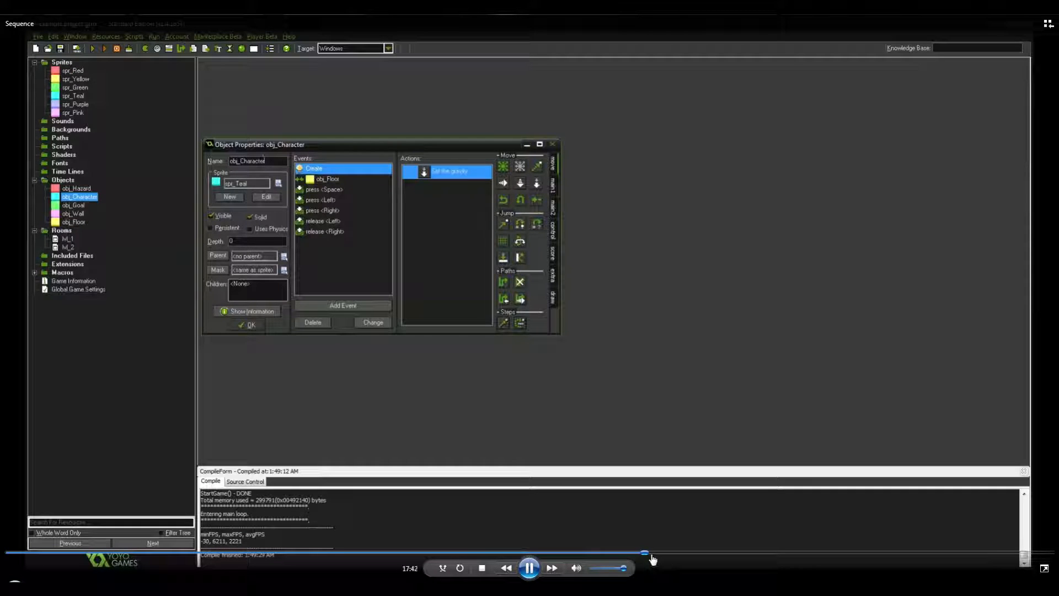
# Replay the renaming of obj_Character to obj_Character1 from 17:40, pausing on it, and skip ahead in playback to 18:04
pyautogui.click(351, 367)
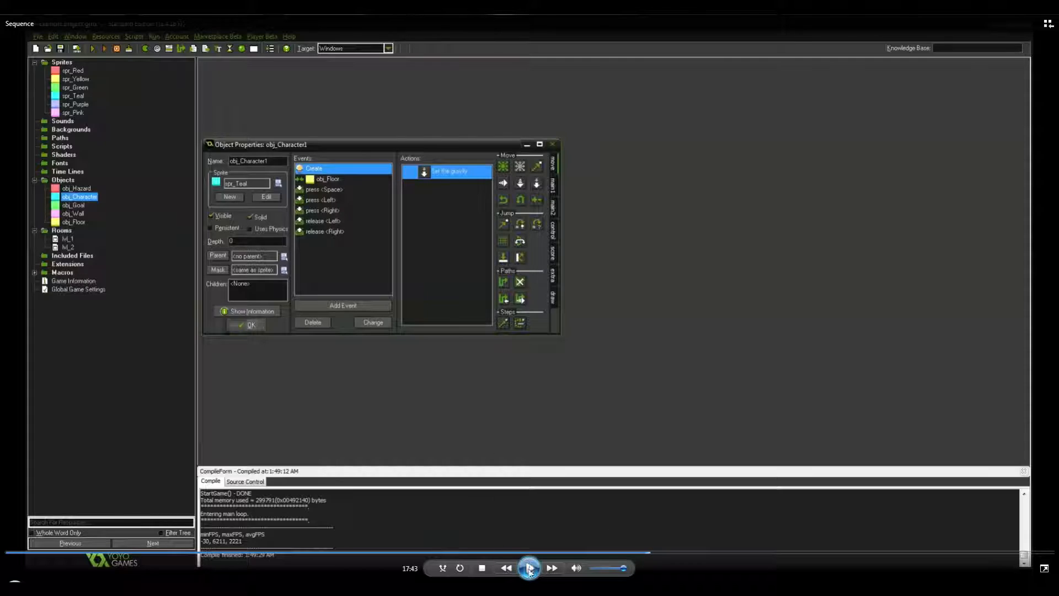
pyautogui.click(647, 552)
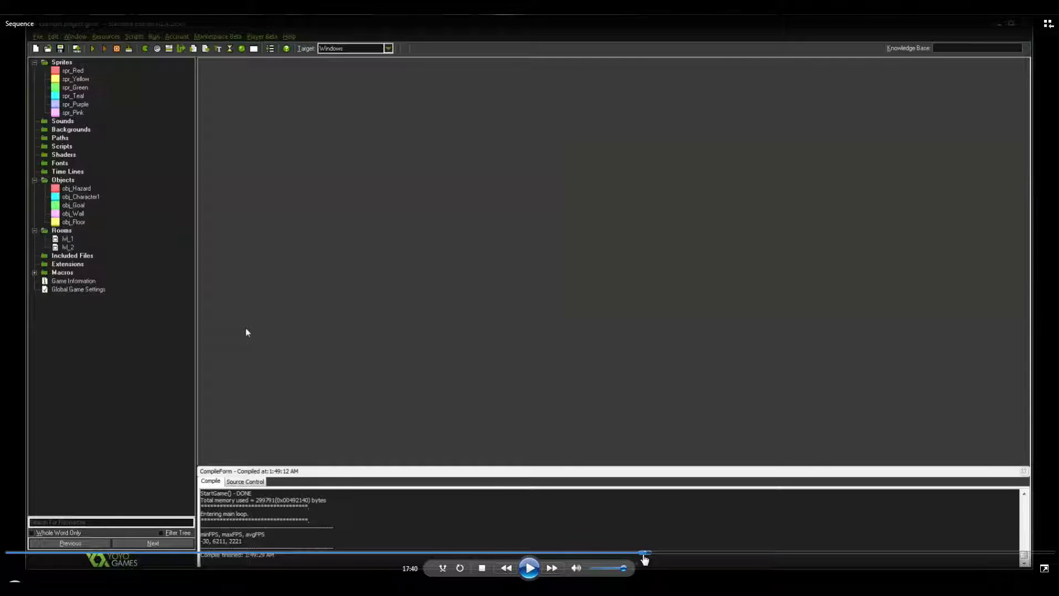
pyautogui.click(528, 568)
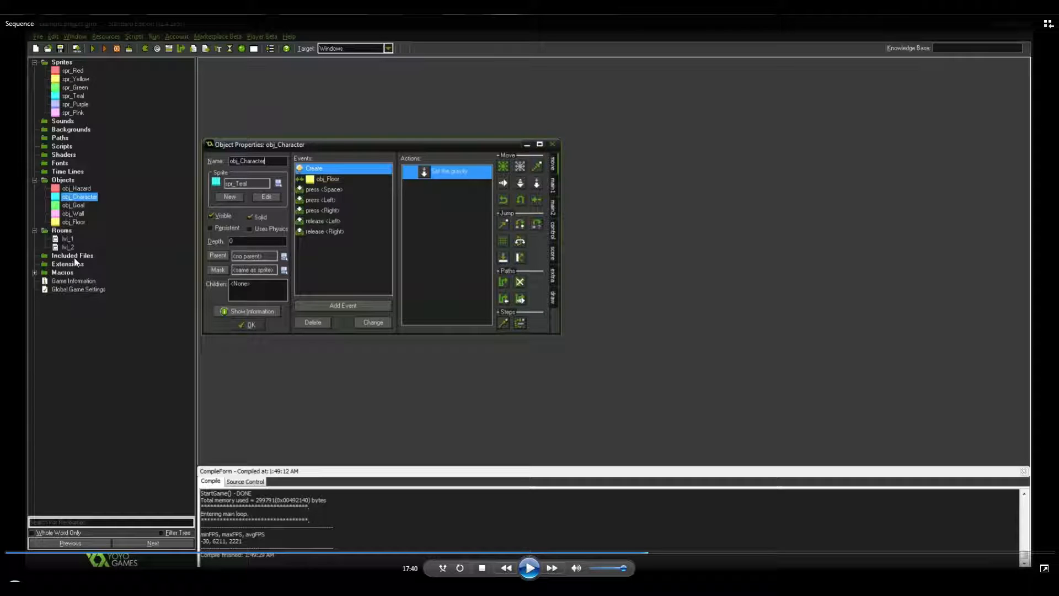
pyautogui.click(528, 568)
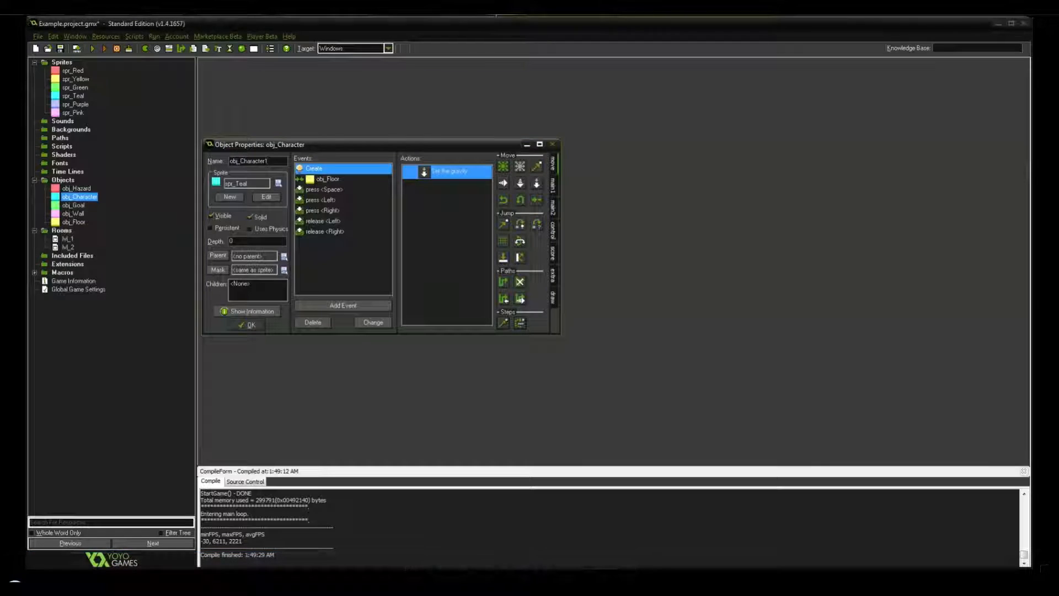
pyautogui.click(659, 552)
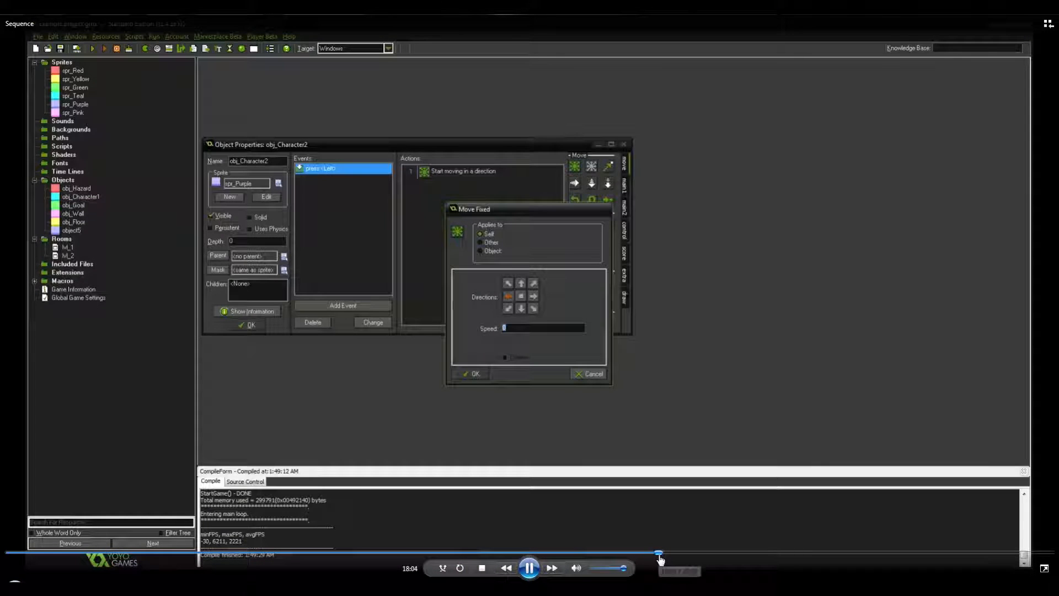
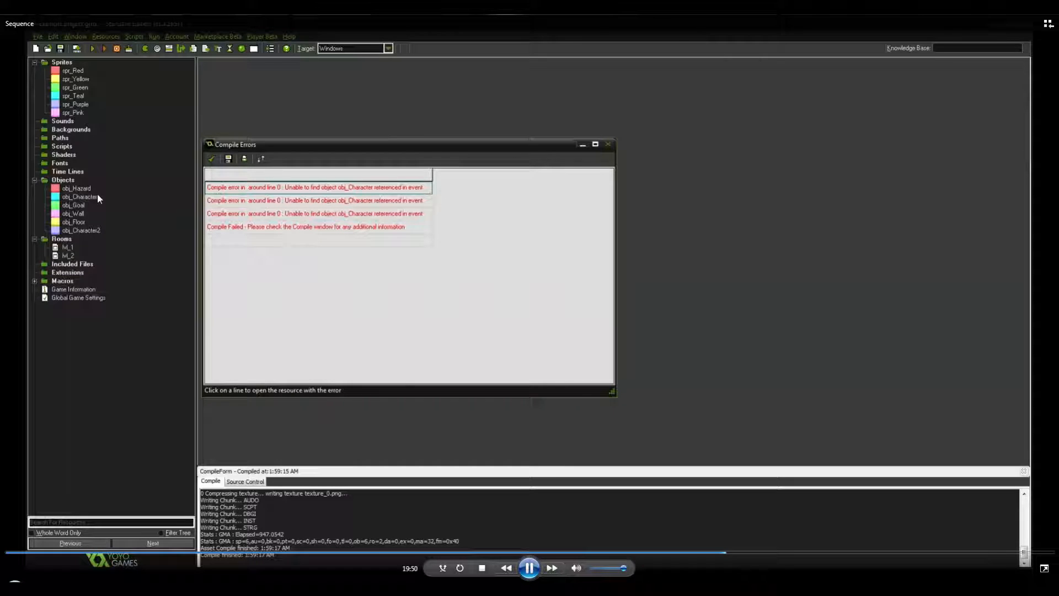
# Skip the playback past the compile errors, then pause on and resume the background color change in room lvl_2
pyautogui.click(729, 552)
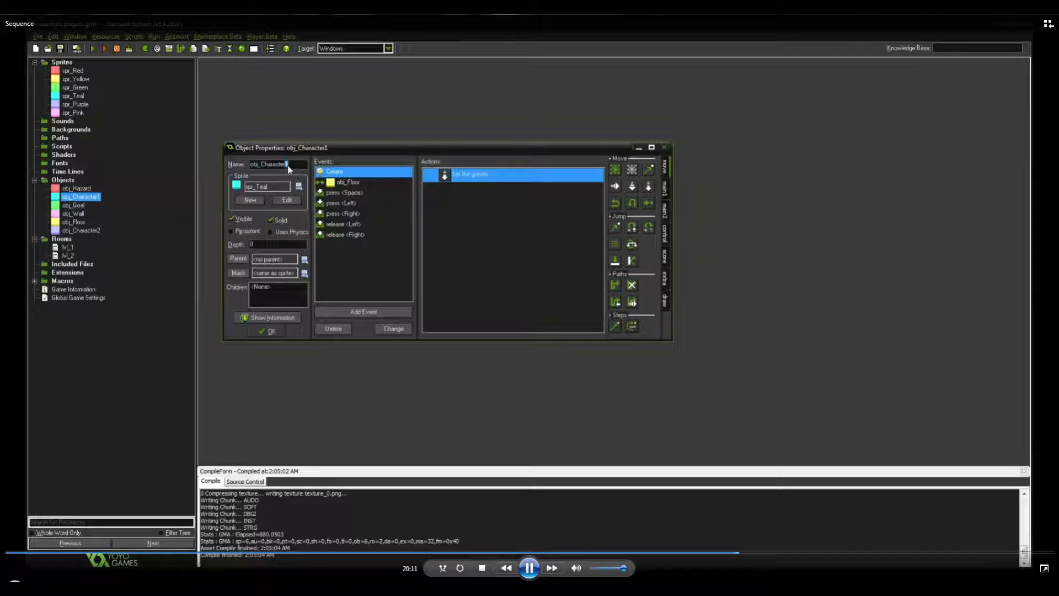
pyautogui.click(746, 554)
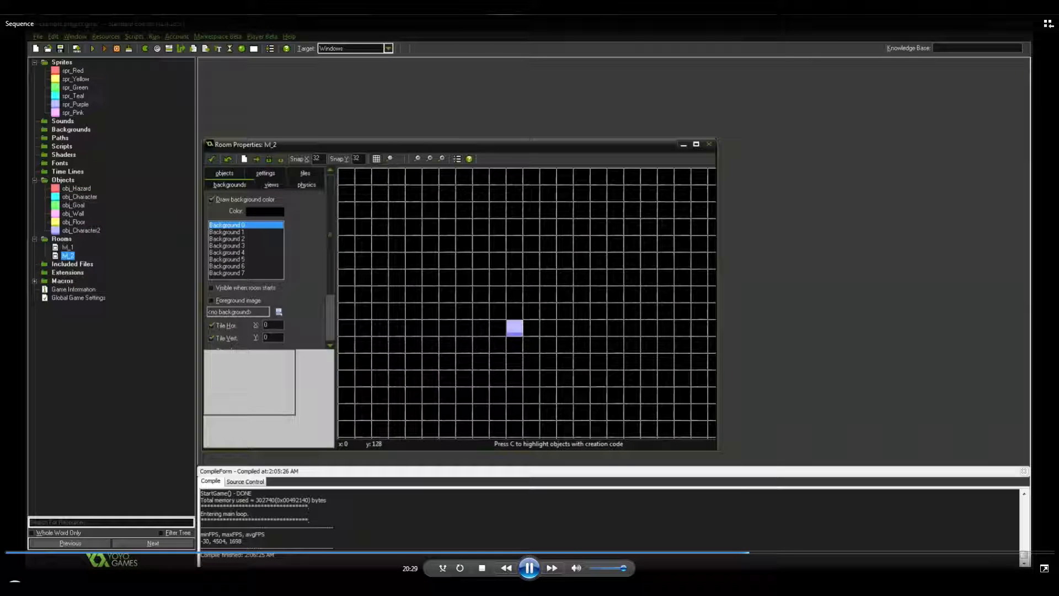
pyautogui.click(742, 553)
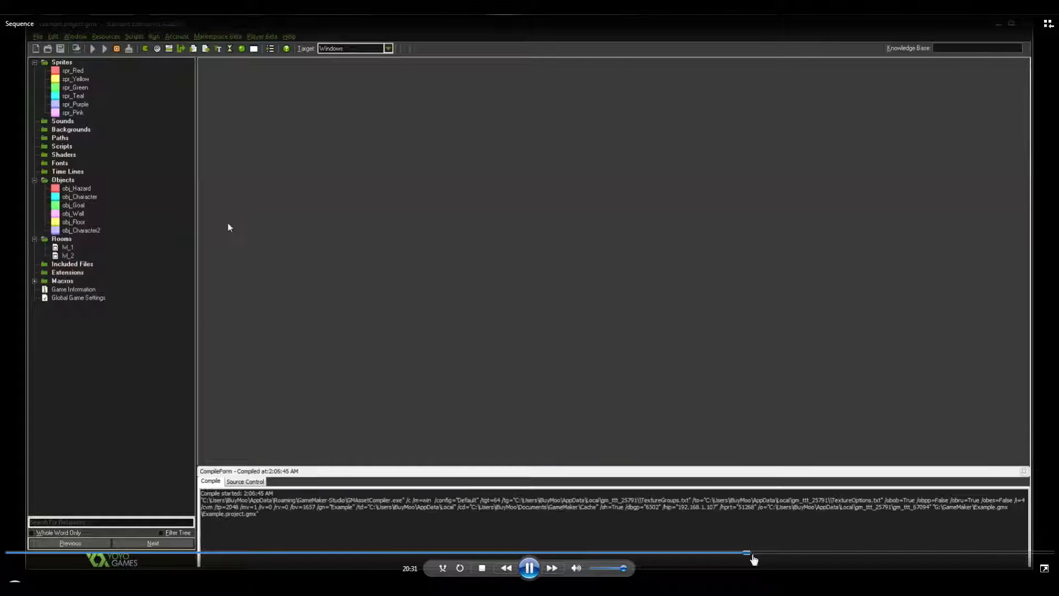
pyautogui.click(529, 568)
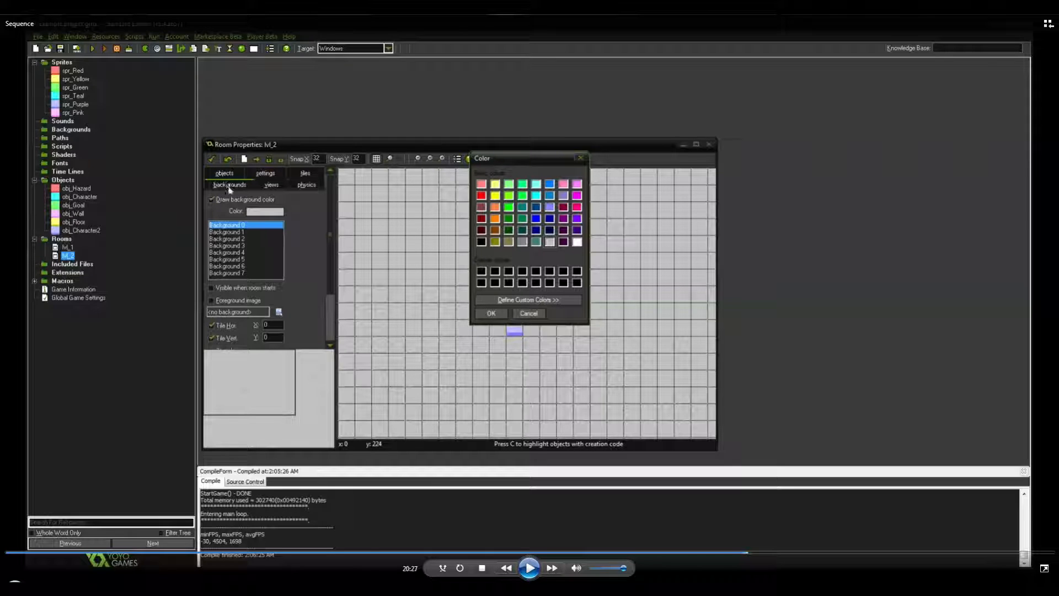
pyautogui.click(529, 568)
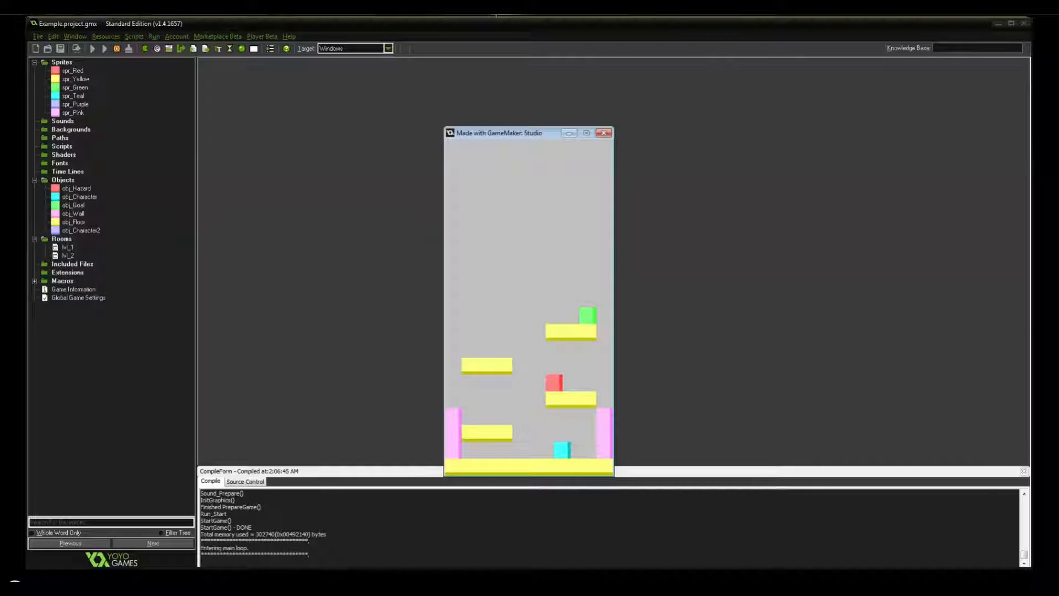
# Play-test lvl_1 by jumping the character past the hazard and up the platforms to the green goal block
pyautogui.press('Right')
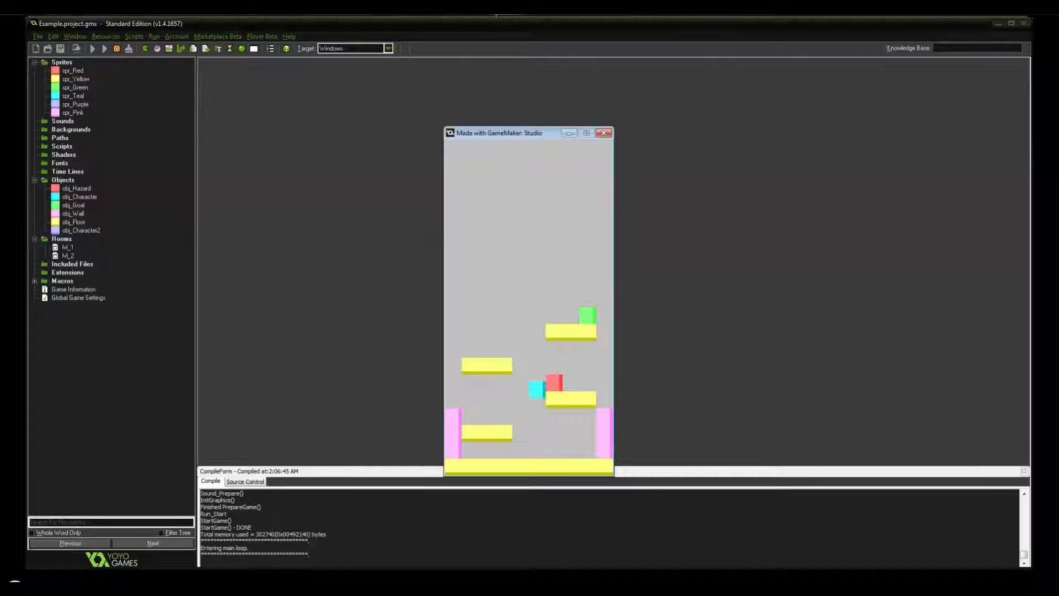
pyautogui.press('Up')
pyautogui.press('Left')
pyautogui.press('Up')
pyautogui.press('Right')
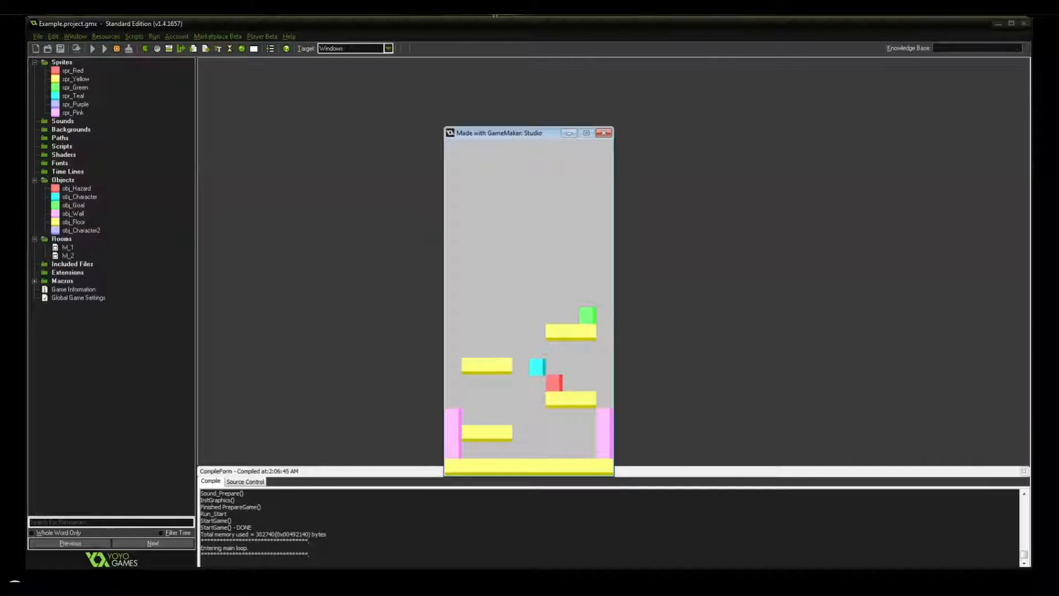
pyautogui.press('Left')
pyautogui.press('Up')
pyautogui.press('Right')
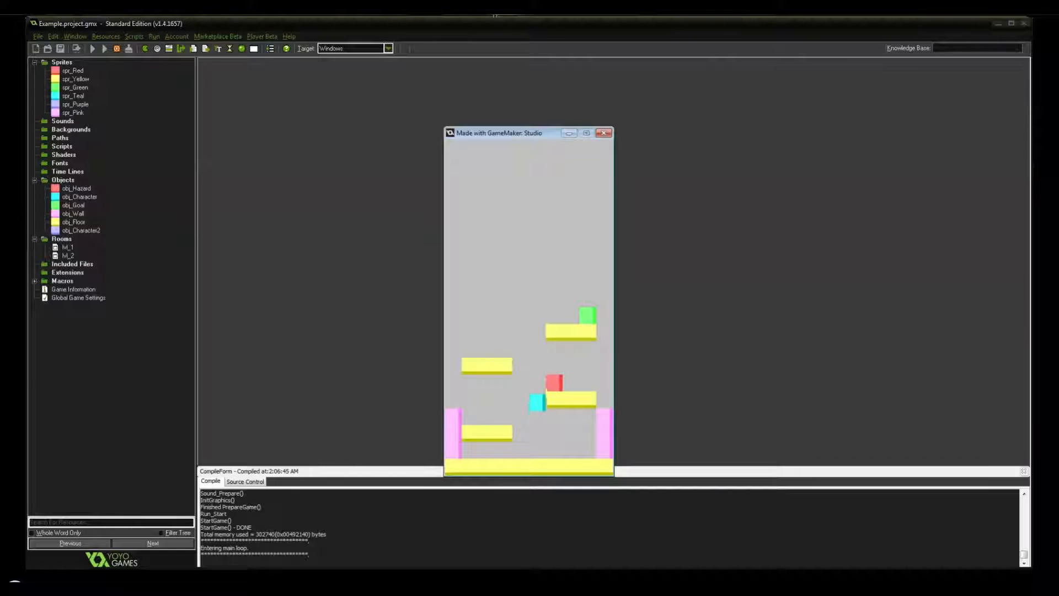
pyautogui.press('Up')
pyautogui.press('Left')
pyautogui.press('Up')
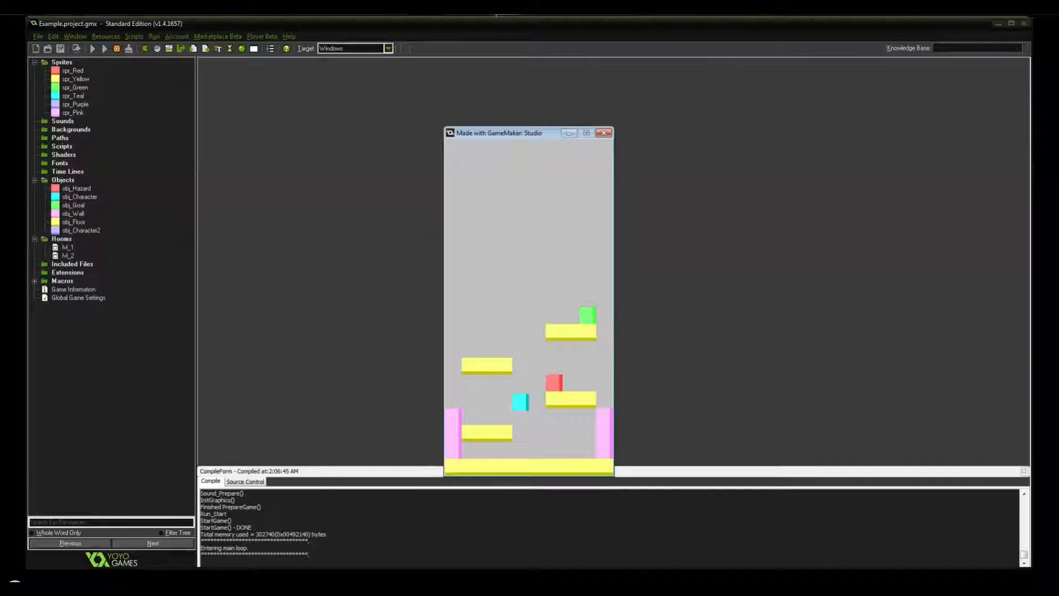
pyautogui.press('Right')
pyautogui.press('Up')
pyautogui.press('Left')
pyautogui.press('Up')
pyautogui.press('Right')
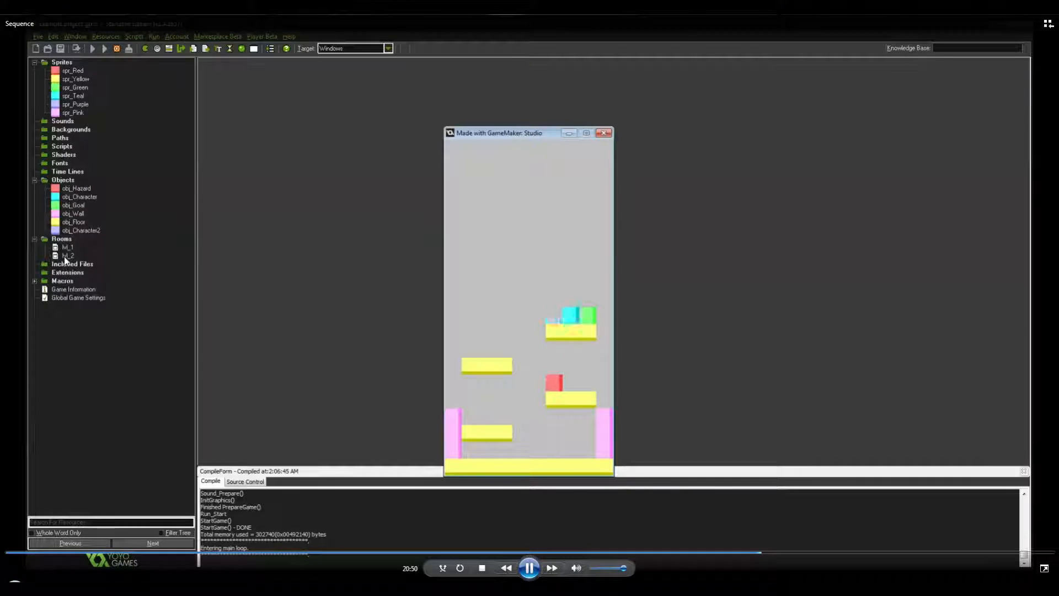
# Pause and resume the playback on the play-test of lvl_2, and close the running game
pyautogui.click(524, 573)
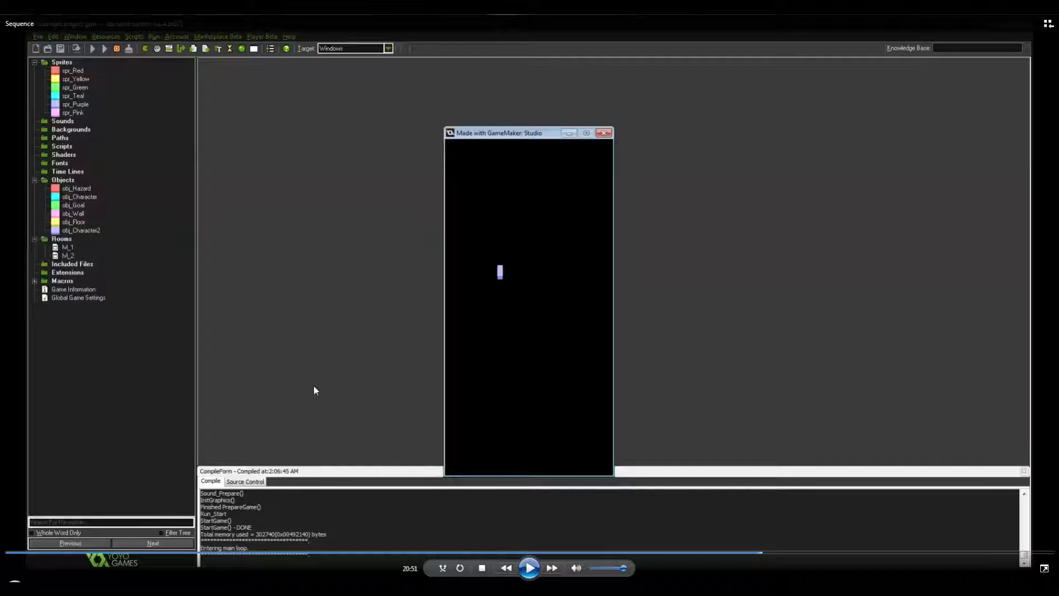
pyautogui.click(528, 567)
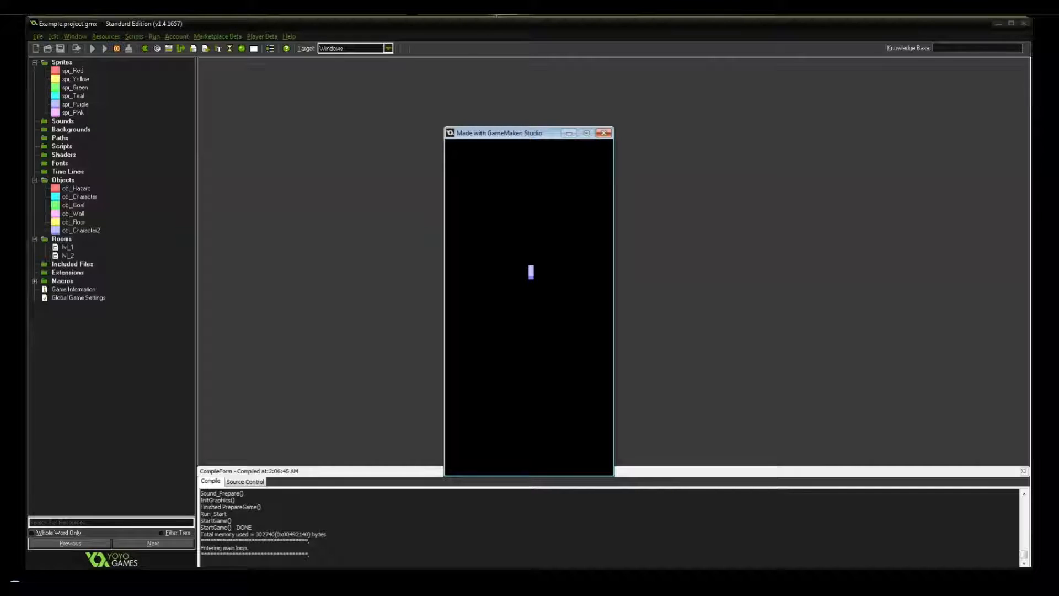
pyautogui.press('Escape')
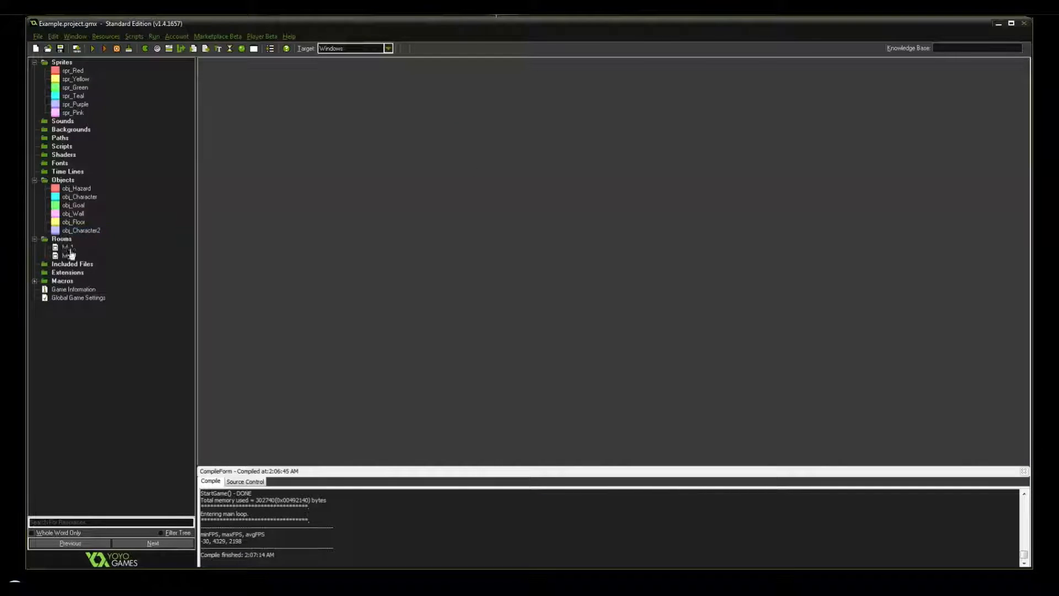
# Open the properties of room lvl_2 and set its width to 320
pyautogui.doubleClick(71, 254)
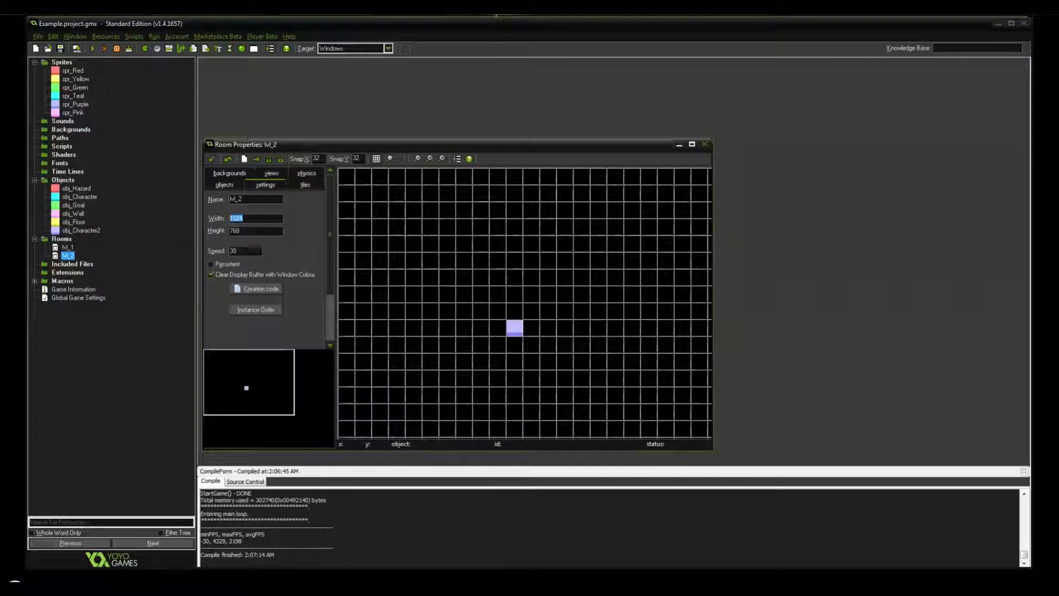
pyautogui.write('360')
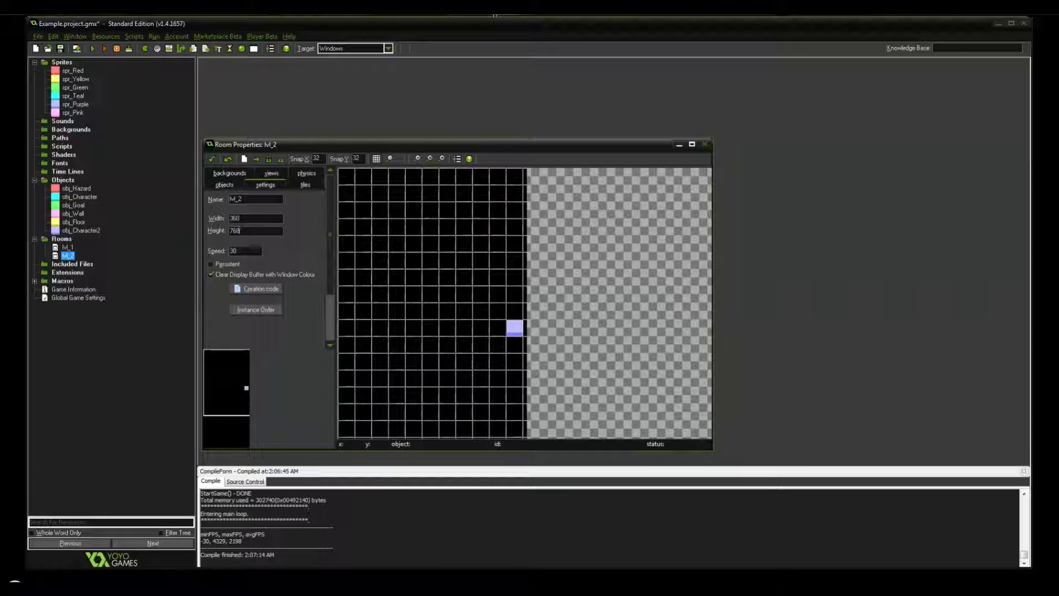
pyautogui.click(241, 231)
pyautogui.moveTo(232, 218); pyautogui.dragTo(237, 219)
pyautogui.write('2')
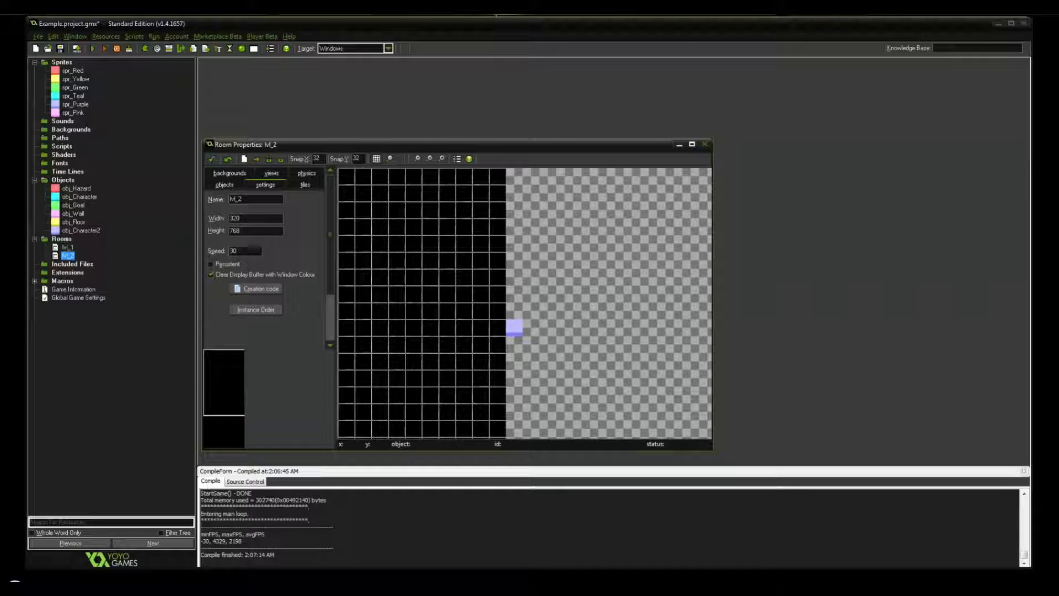
# Set the height of room lvl_2 to 640
pyautogui.press('Tab')
pyautogui.write('960')
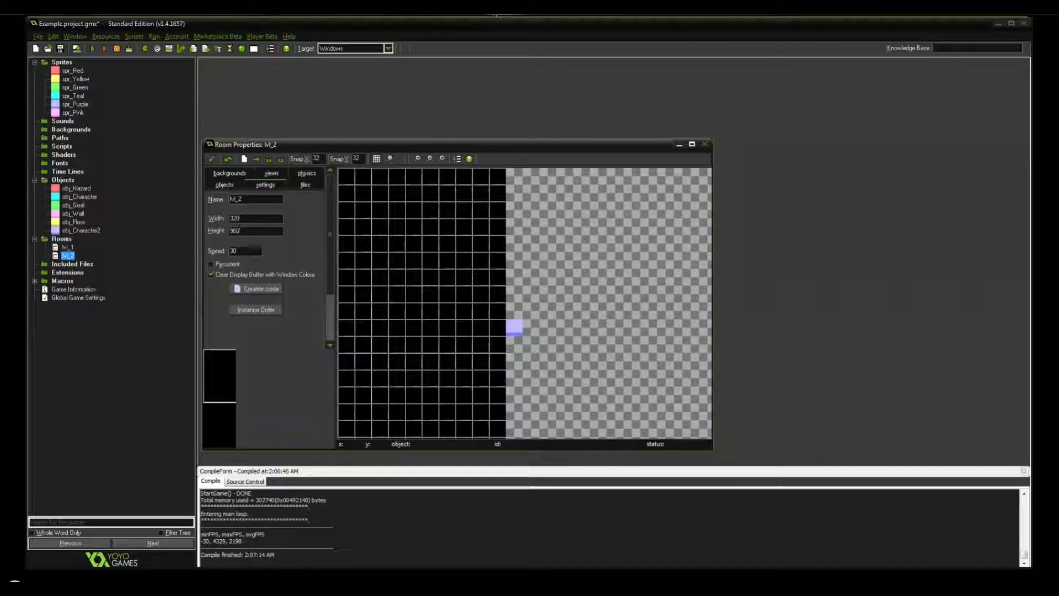
pyautogui.press('BackSpace')
pyautogui.press('BackSpace')
pyautogui.press('BackSpace')
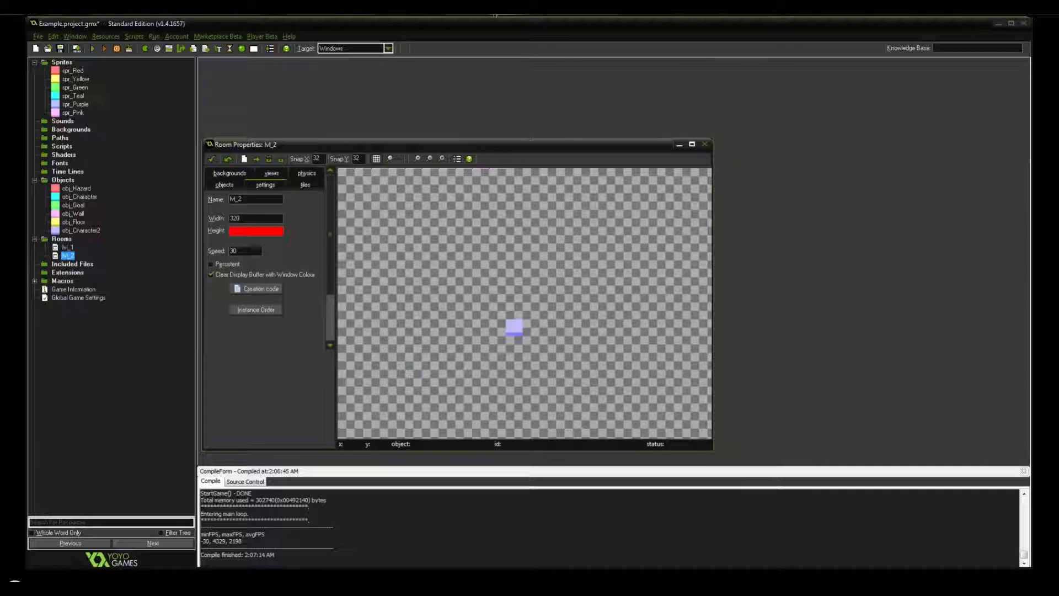
pyautogui.write('6')
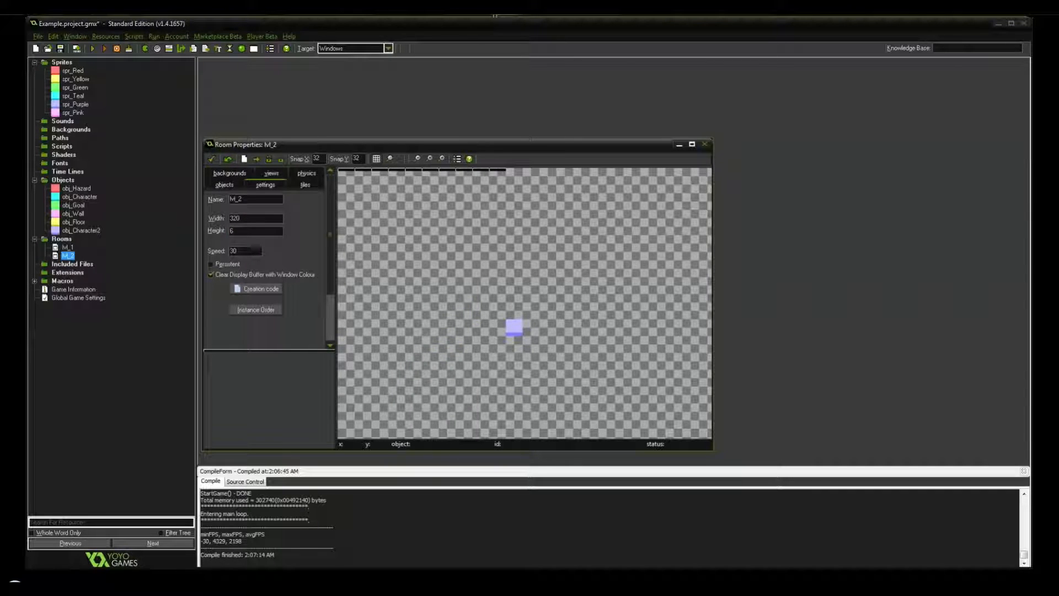
pyautogui.write('40')
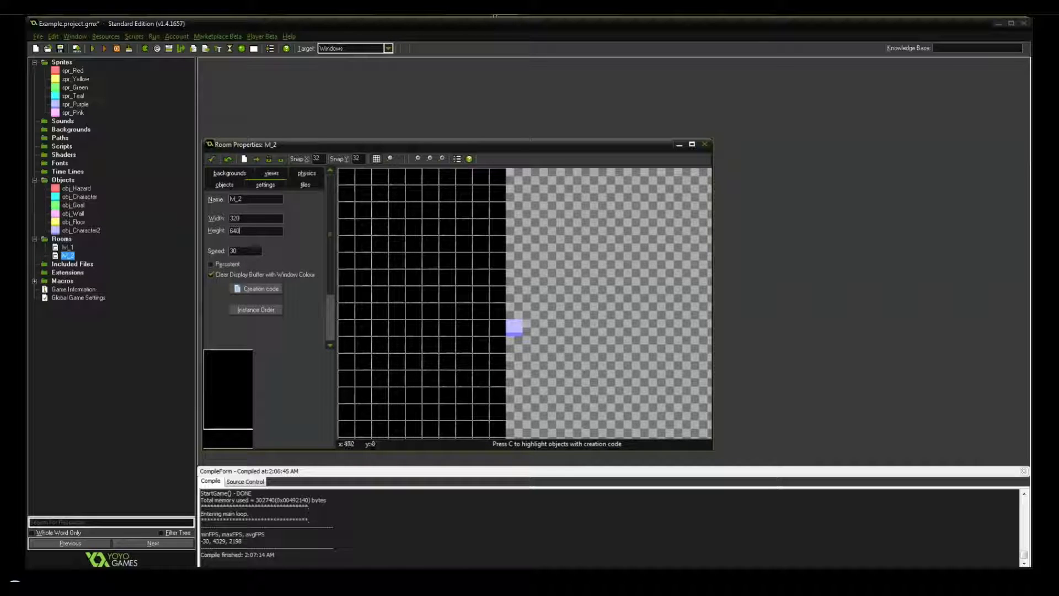
# Enlarge the view of room lvl_2, move the purple obj_Character2 instance inside the room's lower middle, and save the room
pyautogui.moveTo(532, 138); pyautogui.dragTo(531, 63)
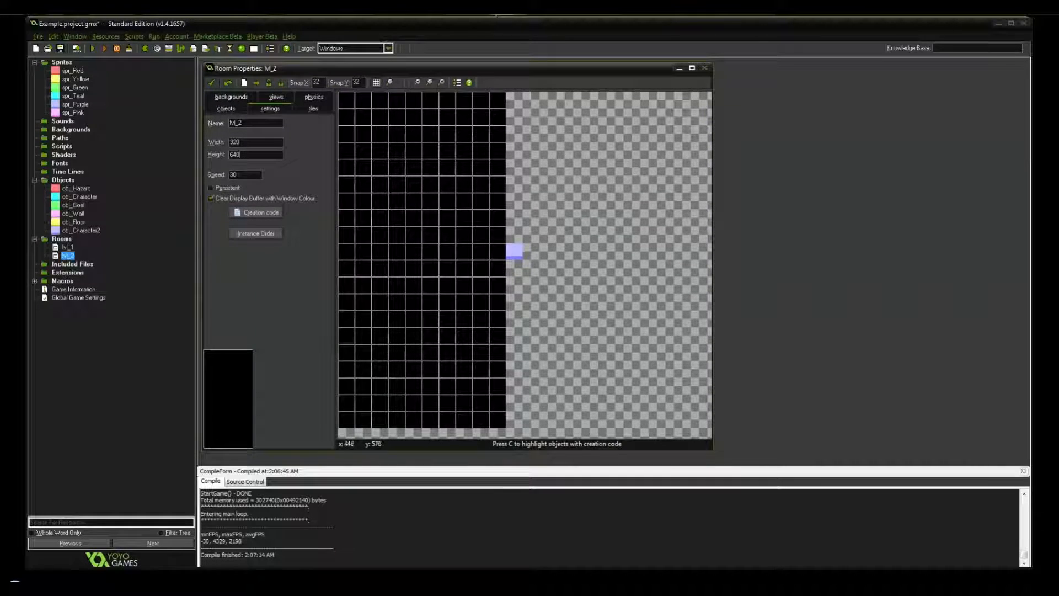
pyautogui.moveTo(514, 251); pyautogui.dragTo(413, 352)
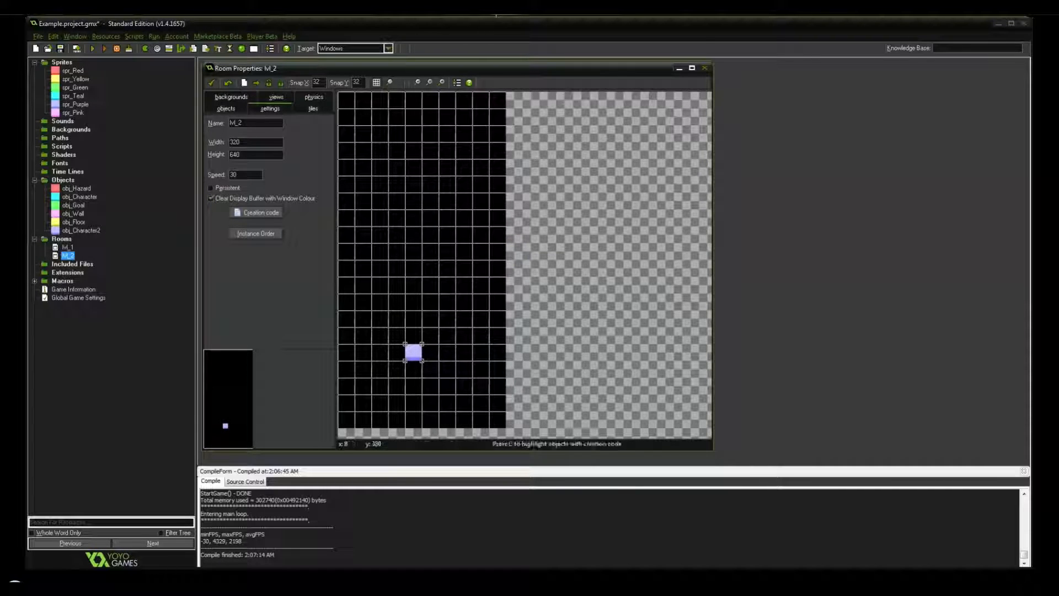
pyautogui.click(210, 82)
# Run the game and play lvl_1 by jumping the character up the platforms to the green goal block
pyautogui.click(91, 49)
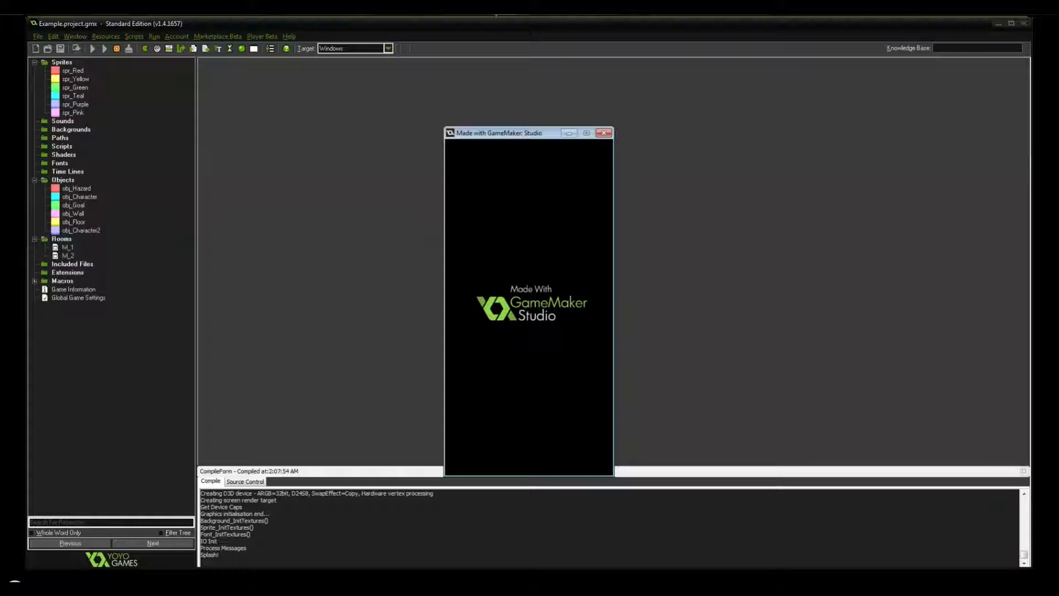
pyautogui.press('Left')
pyautogui.press('Up')
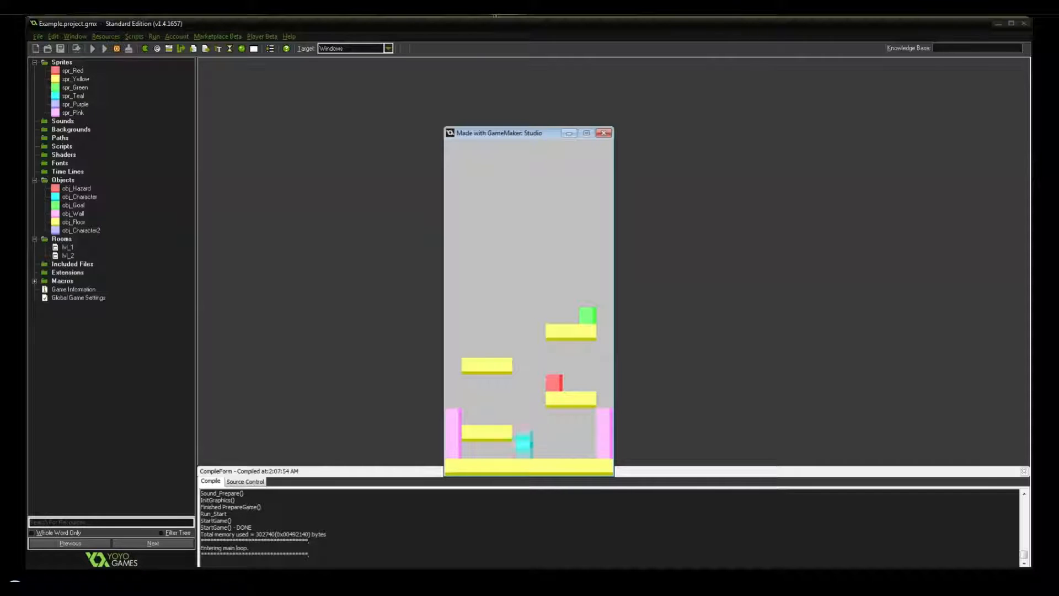
pyautogui.press('Right')
pyautogui.press('Left')
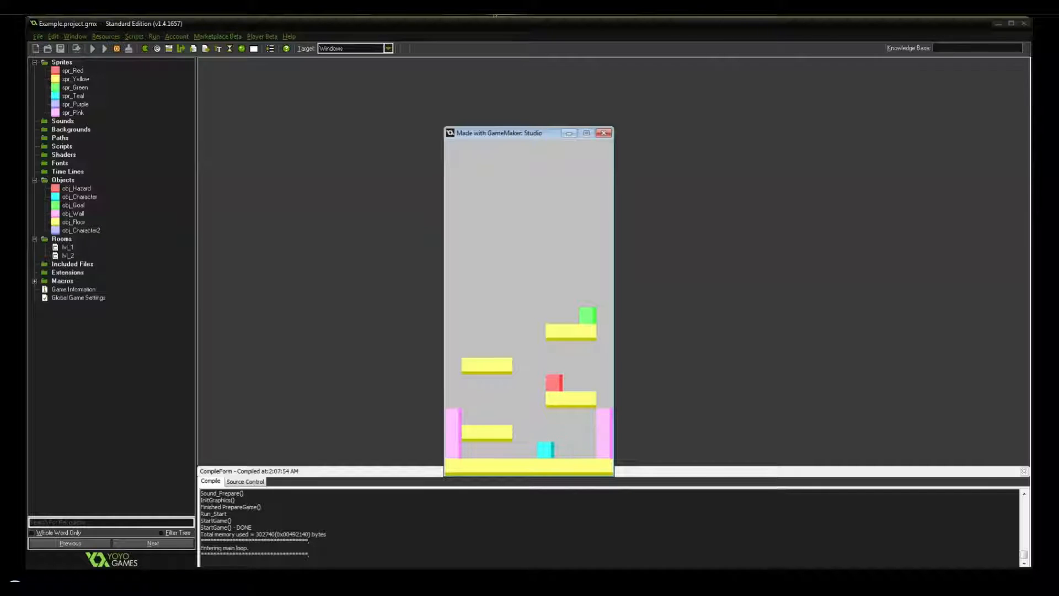
pyautogui.press('Right')
pyautogui.press('Up')
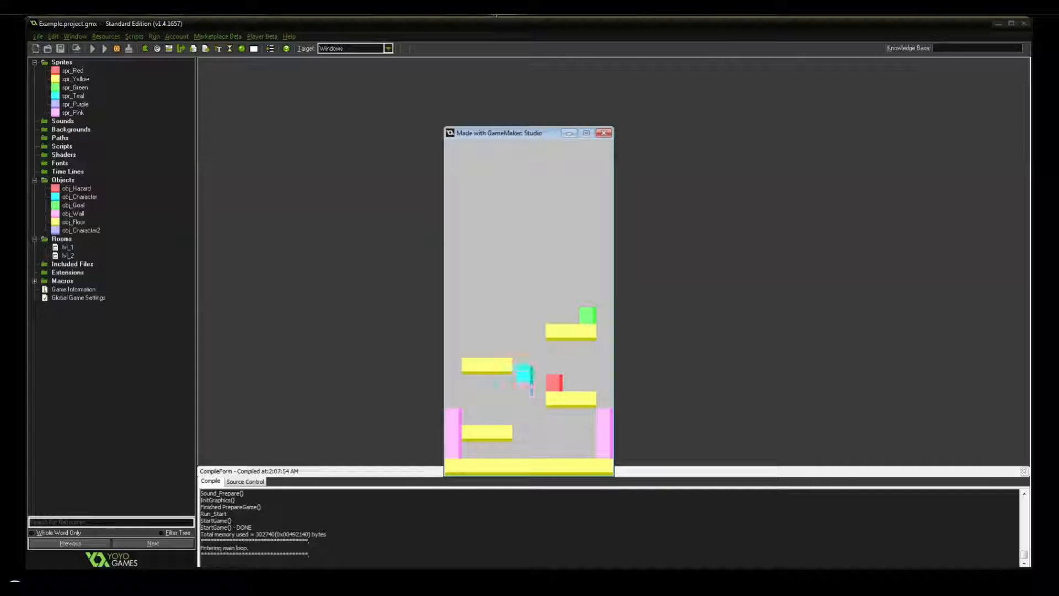
pyautogui.press('Right')
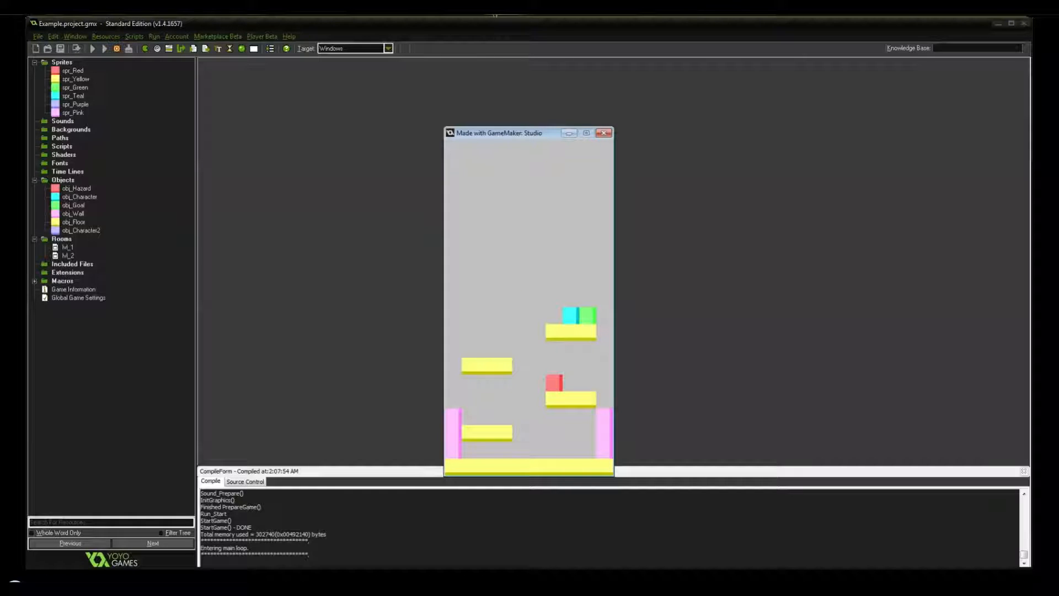
pyautogui.press('Right')
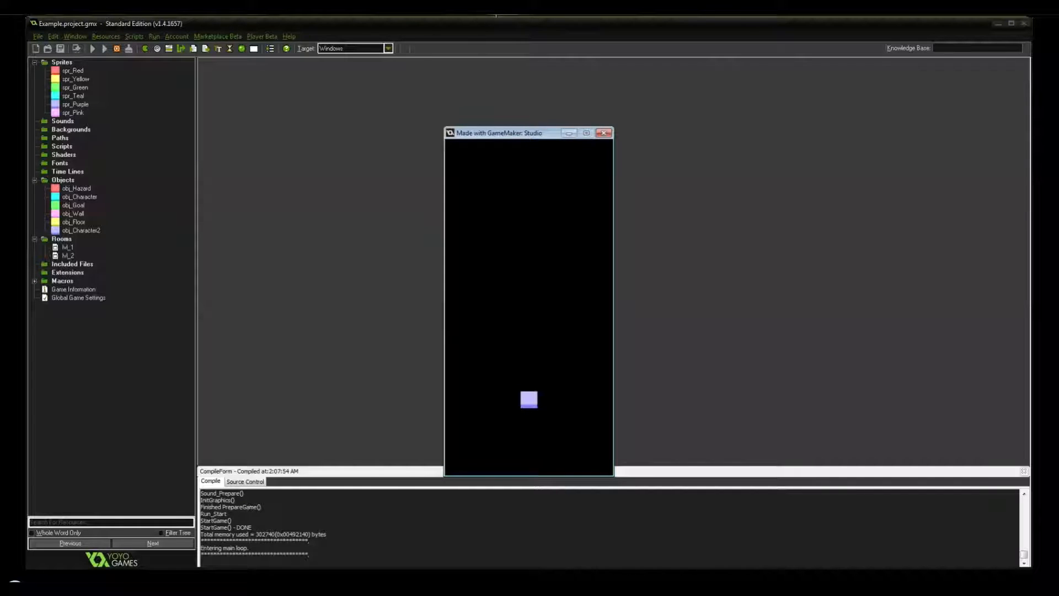
# Test the purple character's movement in all four directions in lvl_2, and close the running game
pyautogui.press('Up')
pyautogui.press('Left')
pyautogui.press('Up')
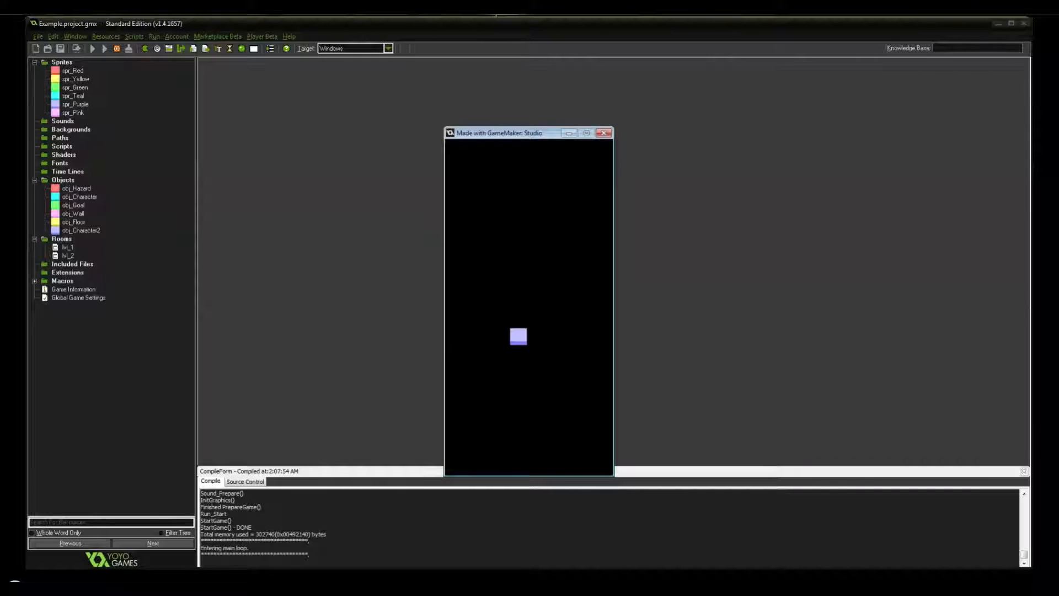
pyautogui.press('Right')
pyautogui.press('Down')
pyautogui.press('Left')
pyautogui.press('Up')
pyautogui.press('Up')
pyautogui.press('Right')
pyautogui.press('Left')
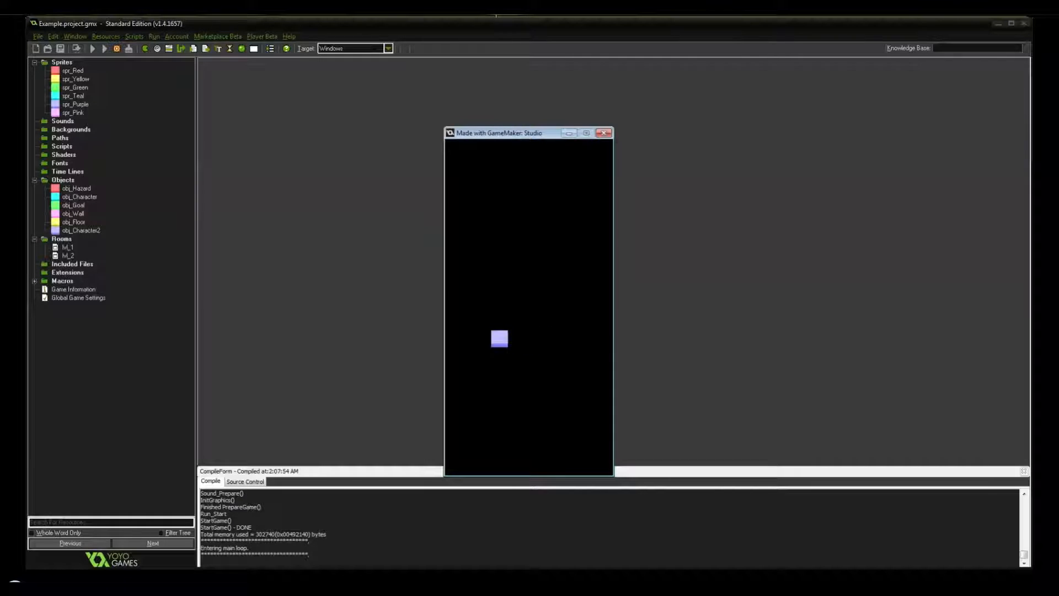
pyautogui.press('Down')
pyautogui.press('Right')
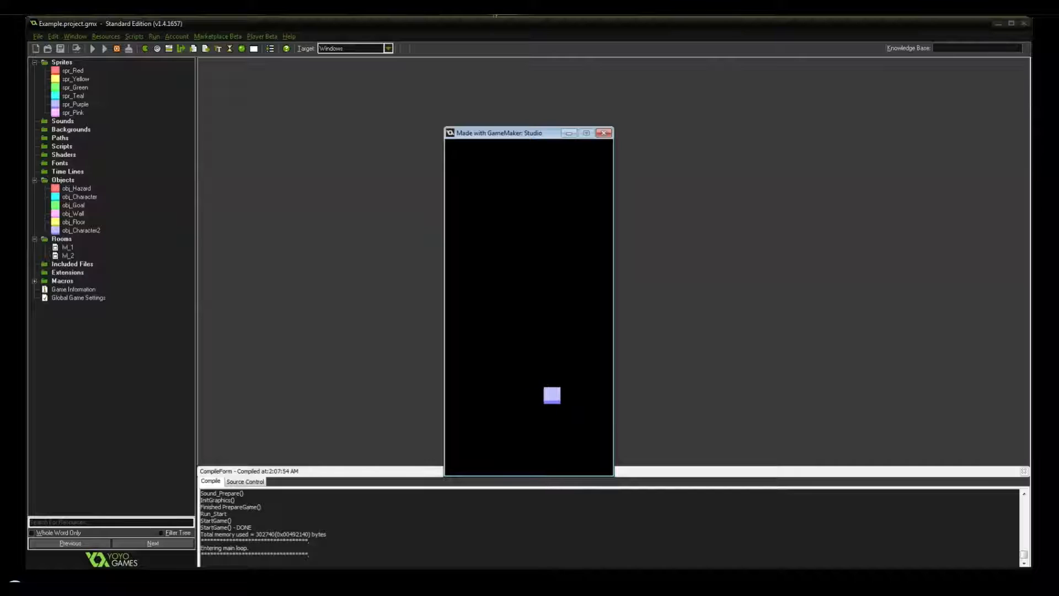
pyautogui.press('Down')
pyautogui.press('Left')
pyautogui.press('Escape')
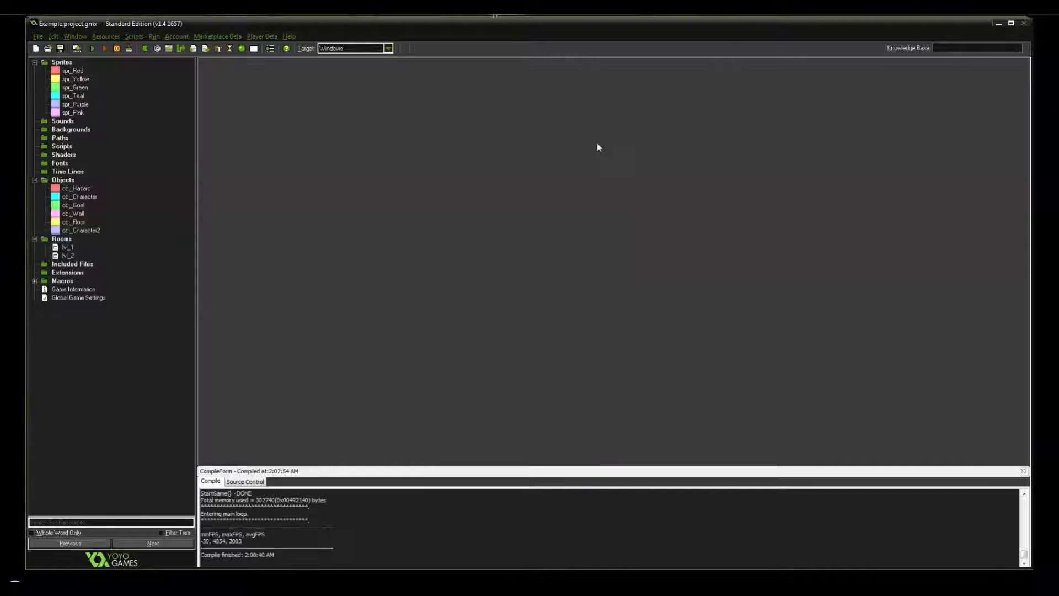
# Start adding a collision event with obj_Character2 to obj_Hazard, pausing the playback on the object list and resuming it
pyautogui.doubleClick(77, 189)
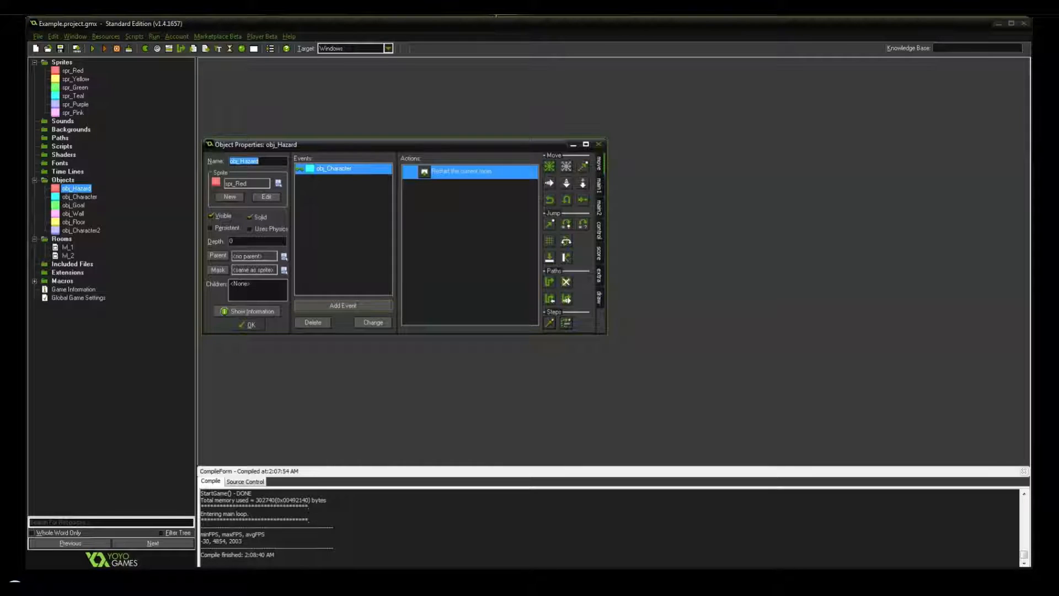
pyautogui.click(343, 305)
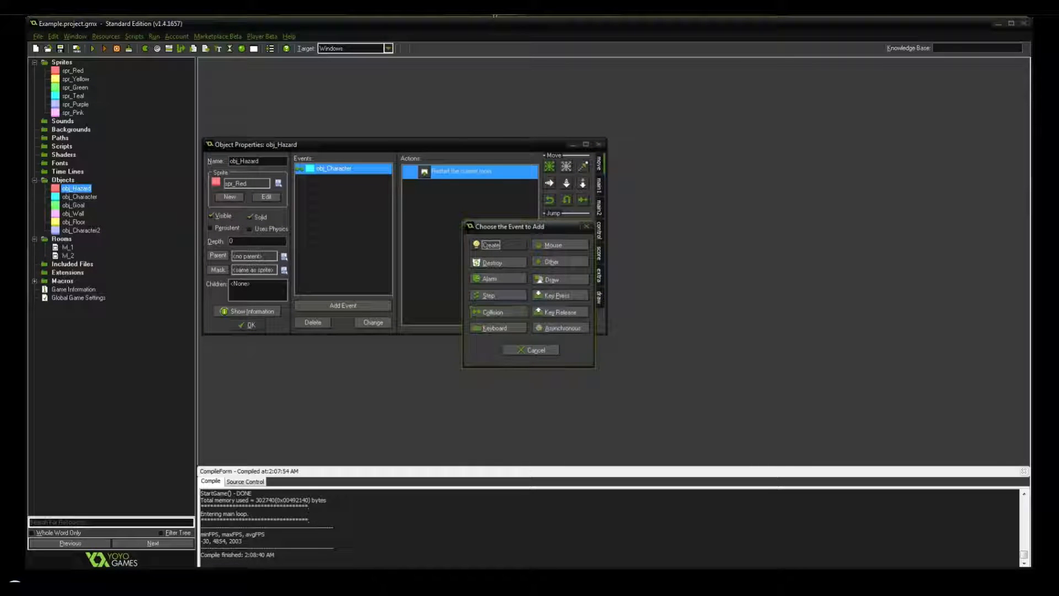
pyautogui.moveTo(524, 571)
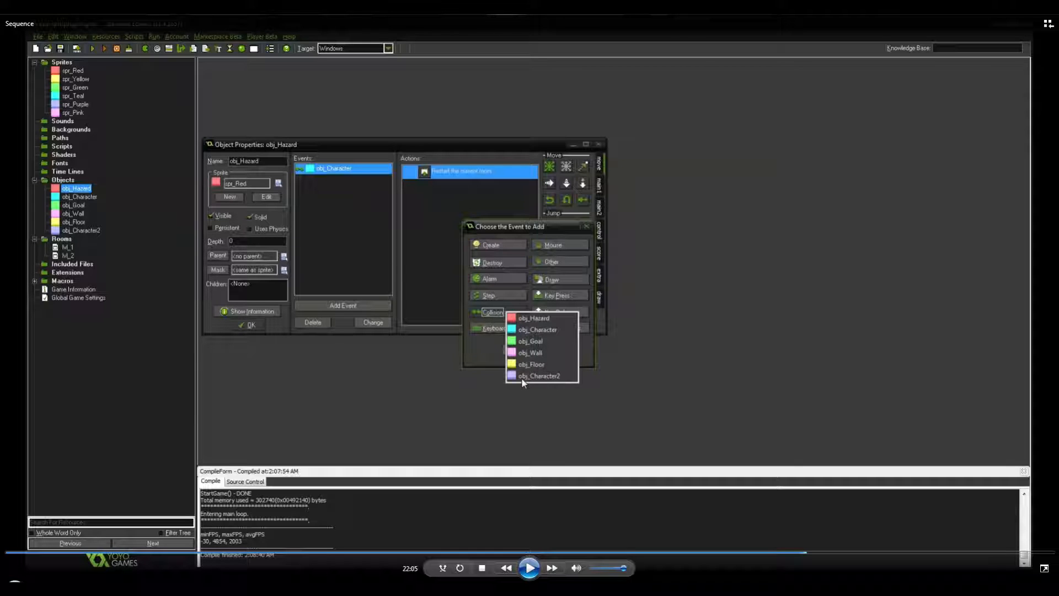
pyautogui.click(528, 567)
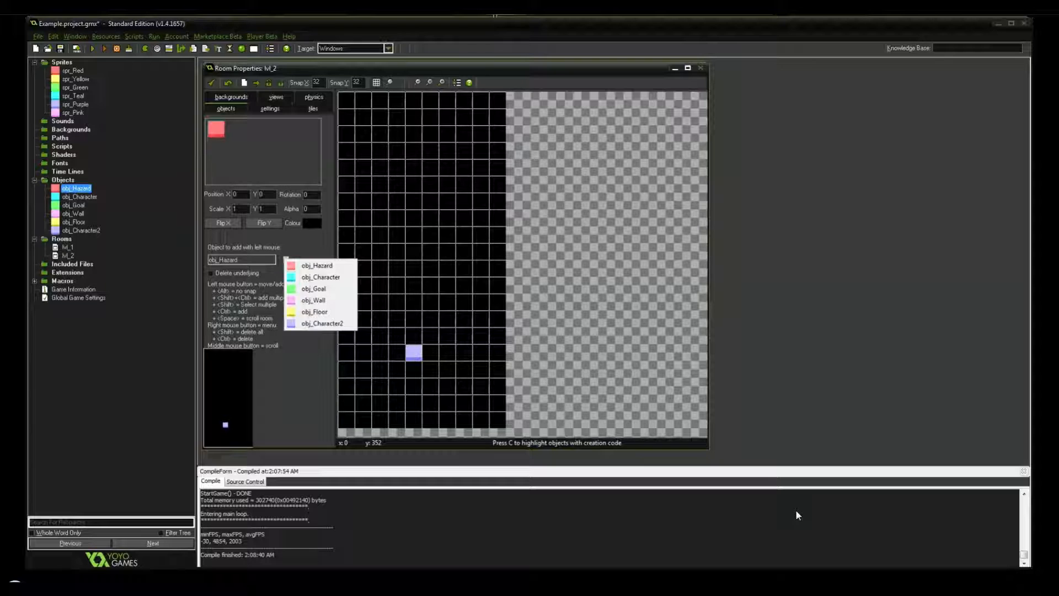
# Jump the playback back to 22:47, pause on the hazard, goal and floor layout of lvl_2, and resume
pyautogui.moveTo(808, 514)
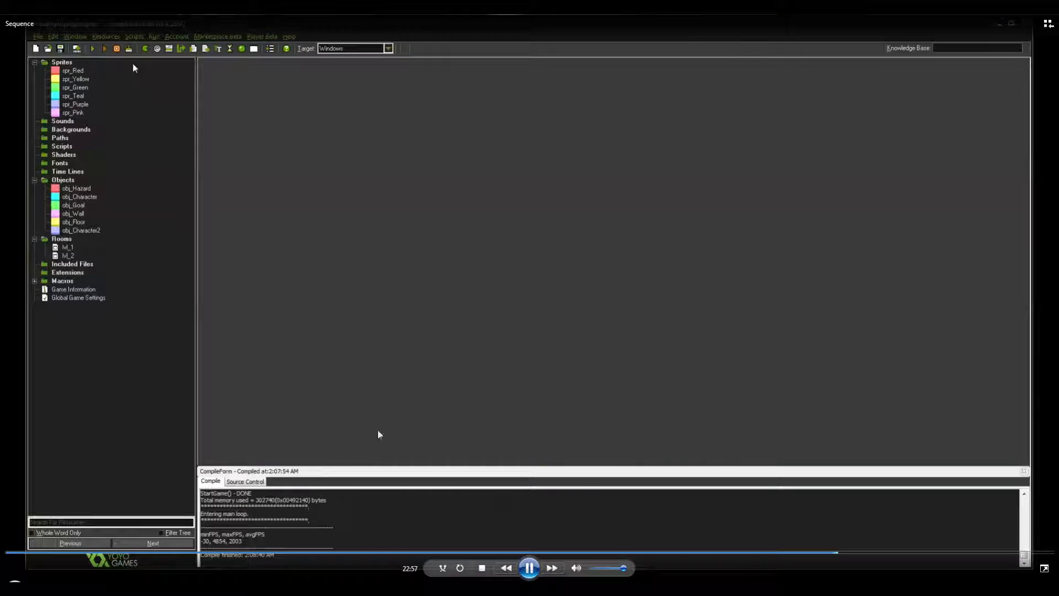
pyautogui.click(827, 552)
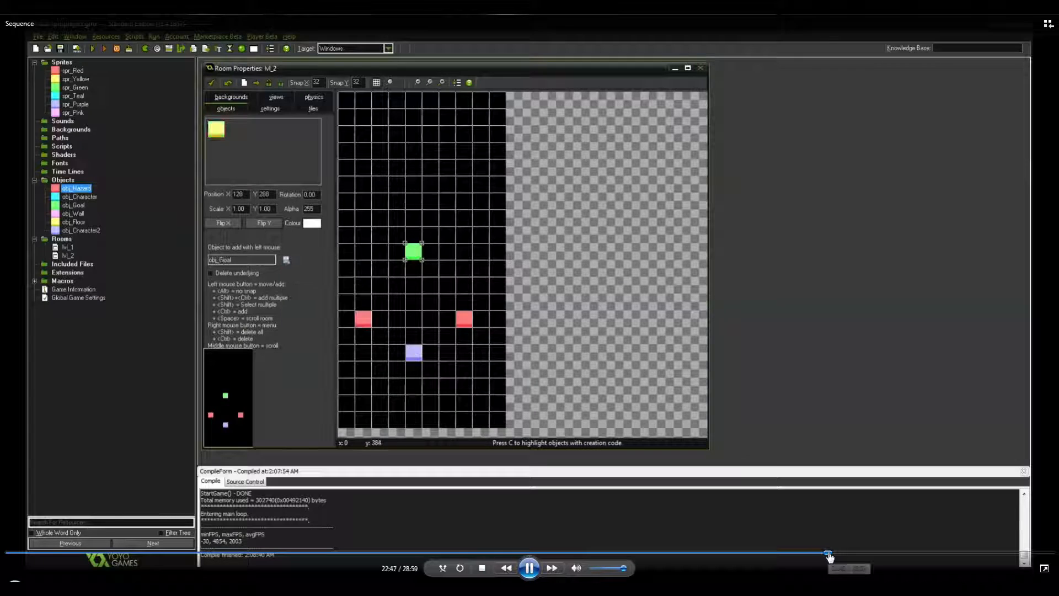
pyautogui.click(529, 569)
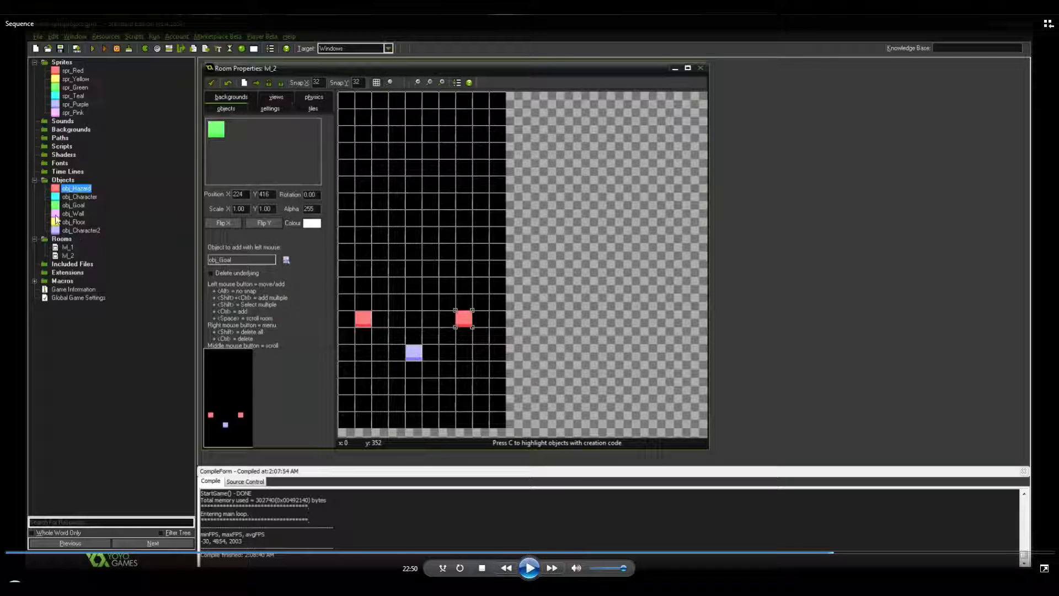
pyautogui.click(528, 569)
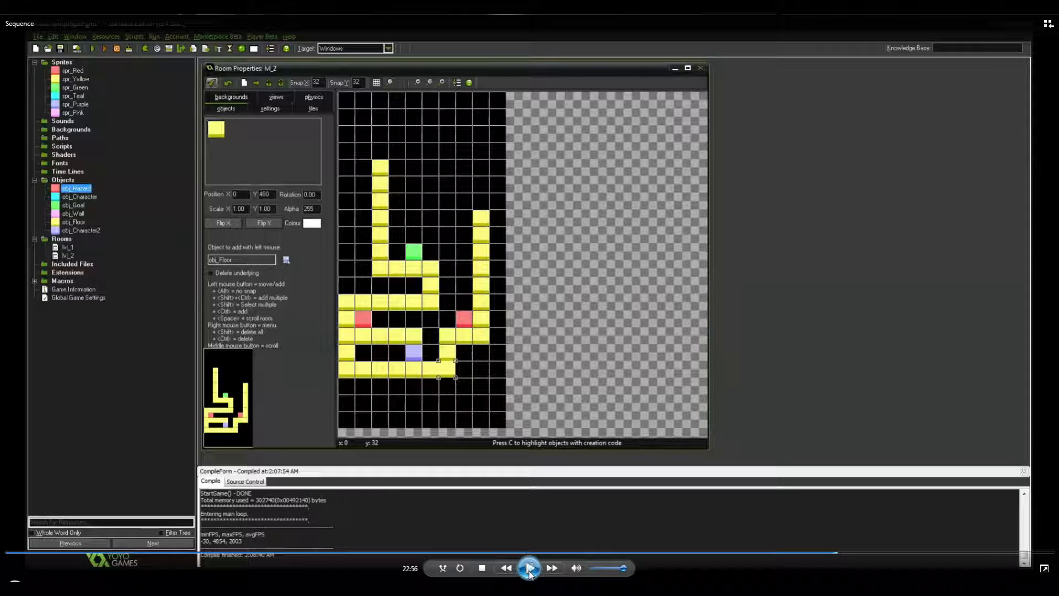
pyautogui.click(529, 569)
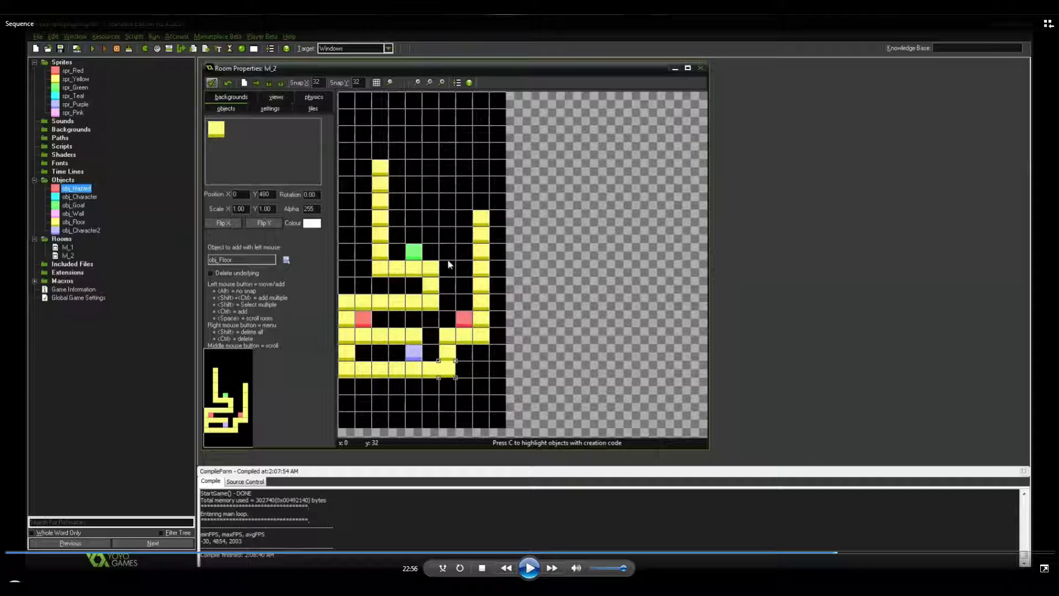
pyautogui.click(544, 557)
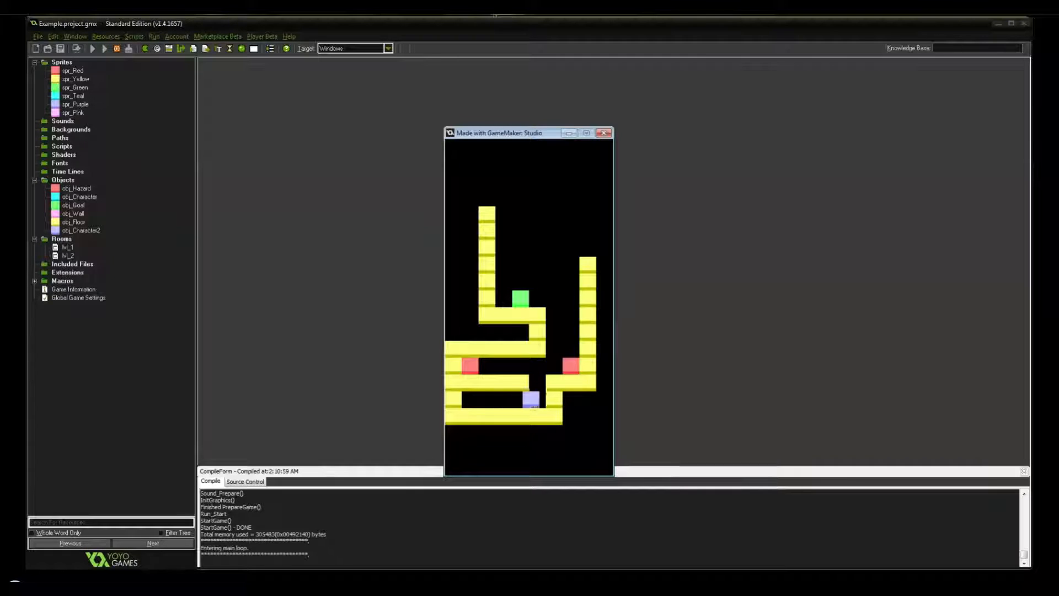
# Move the character upward in the lvl_2 play-test, and jump the playback to the obj_Floor properties at 23:19
pyautogui.press('Up')
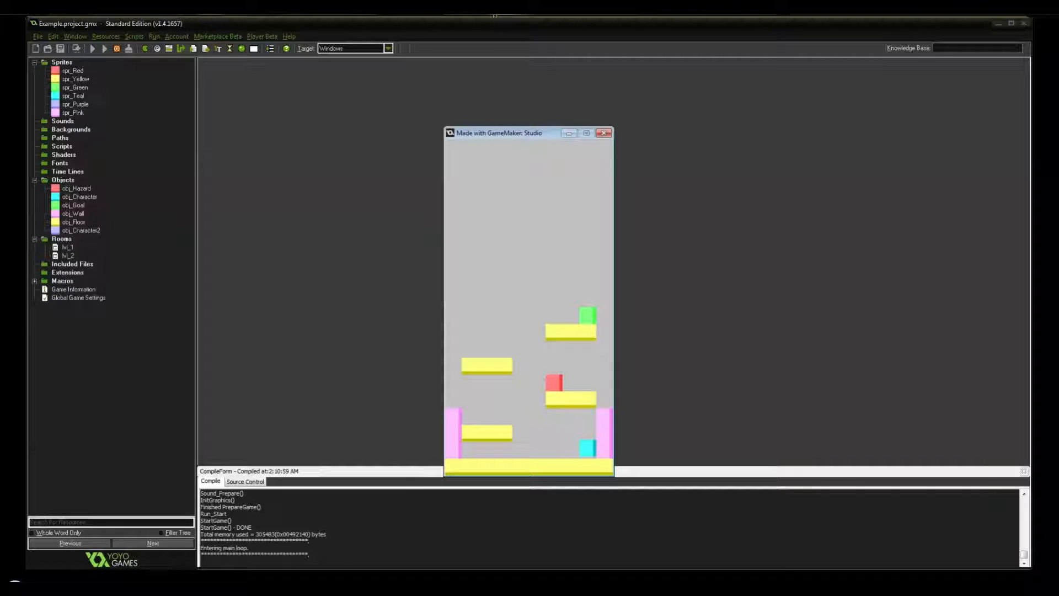
pyautogui.click(835, 553)
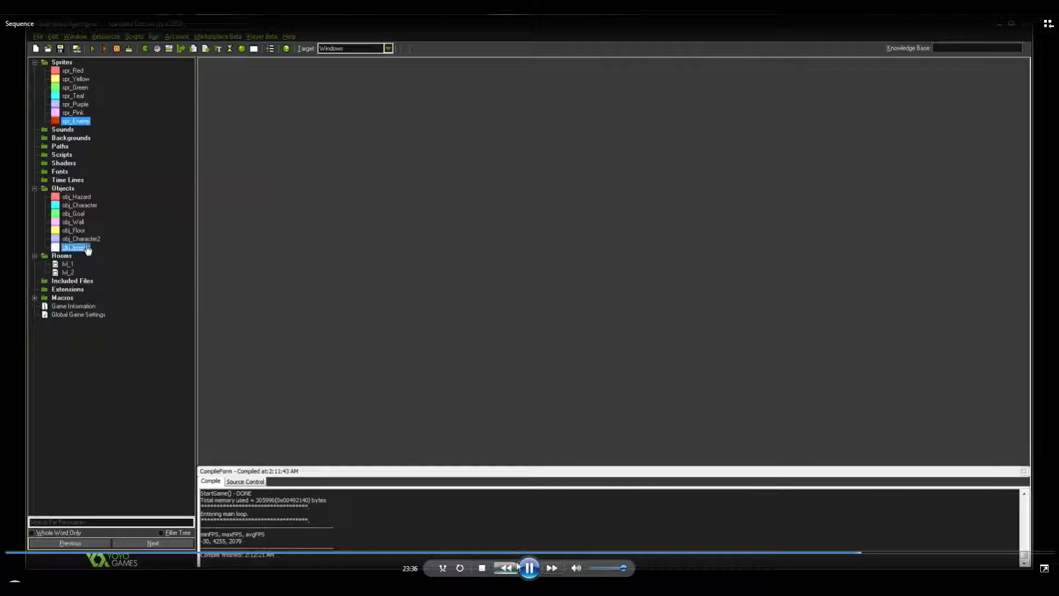
pyautogui.click(848, 552)
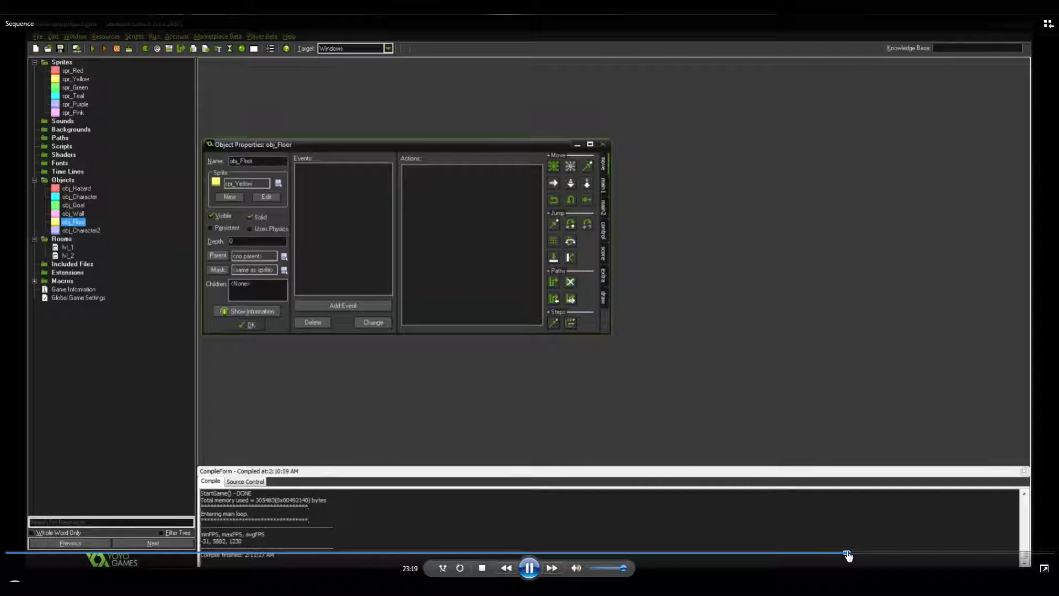
# Open obj_Enemy, assign it the spr_Enemy sprite and start adding a collision event to it
pyautogui.click(529, 568)
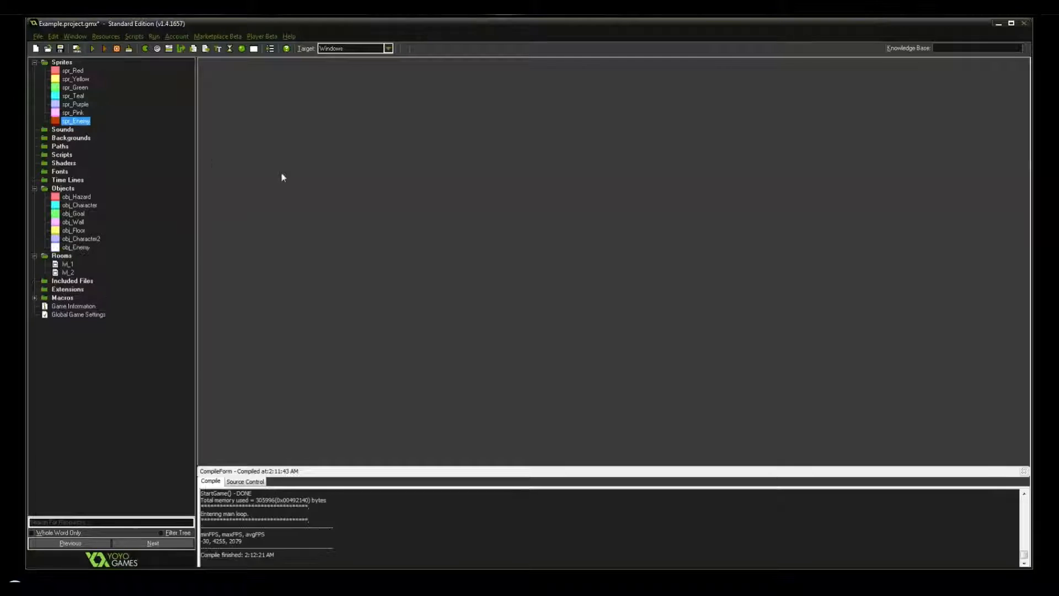
pyautogui.click(78, 247)
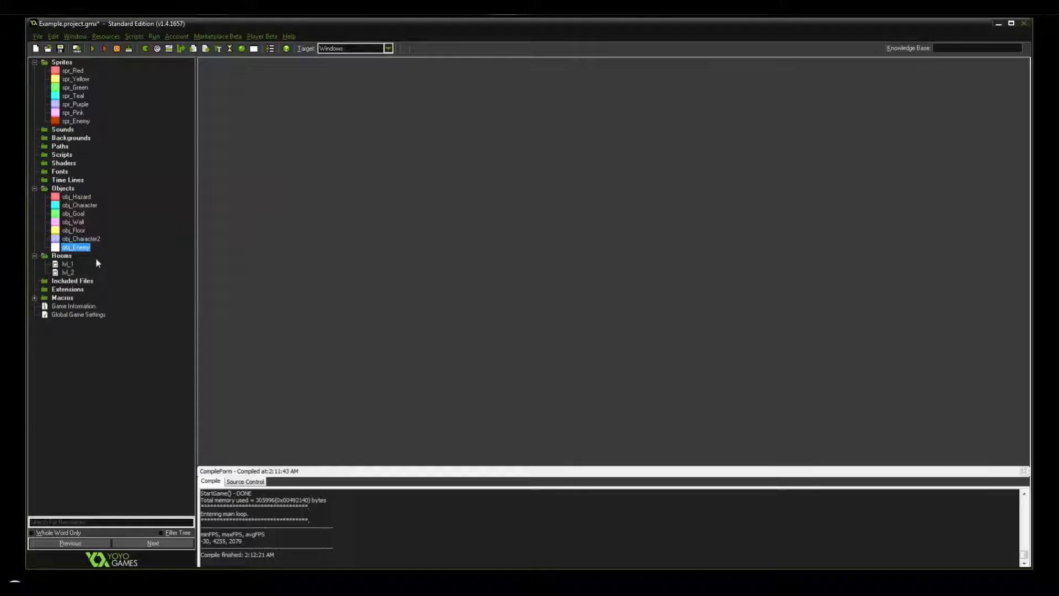
pyautogui.doubleClick(80, 248)
pyautogui.click(278, 185)
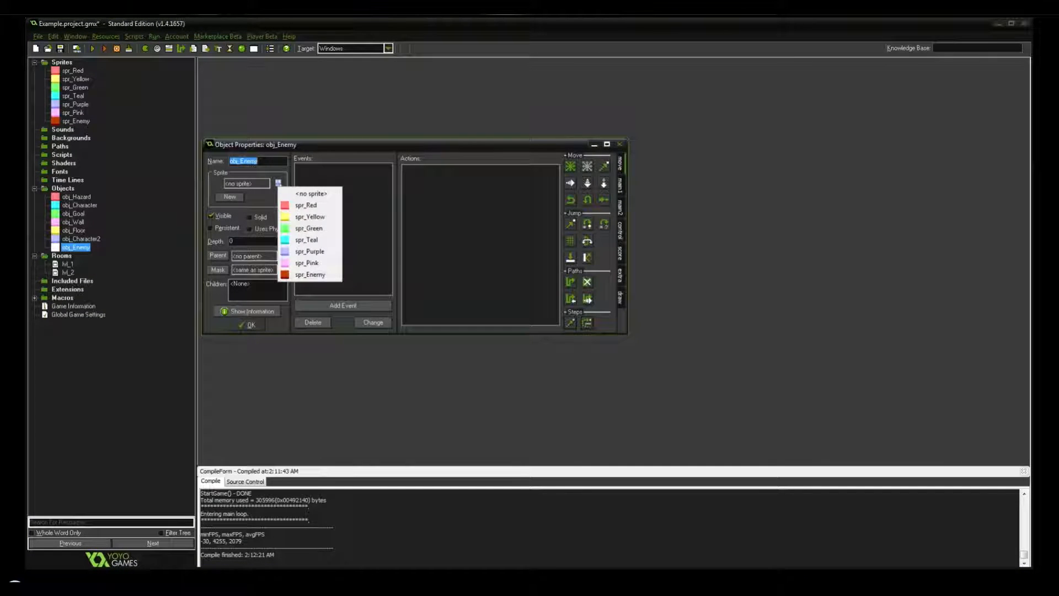
pyautogui.click(310, 274)
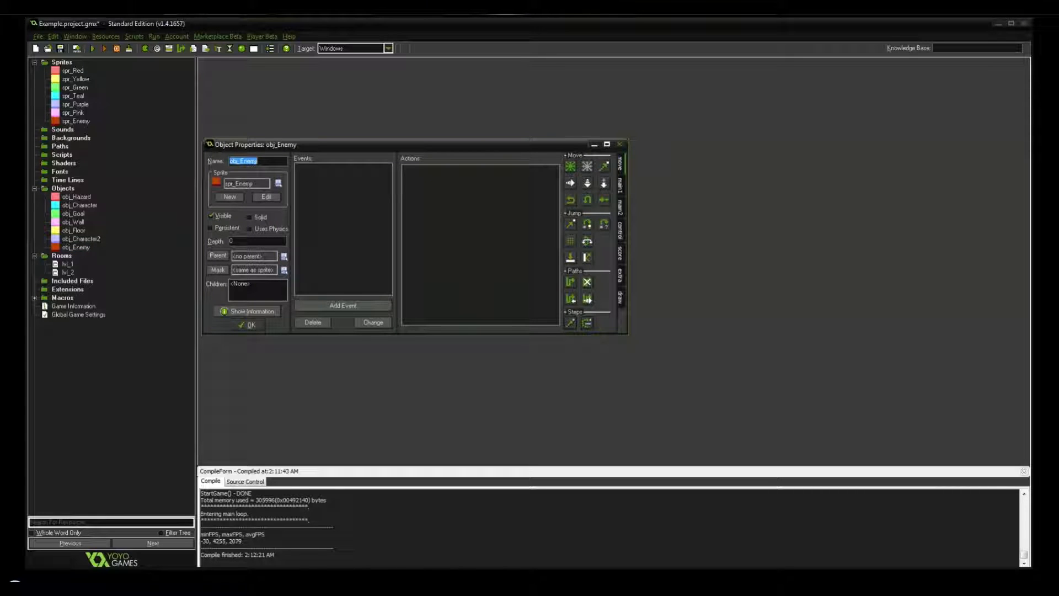
pyautogui.click(343, 305)
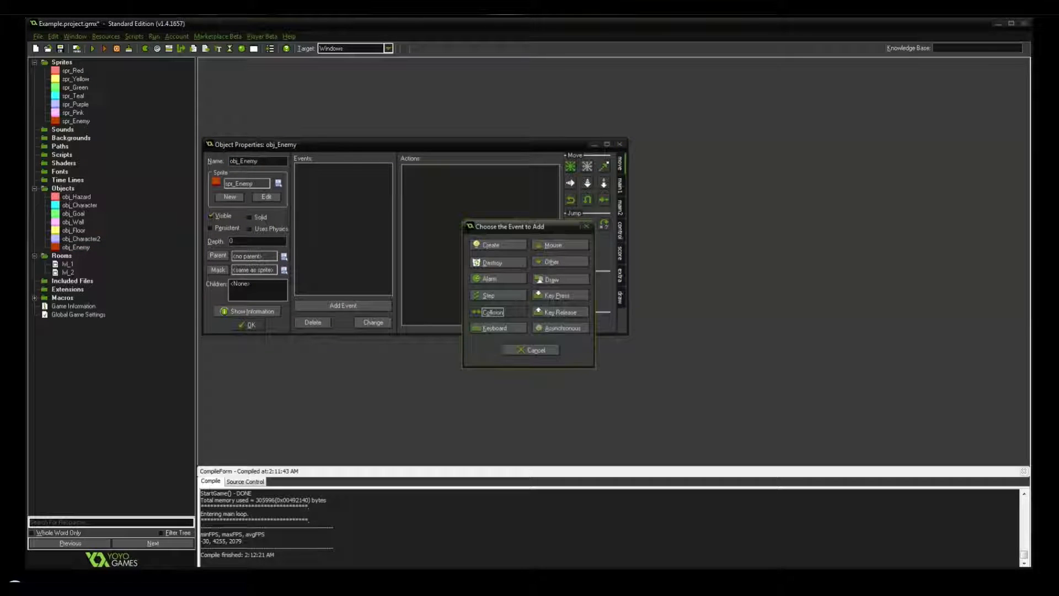
# Jump the playback back to 23:33, pause shortly after it, and resume
pyautogui.click(857, 551)
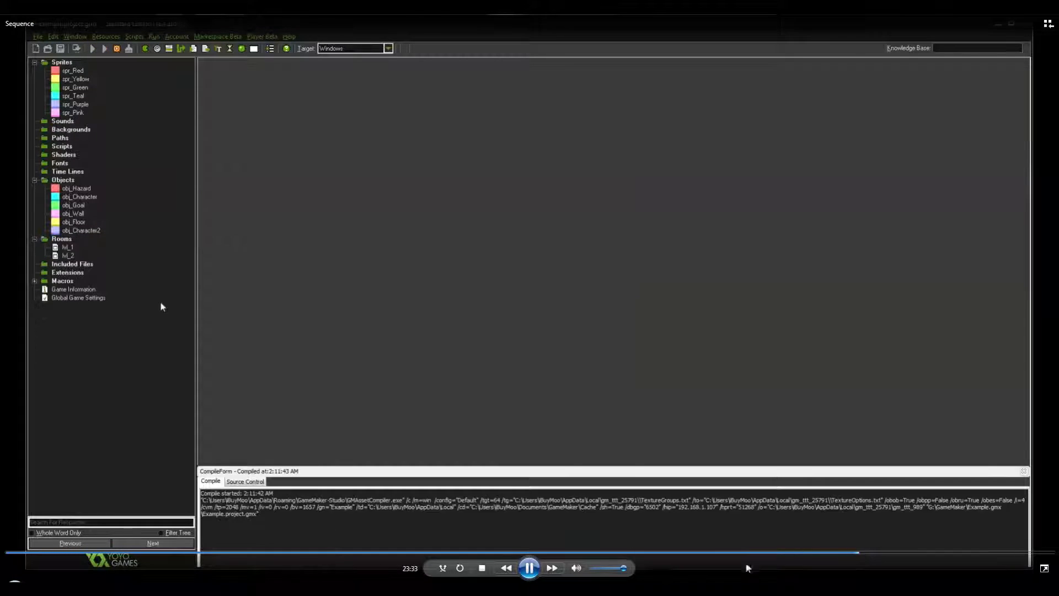
pyautogui.click(527, 572)
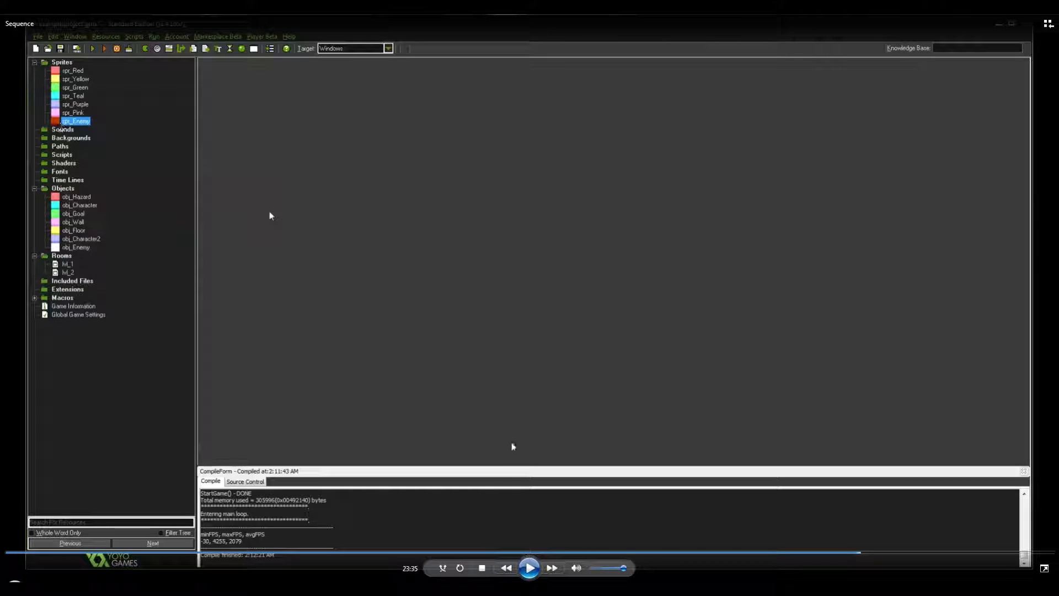
pyautogui.click(528, 567)
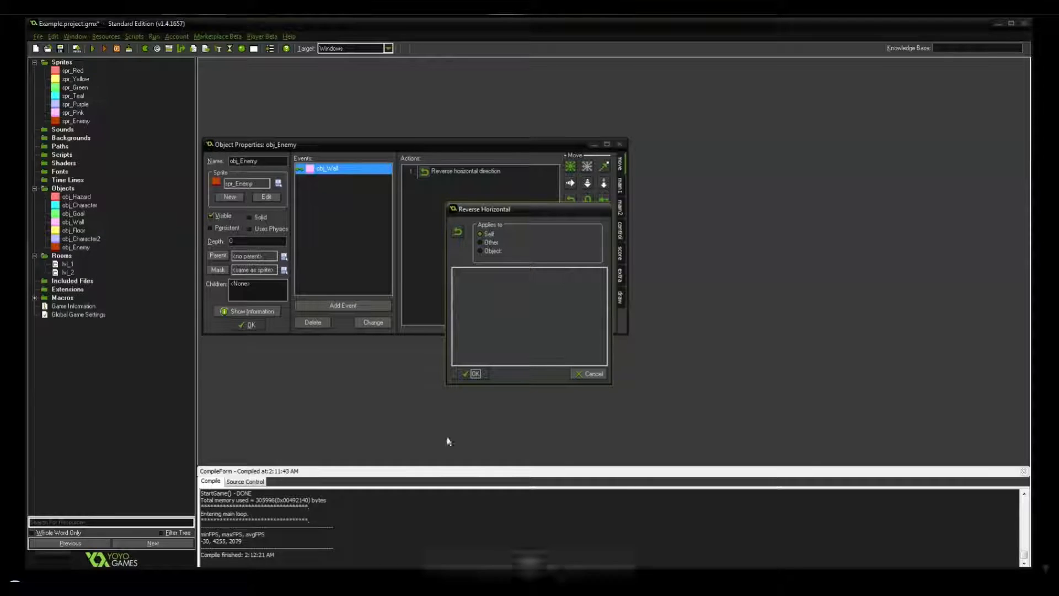
# Pause the playback on obj_Enemy's Reverse Horizontal action and again after its Move Fixed settings, resuming each time
pyautogui.click(535, 569)
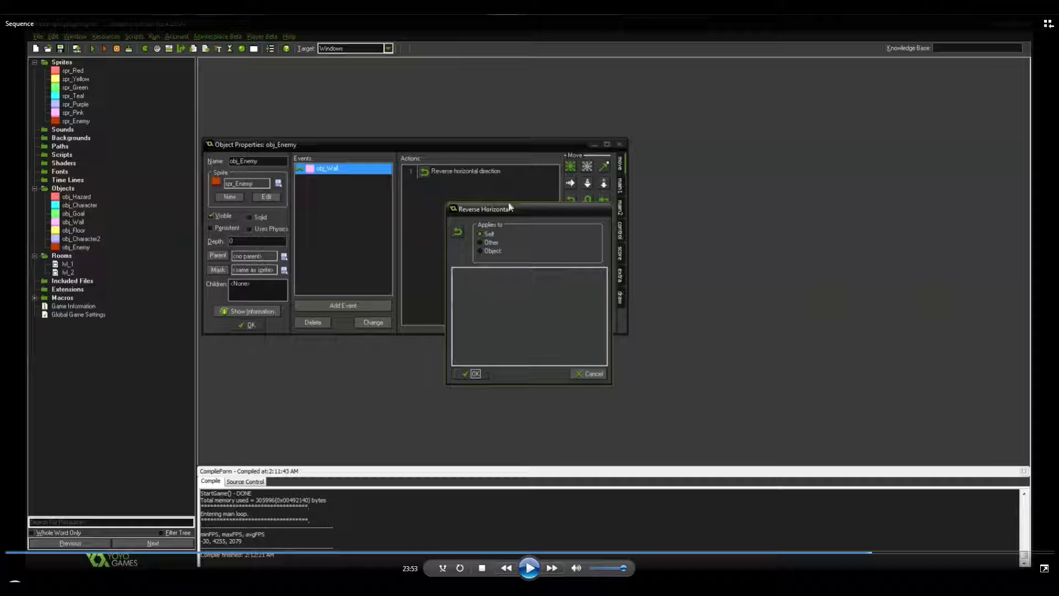
pyautogui.press('space')
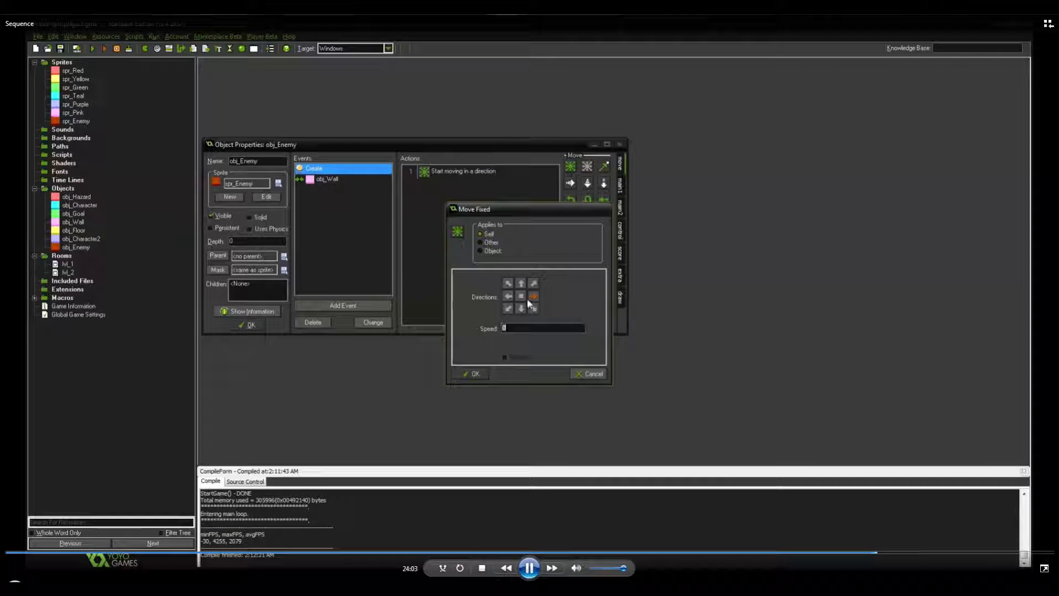
pyautogui.press('space')
pyautogui.press('space')
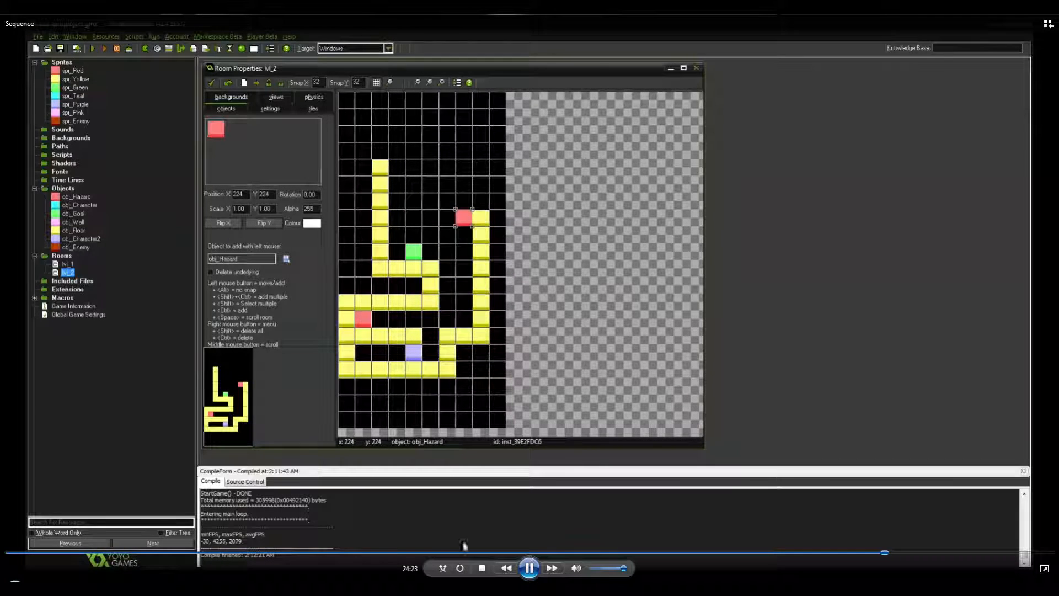
# Skip the playback ahead from the lvl_2 layout, pause on the collision object list for obj_Enemy2, and resume
pyautogui.click(896, 552)
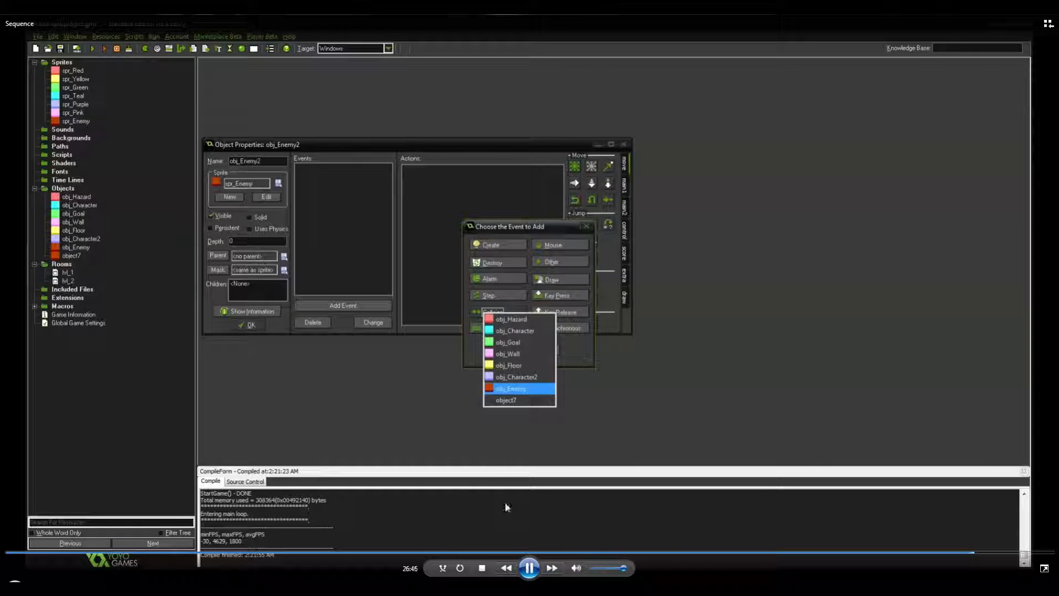
pyautogui.click(528, 567)
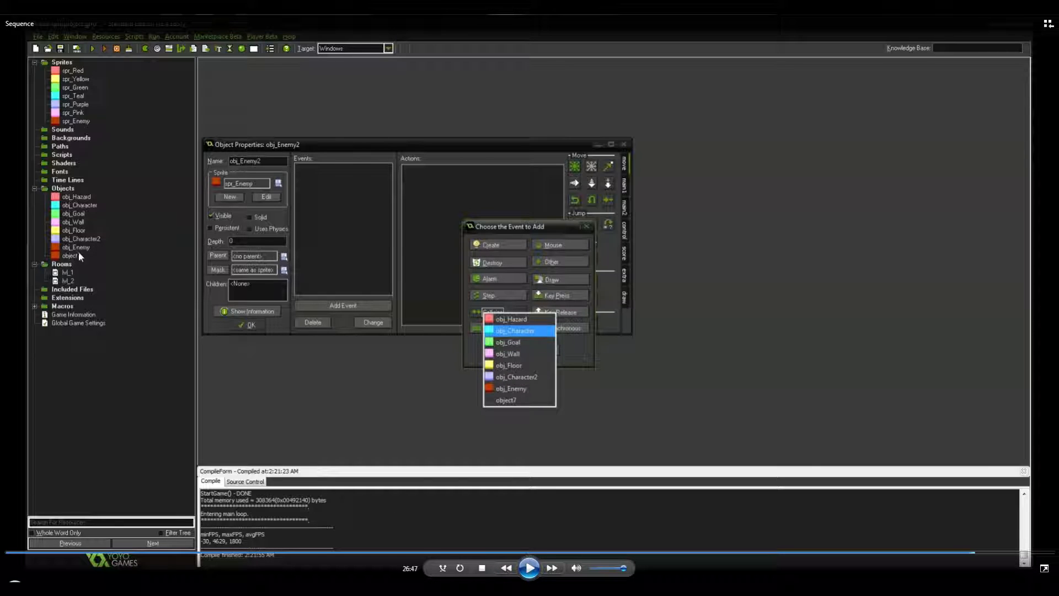
pyautogui.click(529, 567)
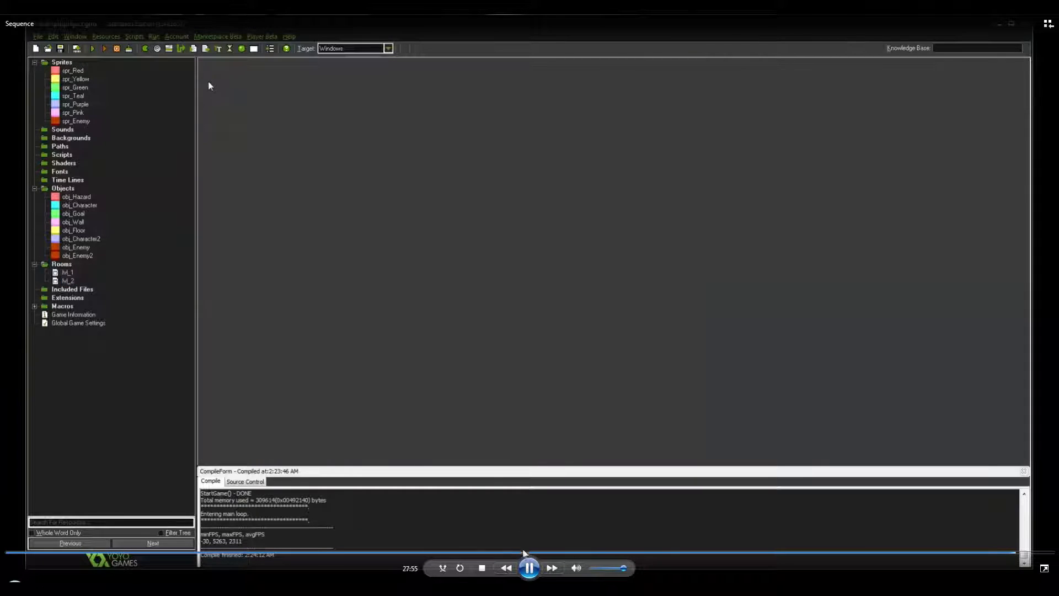
# Jump the playback back to 27:45 and pause twice on the lvl_2 wall, floor and enemy layout, resuming each time
pyautogui.click(1009, 552)
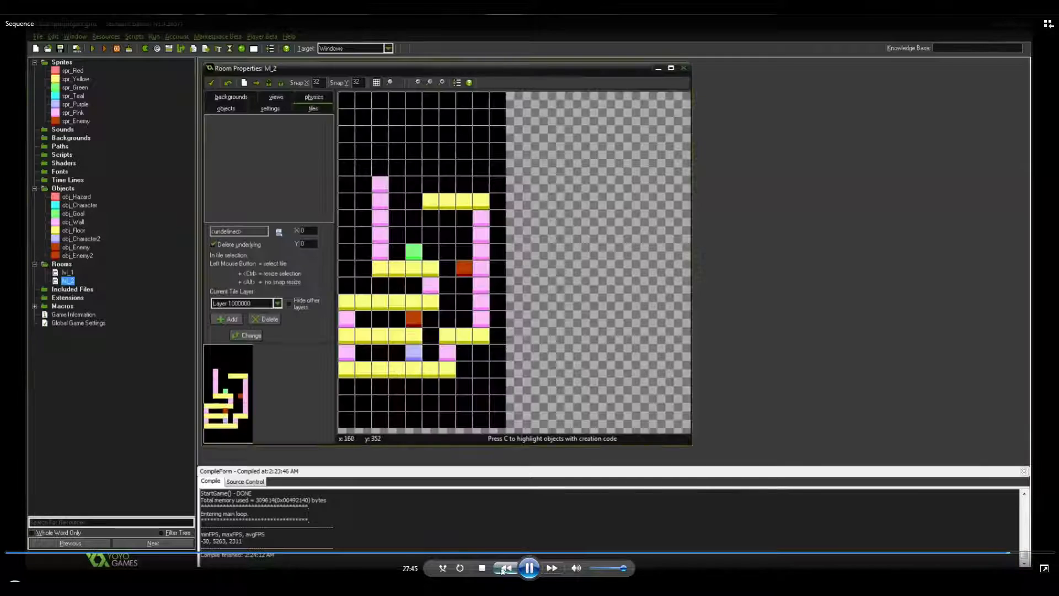
pyautogui.click(528, 568)
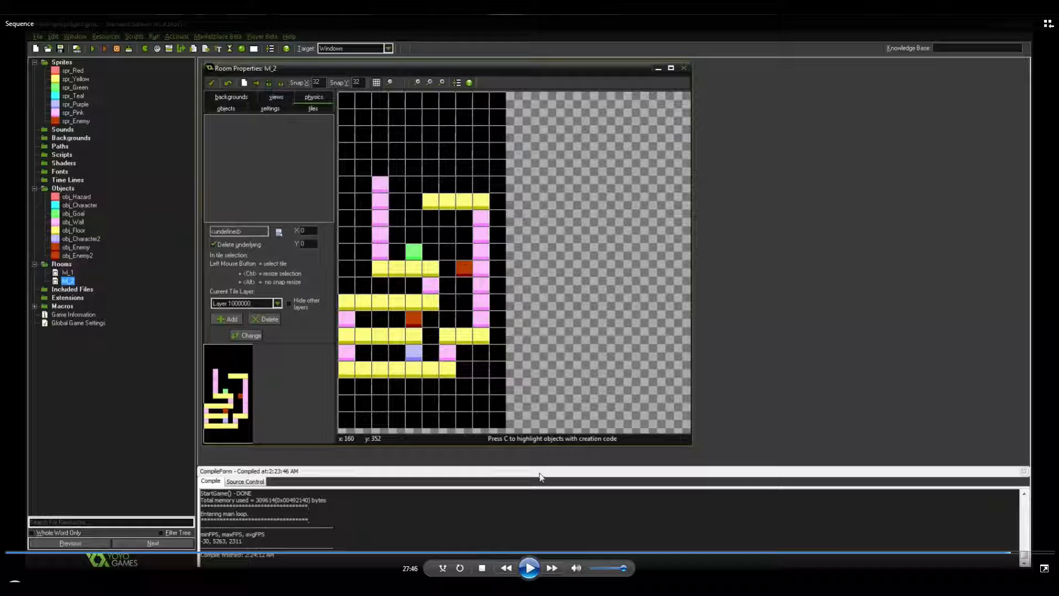
pyautogui.click(529, 567)
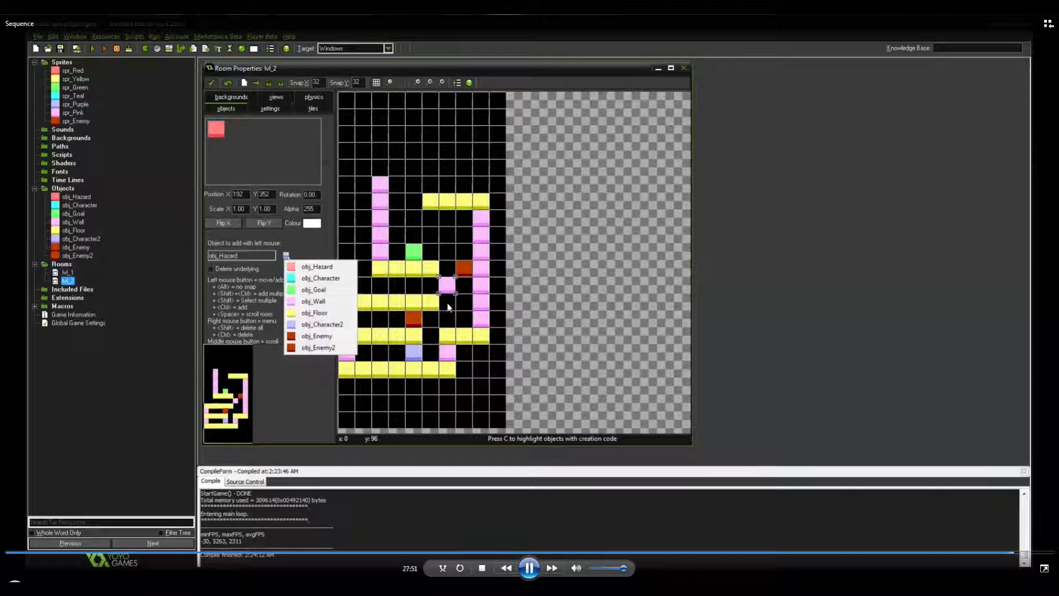
pyautogui.click(531, 568)
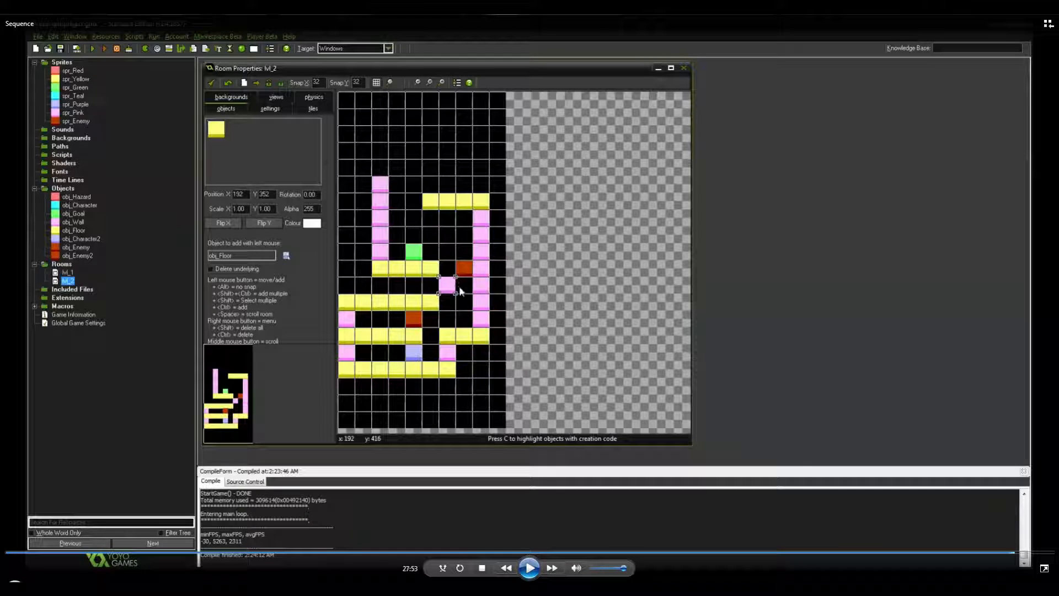
pyautogui.click(529, 567)
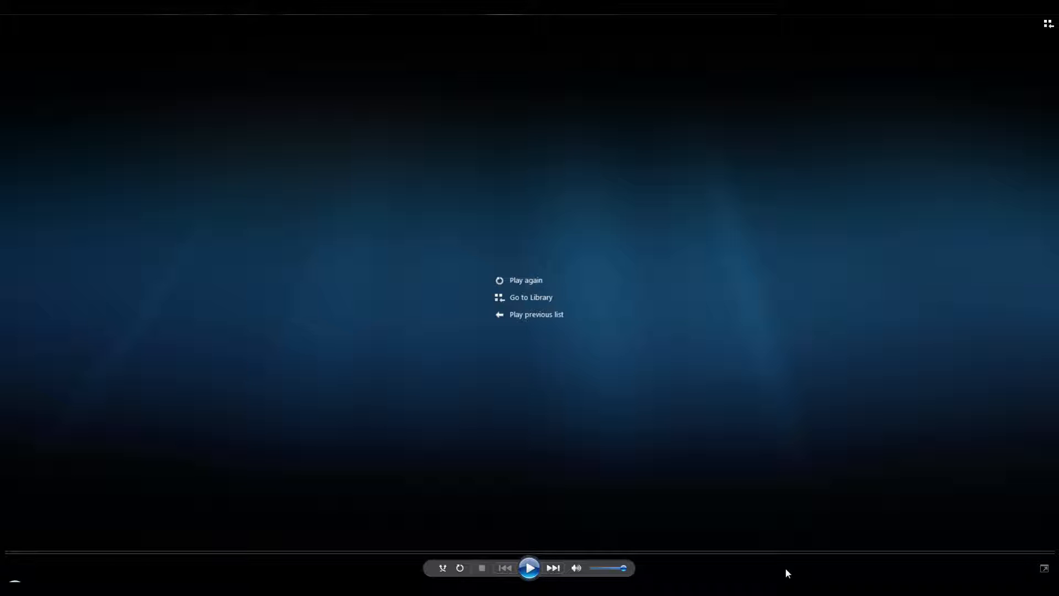
# Replay the recording from 06:15 and skim through the part that builds obj_Character's gravity and key events
pyautogui.click(237, 552)
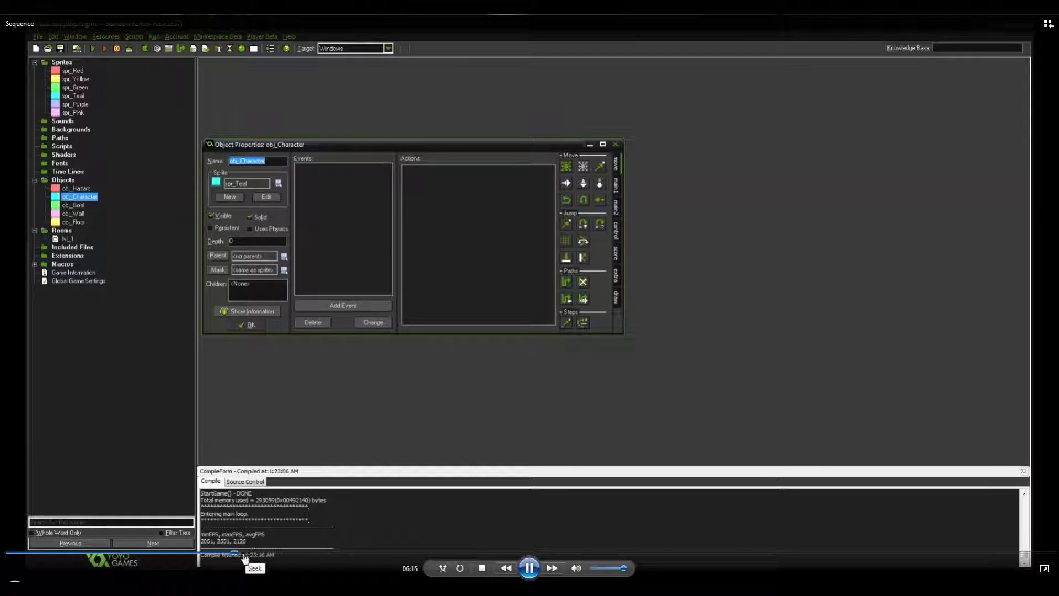
pyautogui.click(245, 553)
pyautogui.click(255, 554)
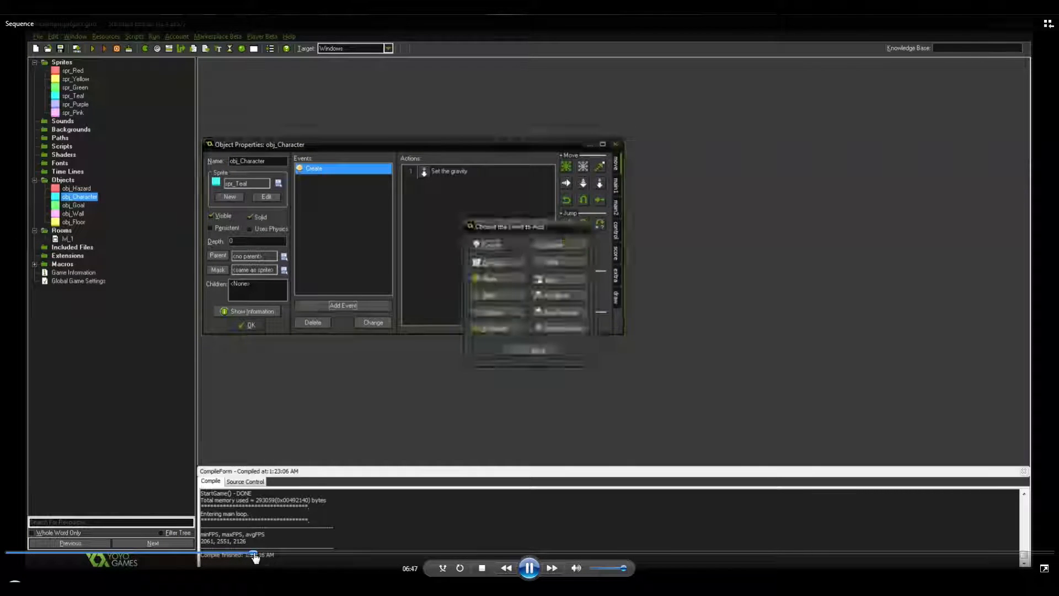
pyautogui.click(261, 554)
pyautogui.click(267, 553)
pyautogui.click(280, 553)
pyautogui.moveTo(279, 554); pyautogui.dragTo(304, 554)
pyautogui.click(320, 554)
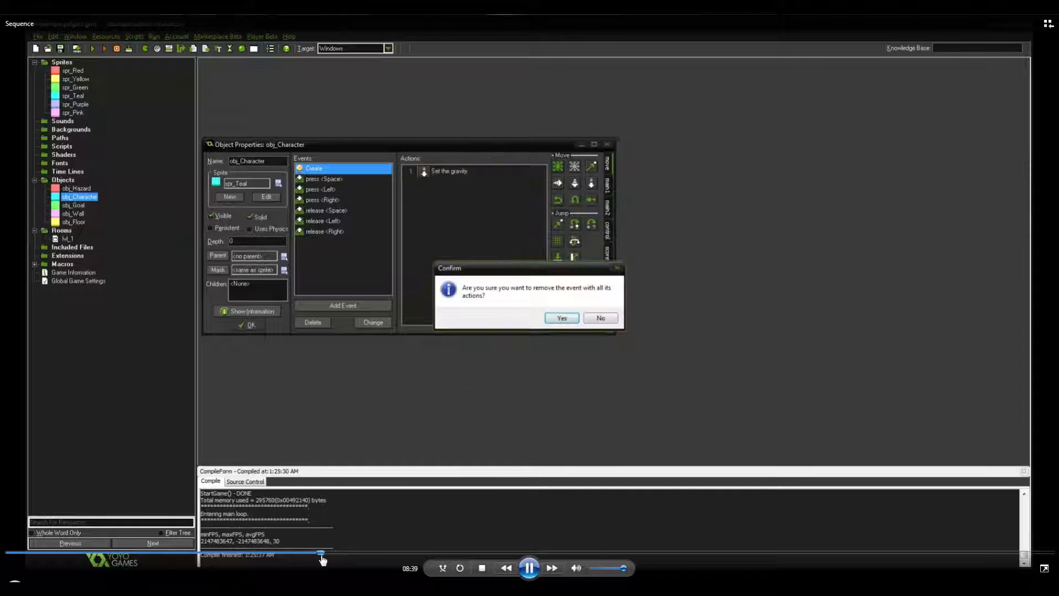
pyautogui.click(341, 555)
# Skim the playback from obj_Character2's key press events to the lvl_2 room settings at 21:28
pyautogui.click(697, 553)
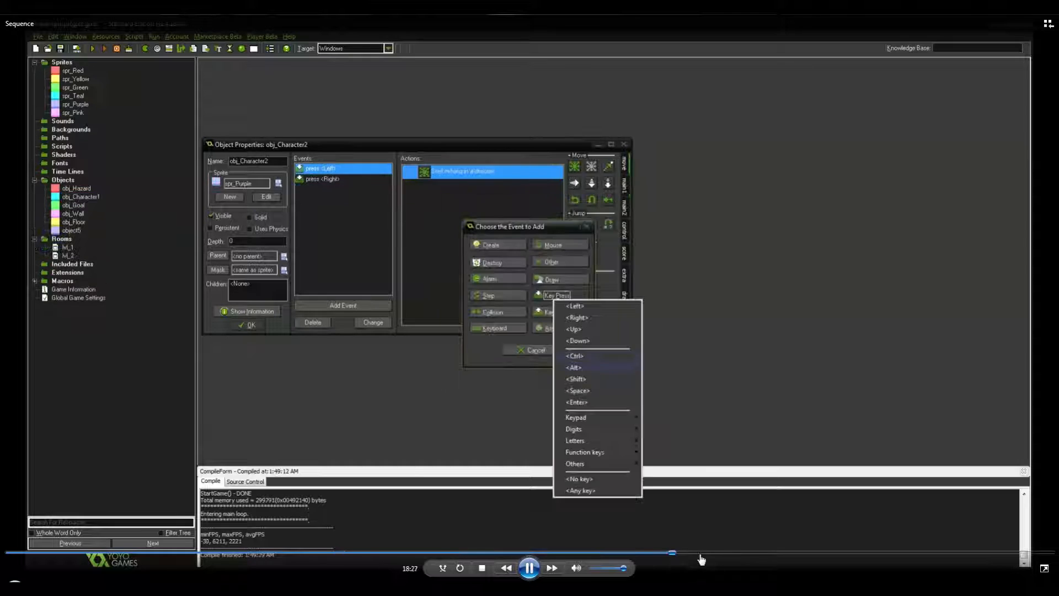
pyautogui.click(686, 554)
pyautogui.click(701, 554)
pyautogui.click(718, 554)
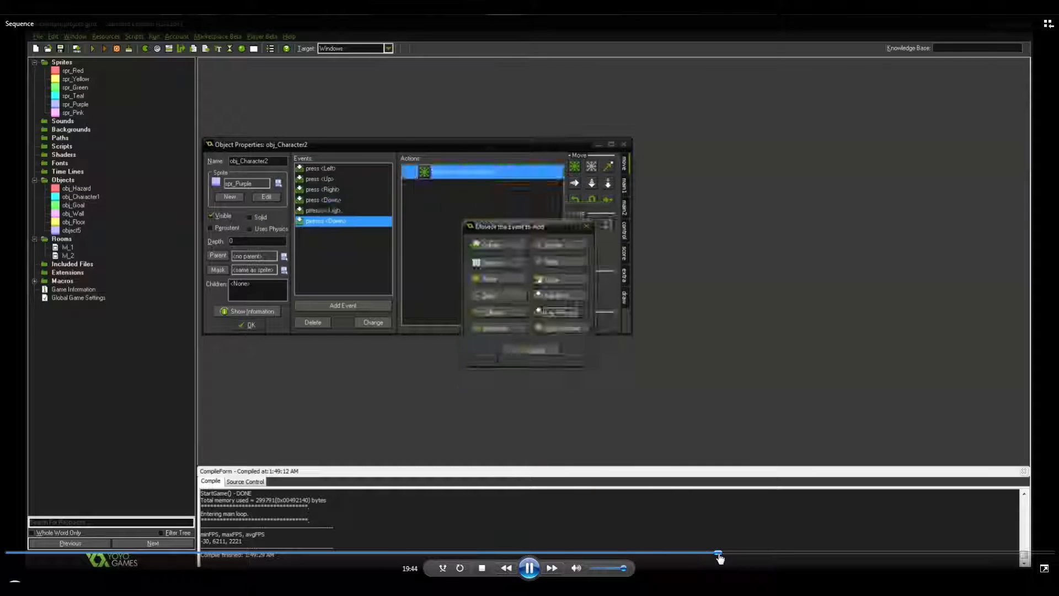
pyautogui.click(730, 555)
pyautogui.click(749, 555)
pyautogui.click(763, 555)
pyautogui.click(779, 553)
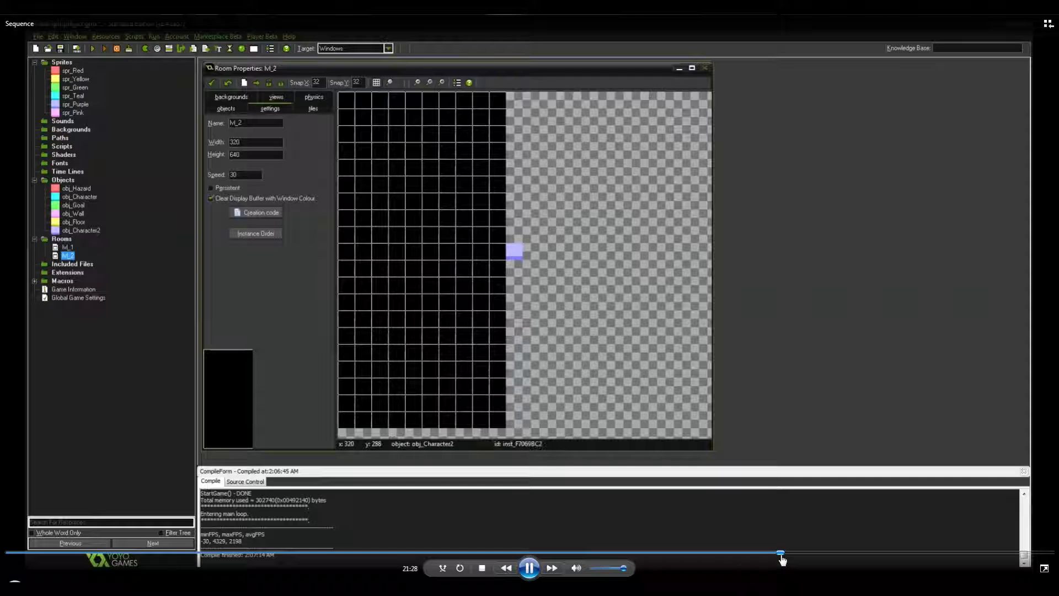
# Skim the playback past obj_Hazard's collision events at 22:33 to the obj_Floor properties
pyautogui.click(799, 554)
pyautogui.click(808, 554)
pyautogui.click(817, 554)
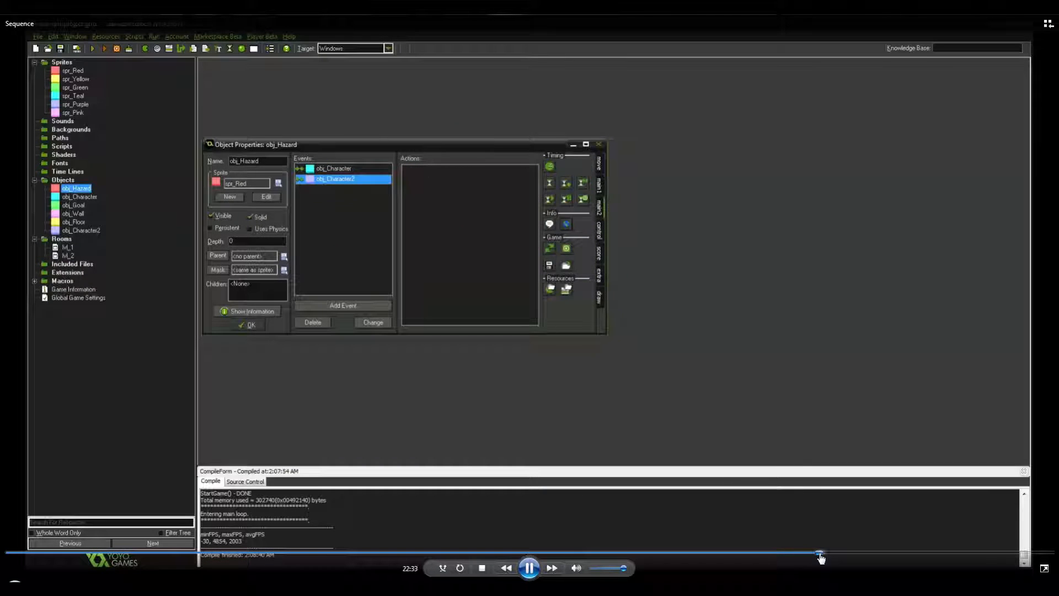
pyautogui.click(828, 554)
pyautogui.click(839, 554)
pyautogui.click(848, 555)
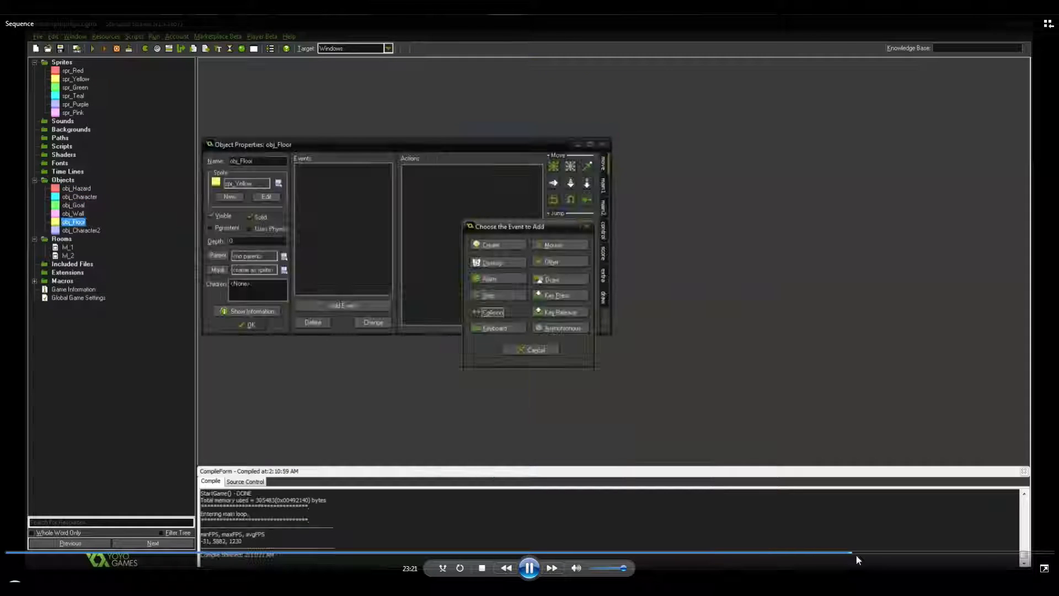